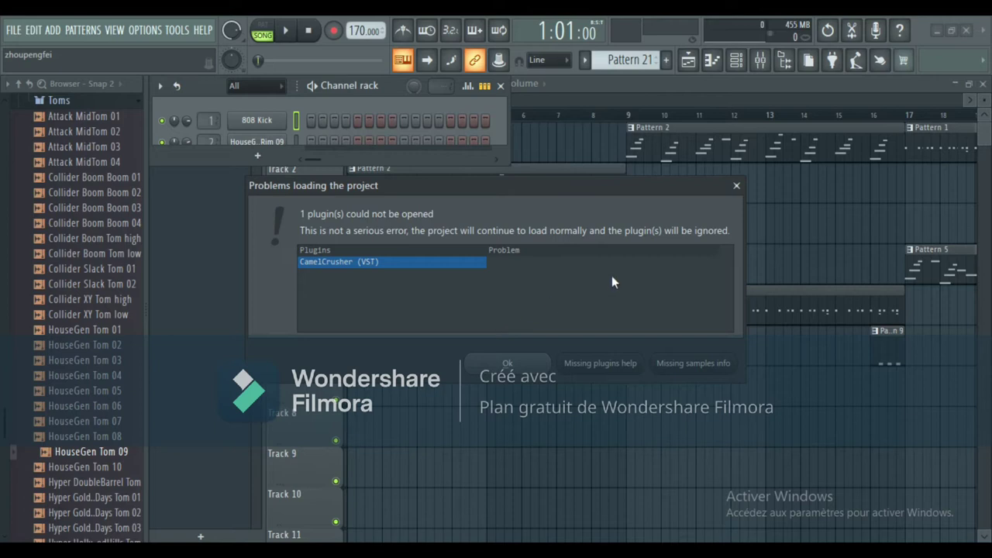
Step: Dismiss the missing-plugin warning and delete the CamelCrusher_2 channel from the channel rack
{"action": "left_click", "coordinate": [736, 187]}
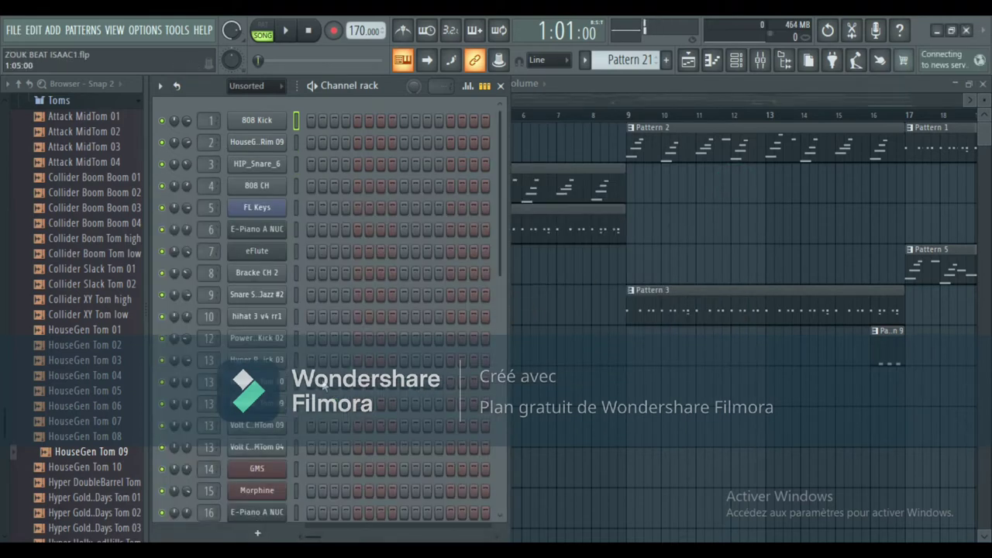
{"action": "scroll", "coordinate": [288, 300], "scroll_direction": "down", "scroll_amount": 5}
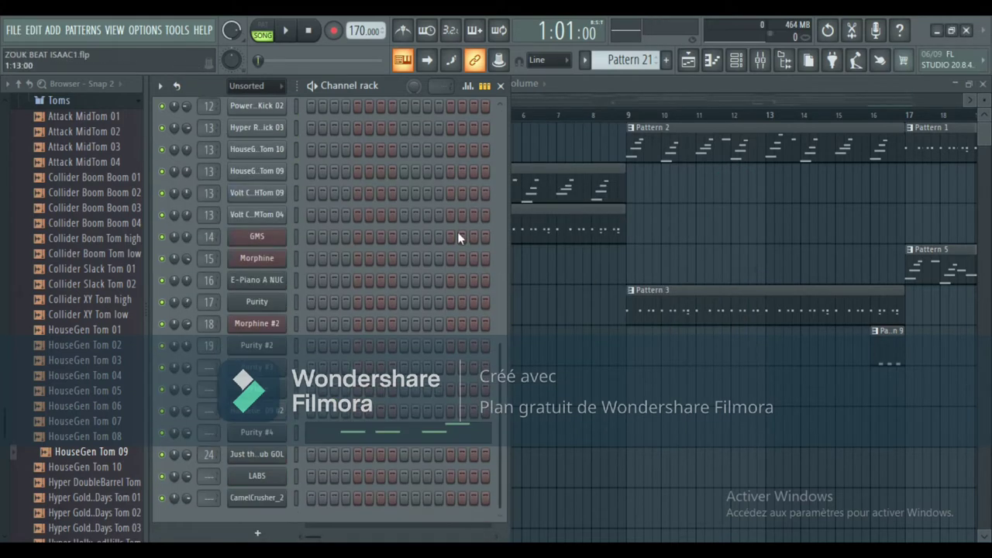
{"action": "right_click", "coordinate": [270, 504]}
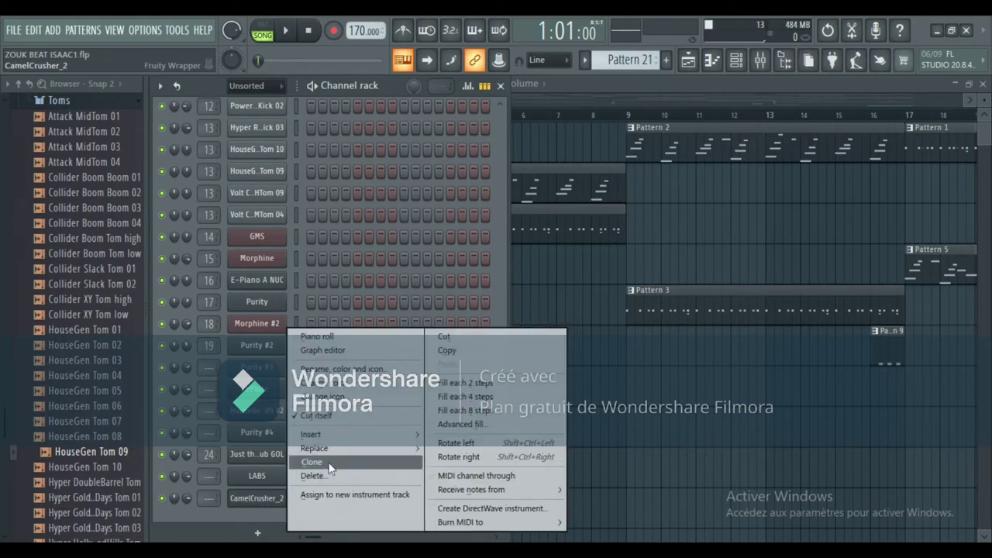
{"action": "left_click", "coordinate": [268, 513]}
{"action": "right_click", "coordinate": [262, 491]}
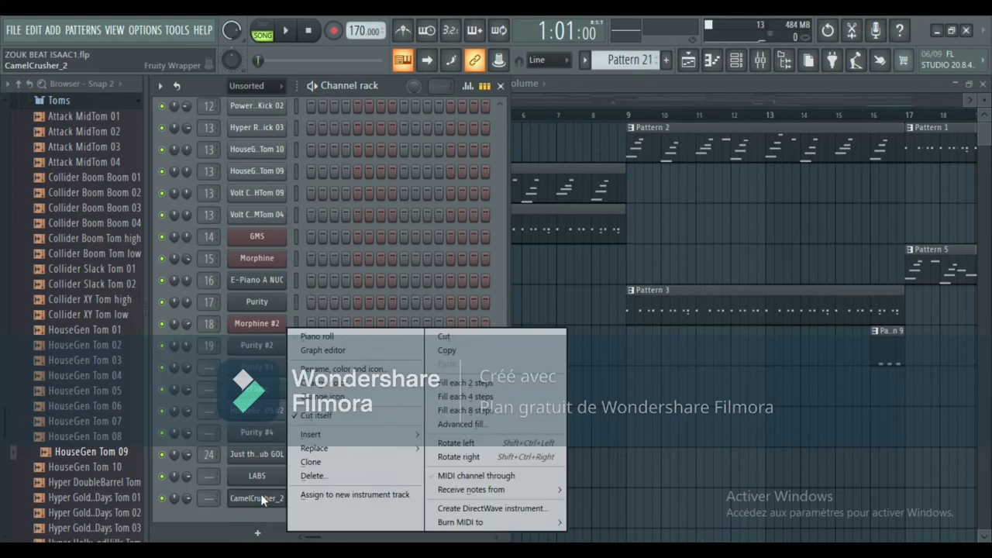
{"action": "left_click", "coordinate": [310, 476]}
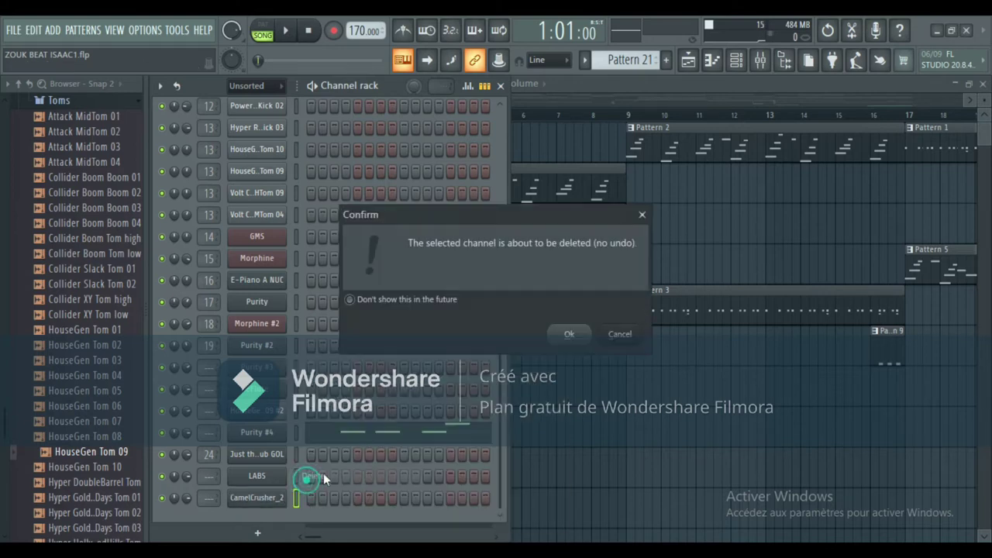
{"action": "left_click", "coordinate": [571, 335]}
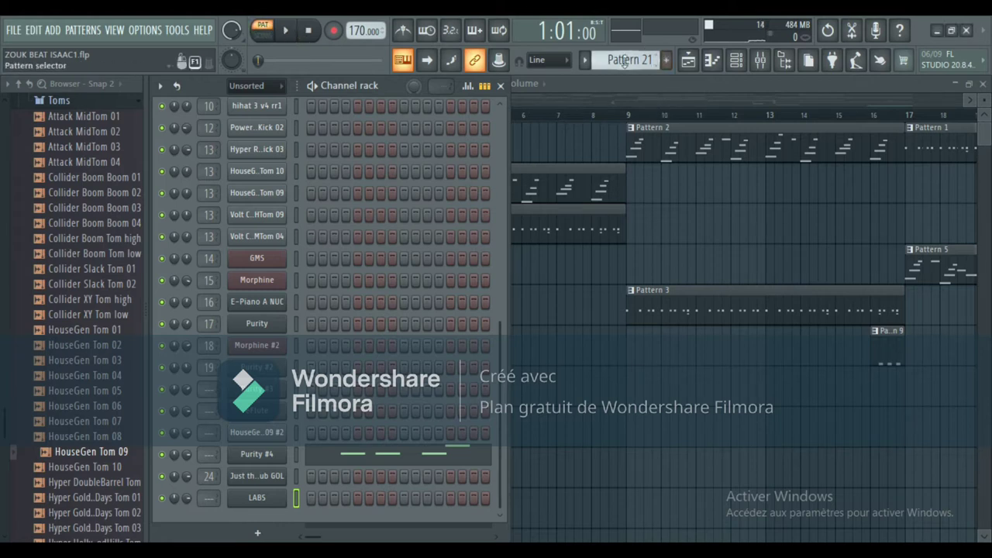
Step: View the playlist from bar 1 and check Pattern 2's FL Keys notes in the piano roll, returning to the playlist
{"action": "left_click", "coordinate": [610, 93]}
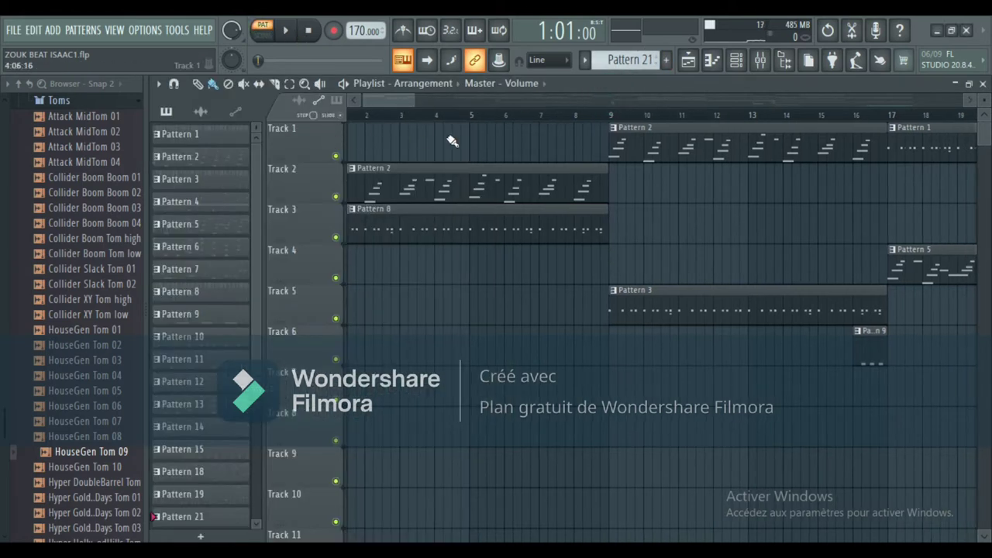
{"action": "left_click_drag", "start_coordinate": [404, 96], "coordinate": [383, 96]}
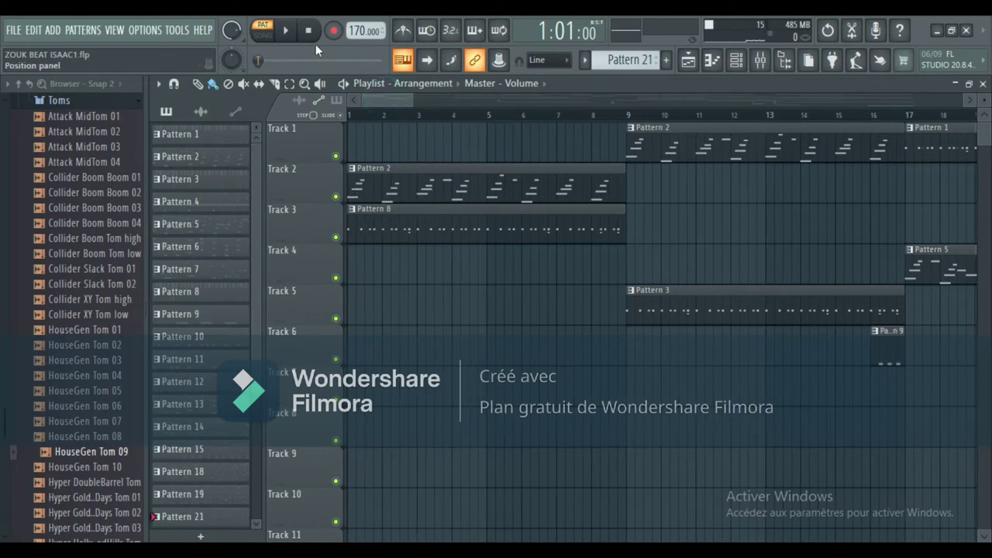
{"action": "double_click", "coordinate": [400, 179]}
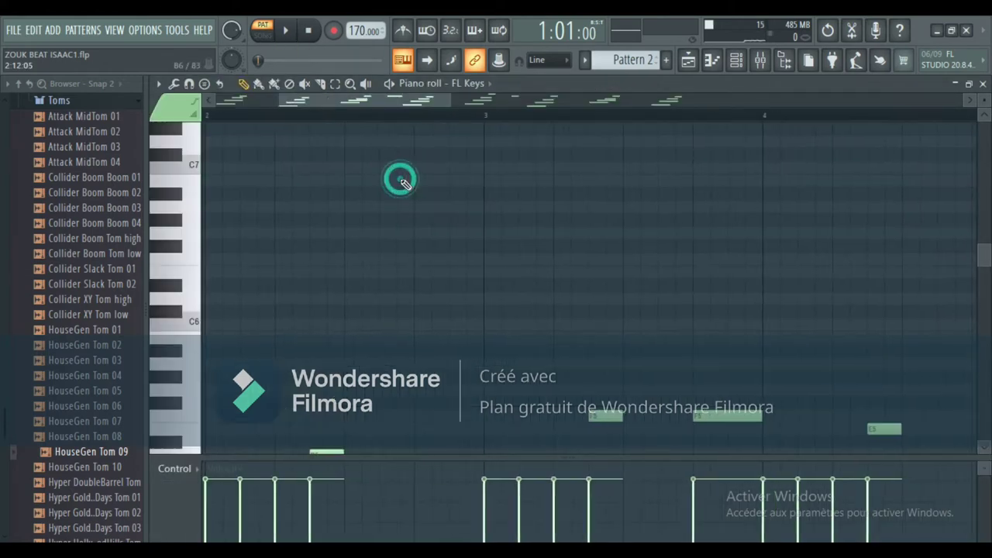
{"action": "left_click", "coordinate": [689, 63]}
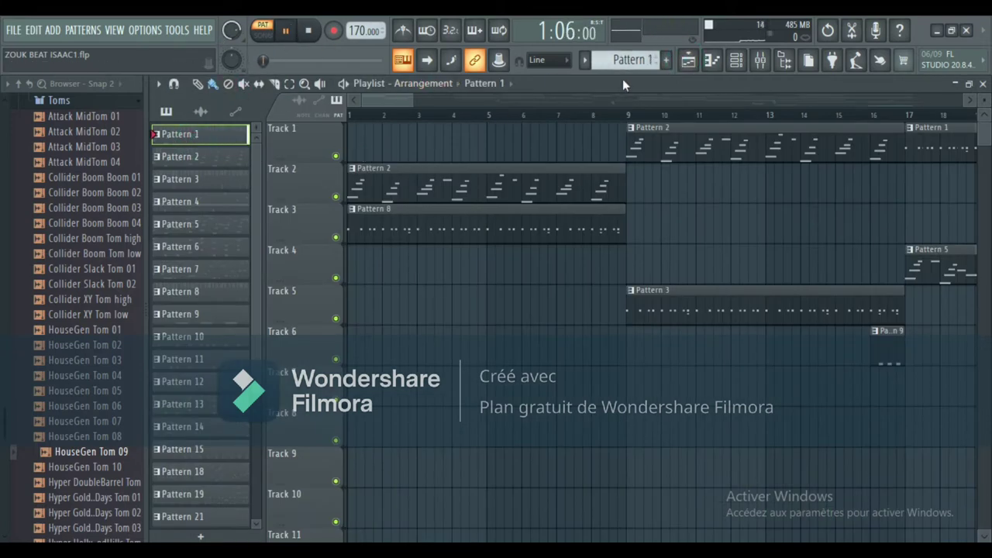
Step: Solo the 808 Kick channel in Pattern 1's channel rack
{"action": "left_click", "coordinate": [736, 62]}
{"action": "scroll", "coordinate": [320, 347], "scroll_direction": "up", "scroll_amount": 5}
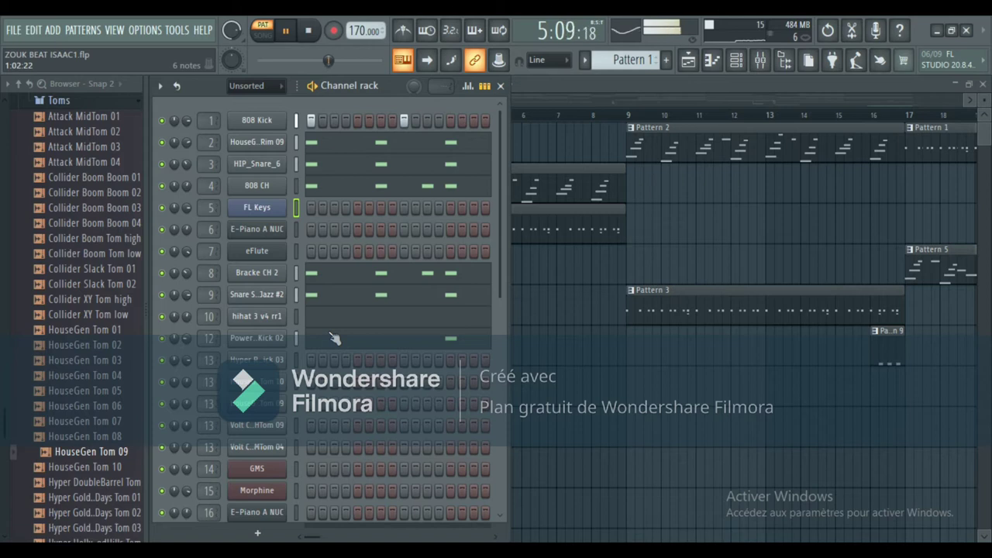
{"action": "right_click", "coordinate": [264, 121]}
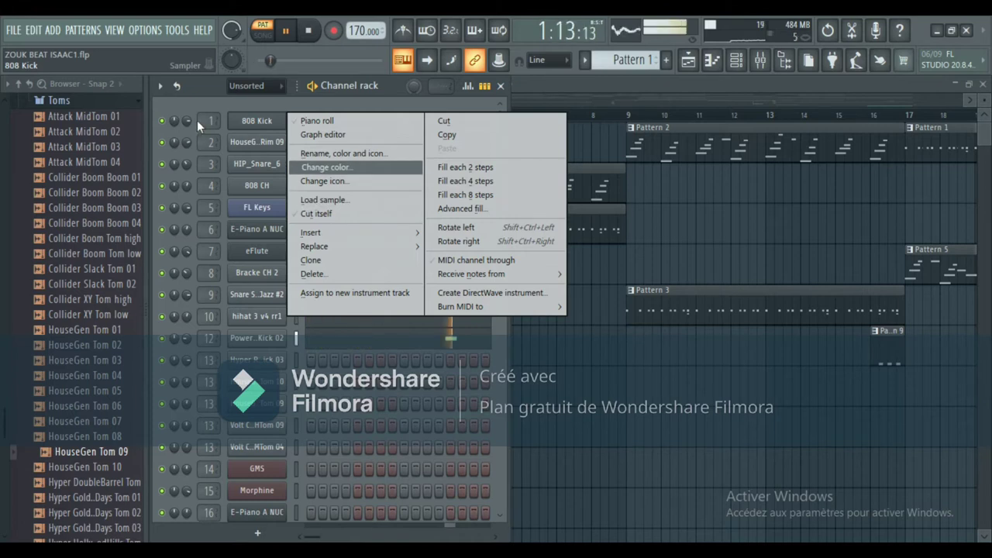
{"action": "left_click", "coordinate": [170, 122]}
{"action": "right_click", "coordinate": [172, 121]}
{"action": "left_click", "coordinate": [219, 130]}
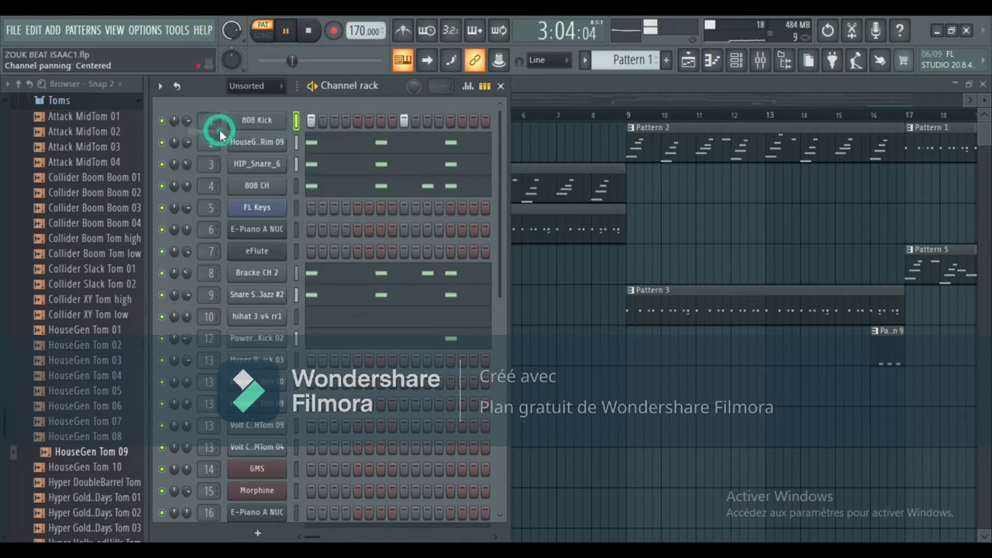
{"action": "right_click", "coordinate": [163, 121]}
{"action": "left_click", "coordinate": [178, 132]}
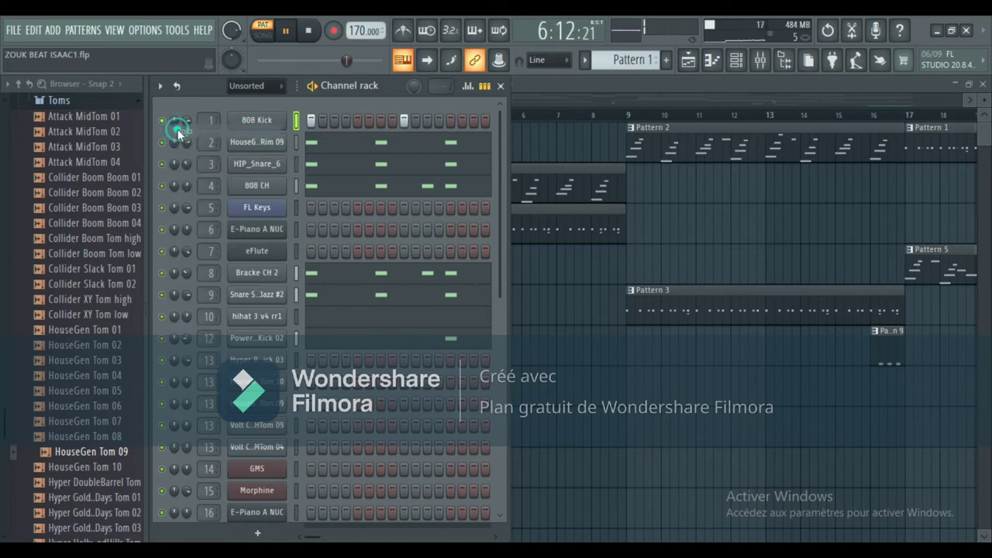
Step: Examine the 808 Kick notes across Pattern 1 in the piano roll and return to the channel rack
{"action": "right_click", "coordinate": [256, 123]}
{"action": "left_click", "coordinate": [318, 118]}
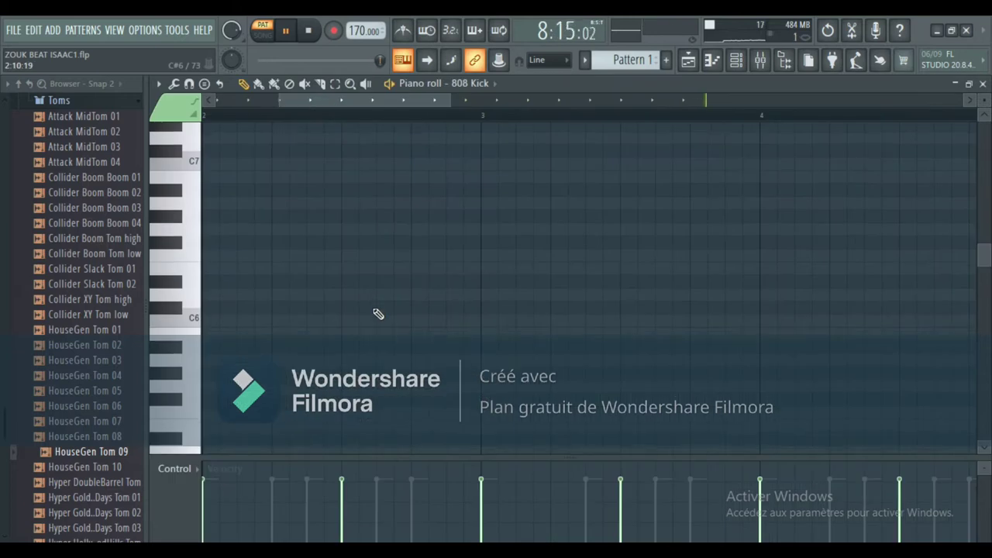
{"action": "left_click_drag", "start_coordinate": [447, 99], "coordinate": [498, 99]}
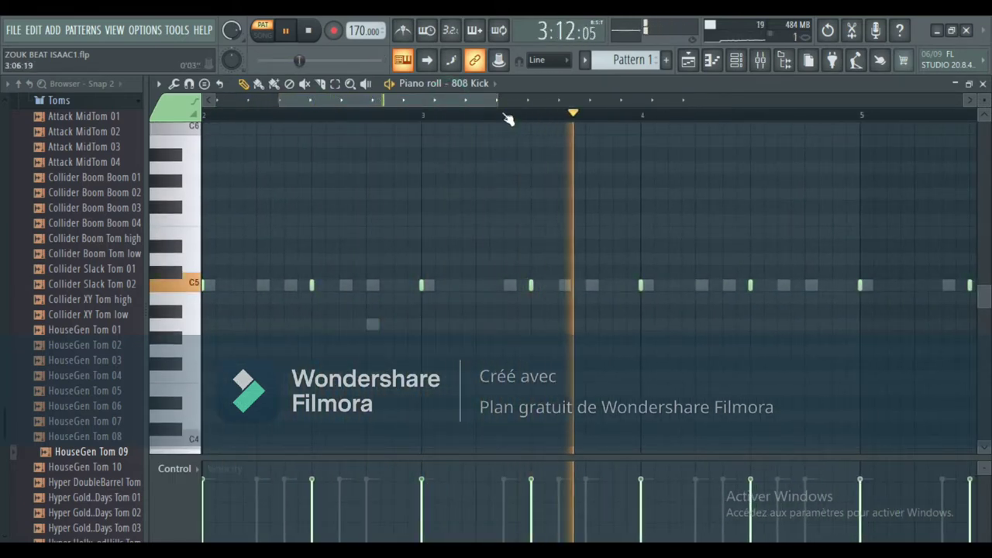
{"action": "left_click_drag", "start_coordinate": [497, 99], "coordinate": [727, 122]}
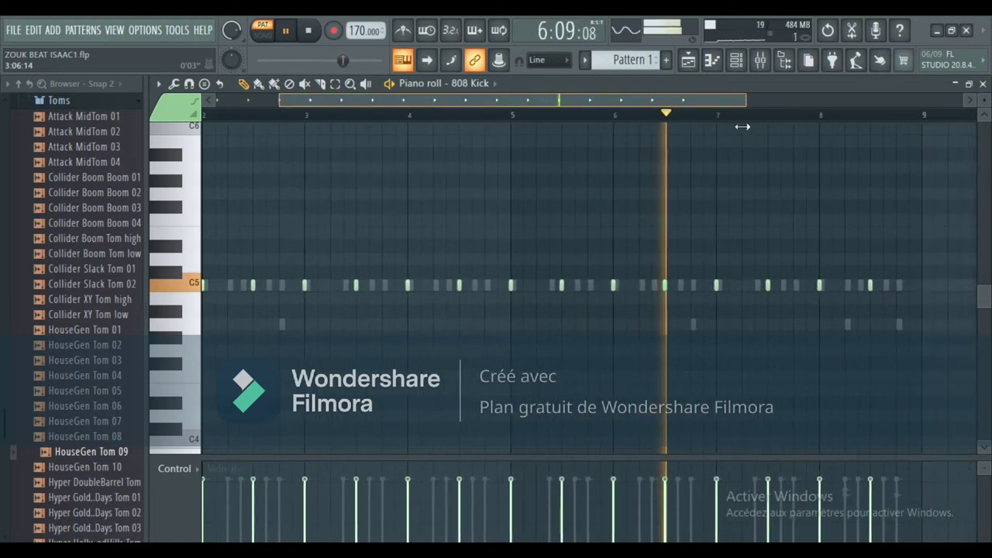
{"action": "left_click_drag", "start_coordinate": [516, 93], "coordinate": [449, 92]}
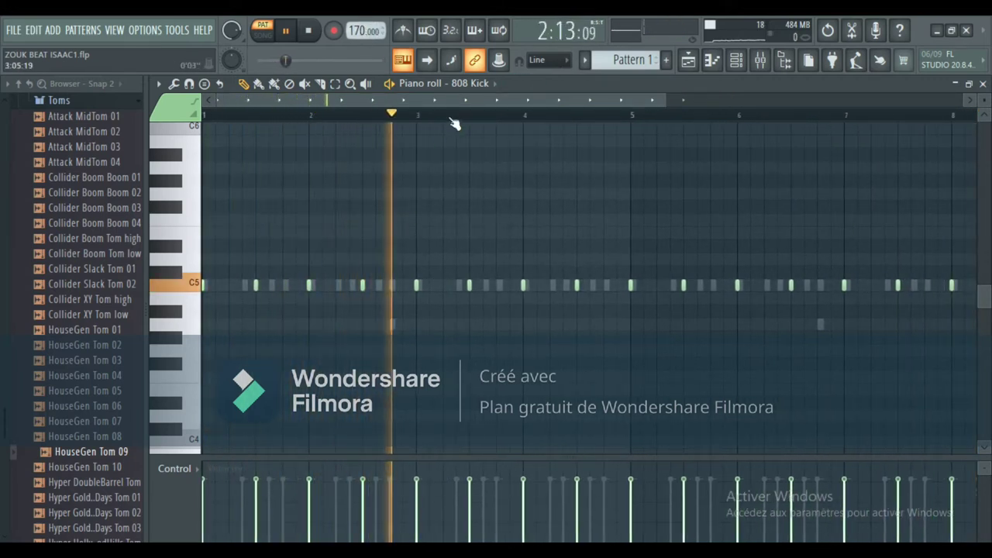
{"action": "left_click", "coordinate": [736, 59]}
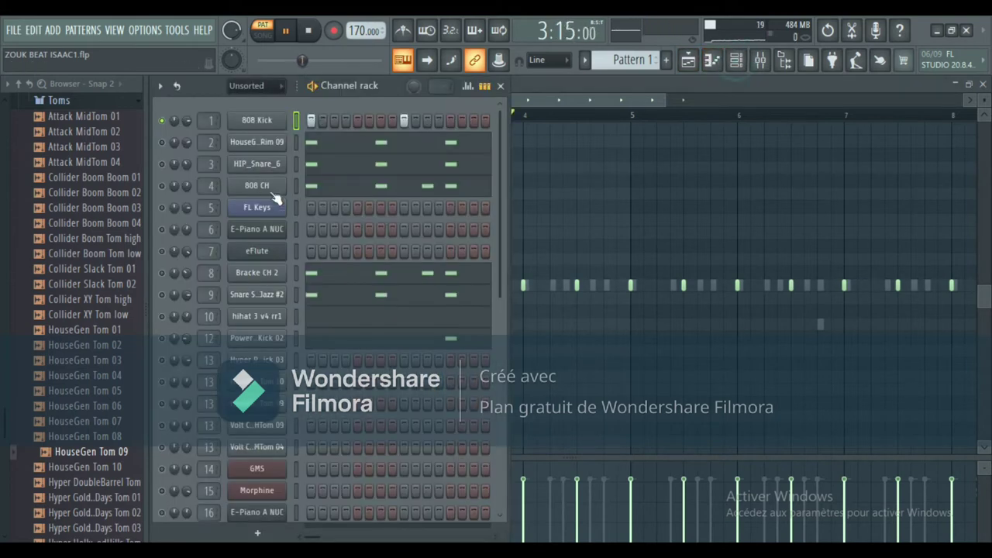
{"action": "right_click", "coordinate": [281, 120]}
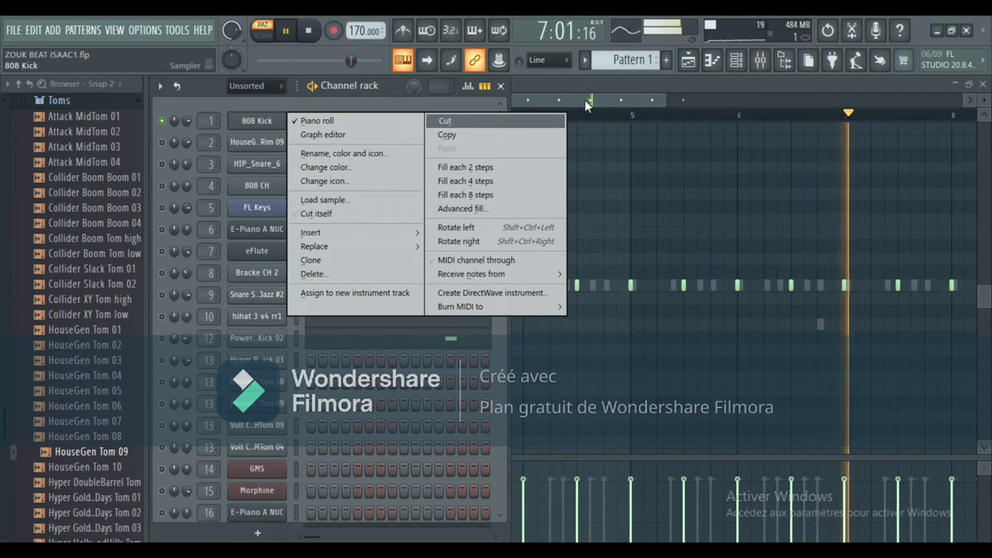
{"action": "left_click", "coordinate": [736, 59]}
{"action": "left_click", "coordinate": [736, 60]}
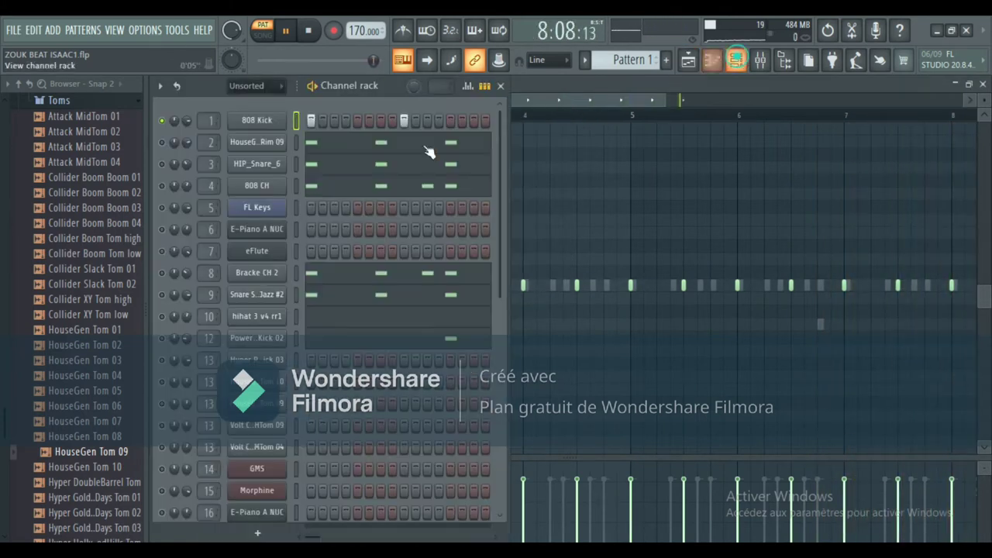
Step: Solo the HouseGen Rim 09 channel and examine its notes across Pattern 1 in the piano roll
{"action": "right_click", "coordinate": [164, 144]}
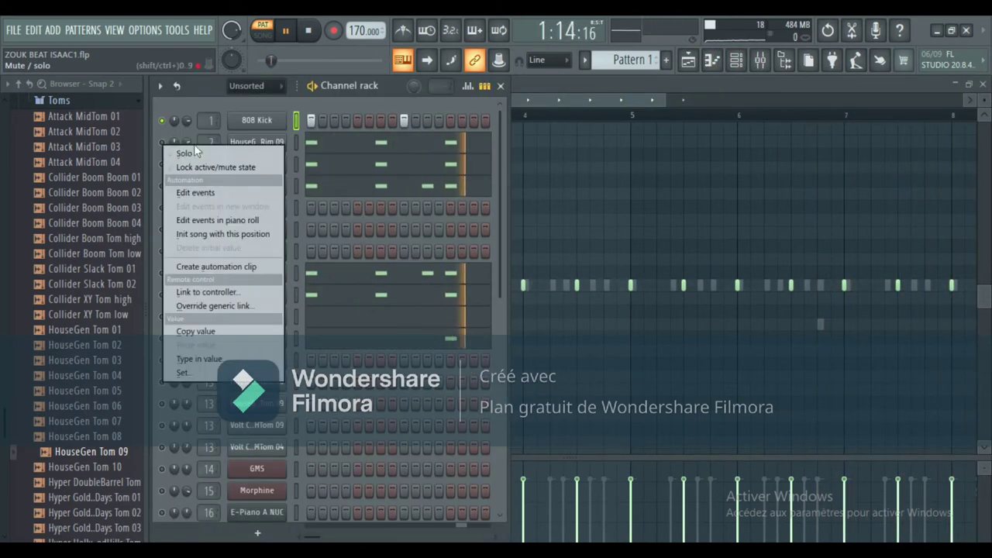
{"action": "left_click", "coordinate": [200, 155]}
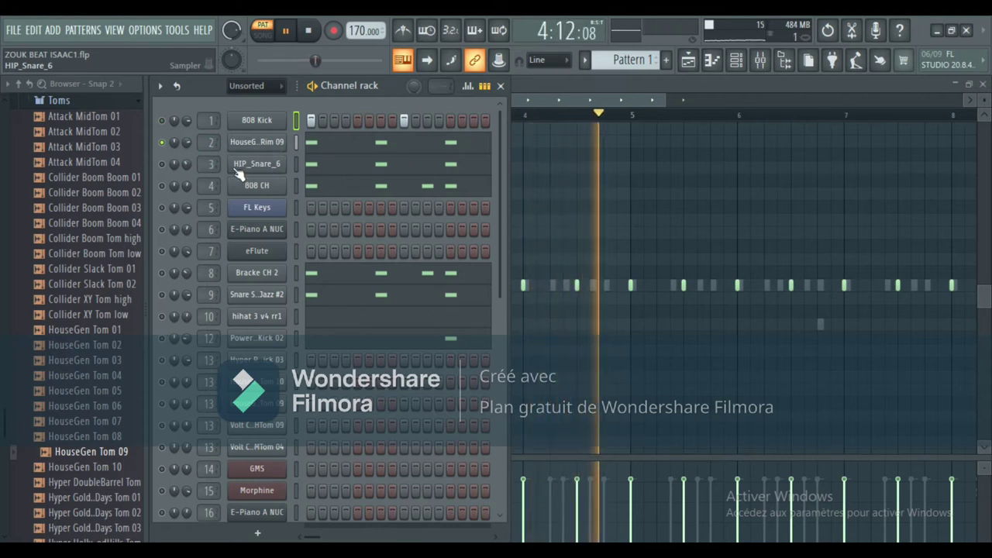
{"action": "key", "text": "F6"}
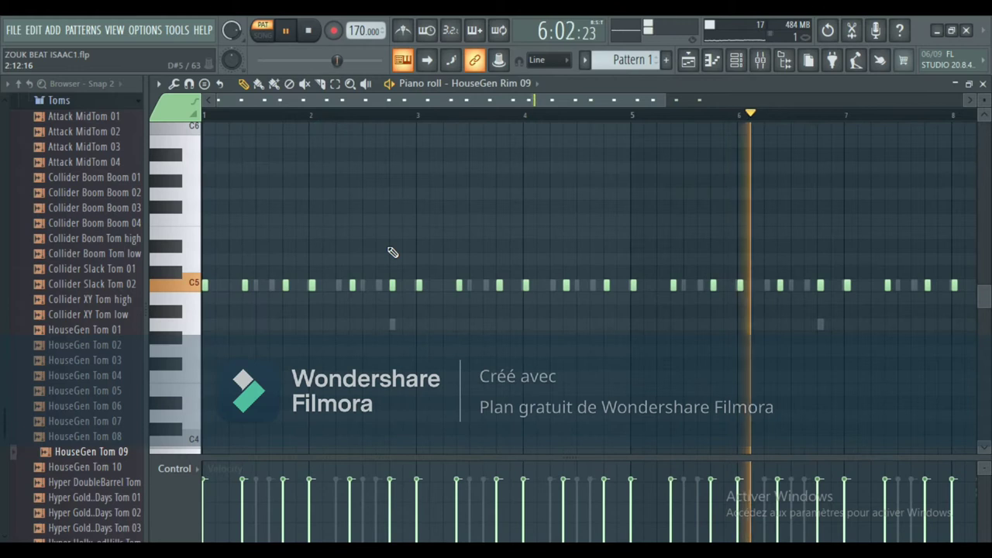
{"action": "left_click_drag", "start_coordinate": [442, 102], "coordinate": [368, 111]}
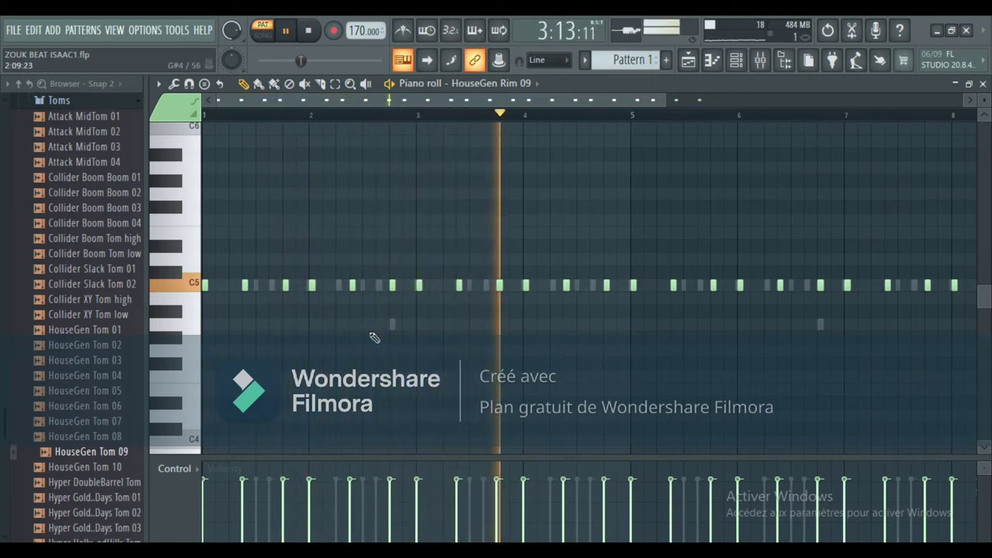
{"action": "left_click", "coordinate": [411, 103]}
{"action": "left_click_drag", "start_coordinate": [410, 104], "coordinate": [448, 99]}
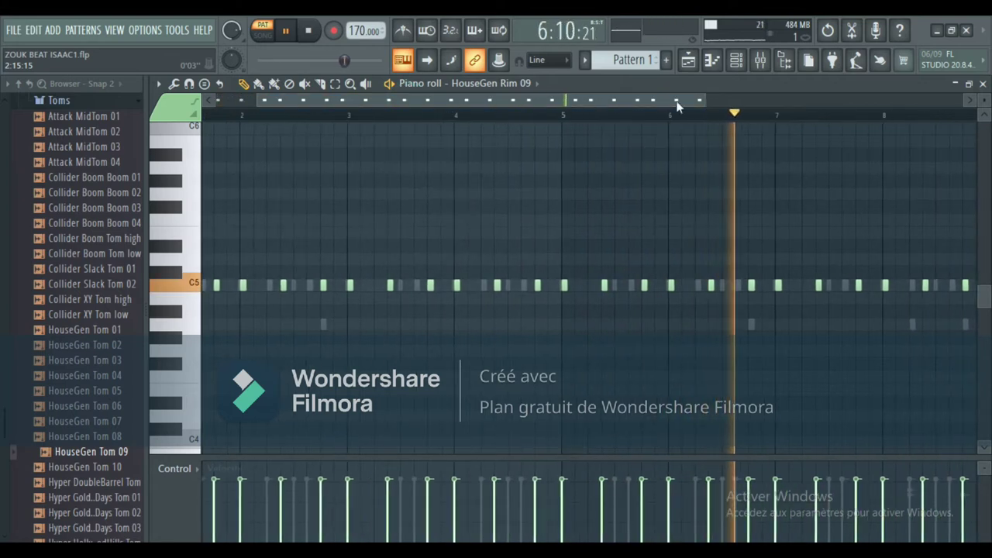
{"action": "left_click_drag", "start_coordinate": [702, 98], "coordinate": [547, 99]}
{"action": "left_click_drag", "start_coordinate": [471, 103], "coordinate": [700, 100]}
{"action": "left_click", "coordinate": [736, 62]}
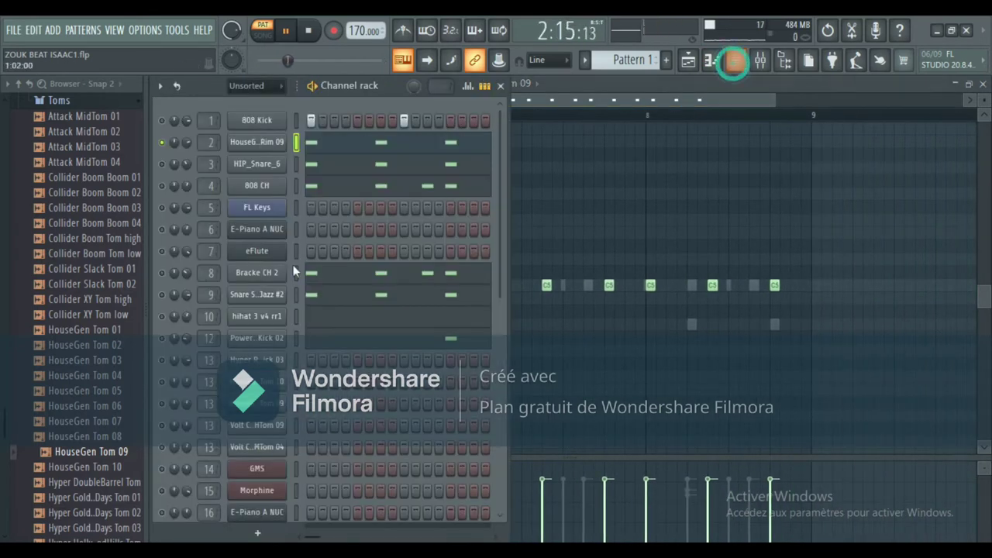
Step: Solo the HIP_Snare_6 channel and review its notes in the piano roll from bar 1
{"action": "right_click", "coordinate": [165, 169]}
{"action": "left_click", "coordinate": [210, 172]}
{"action": "left_click", "coordinate": [337, 171]}
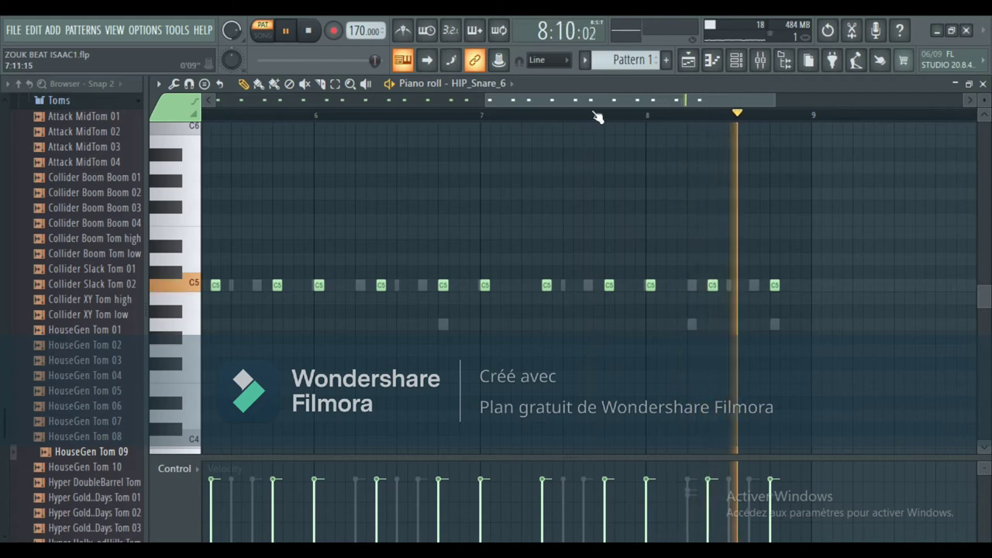
{"action": "left_click_drag", "start_coordinate": [594, 100], "coordinate": [271, 116]}
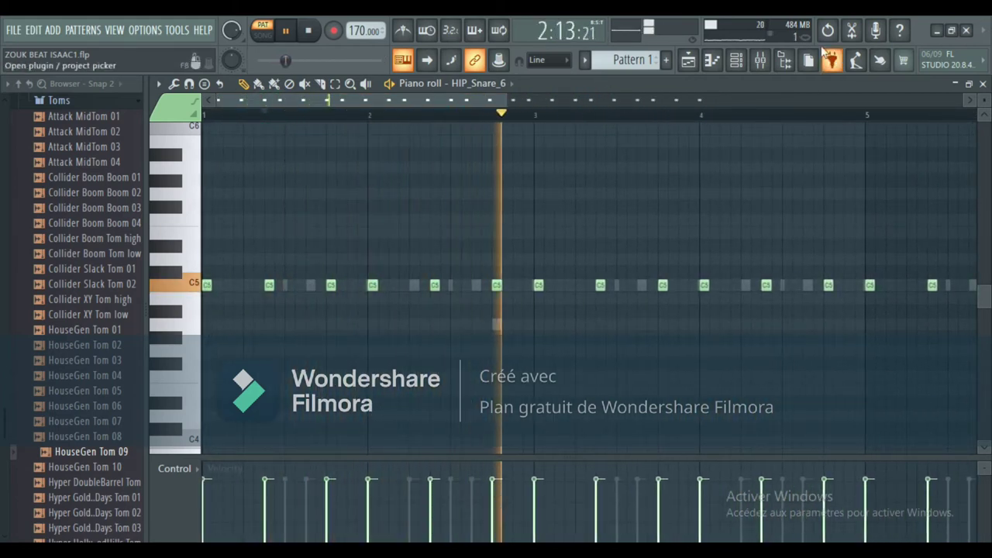
{"action": "left_click", "coordinate": [738, 60]}
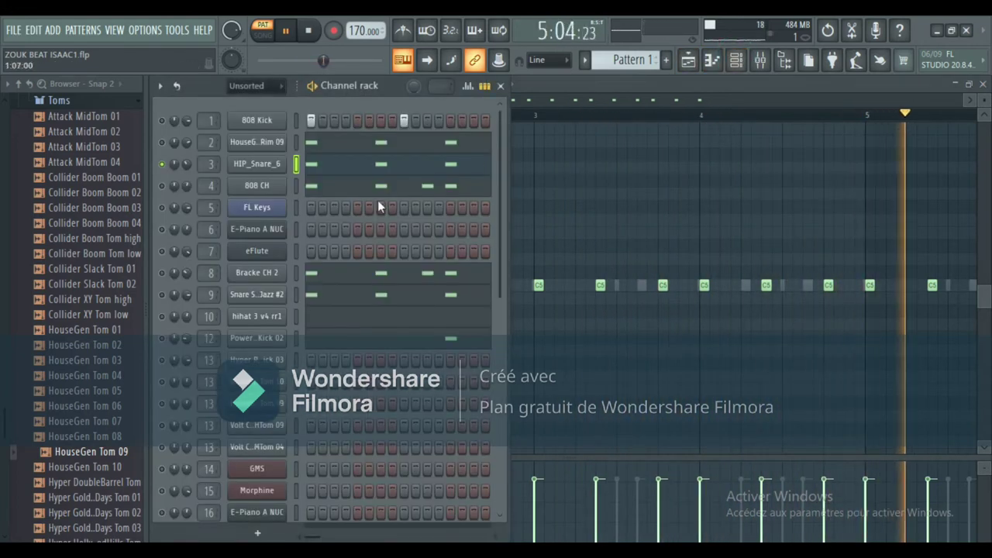
Step: Solo the 808 CH channel and view the HIP_Snare_6 piano roll from bar 1 while it plays
{"action": "right_click", "coordinate": [164, 186]}
{"action": "left_click", "coordinate": [184, 192]}
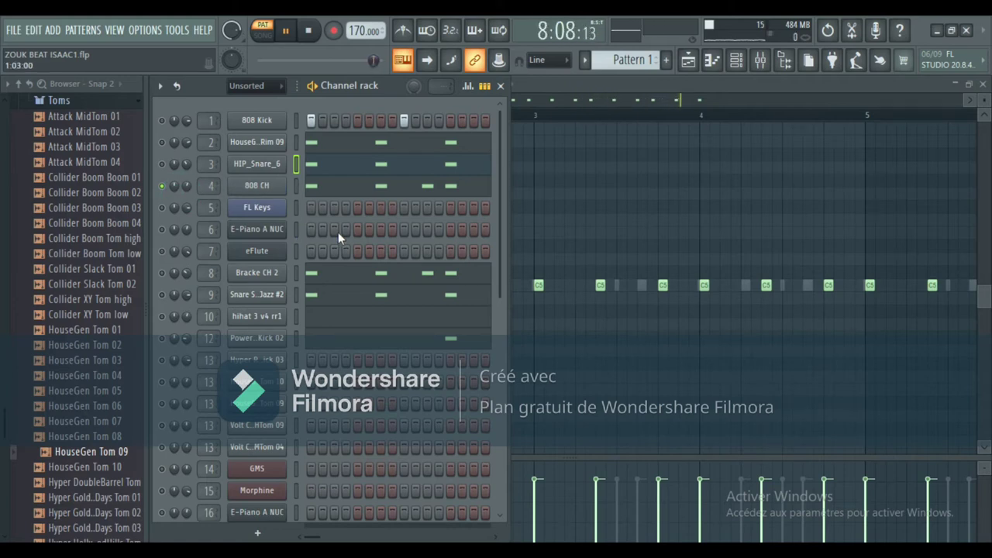
{"action": "left_click", "coordinate": [592, 101]}
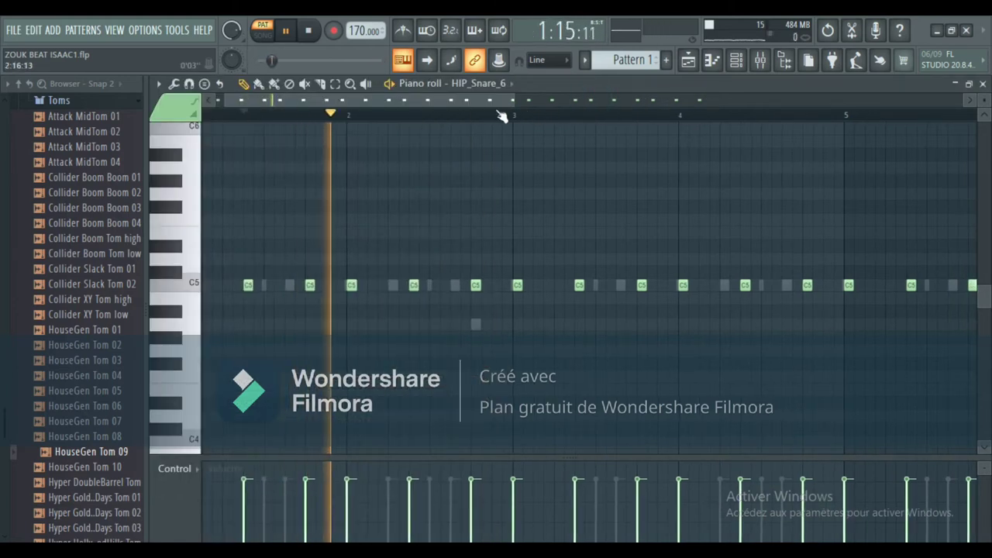
{"action": "left_click", "coordinate": [376, 99]}
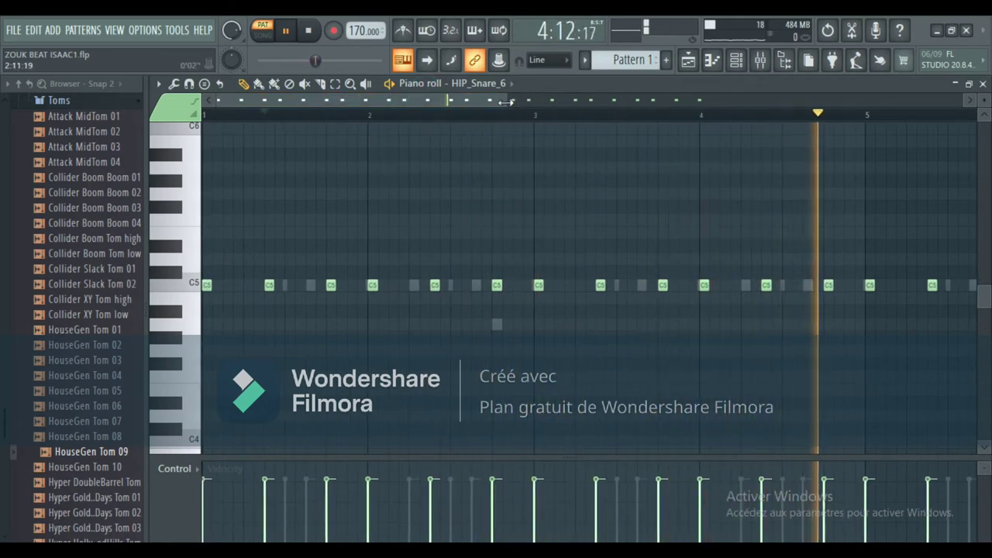
{"action": "mouse_move", "coordinate": [510, 99]}
{"action": "left_mouse_down"}
{"action": "mouse_move", "coordinate": [640, 99]}
{"action": "mouse_move", "coordinate": [492, 97]}
{"action": "left_mouse_up"}
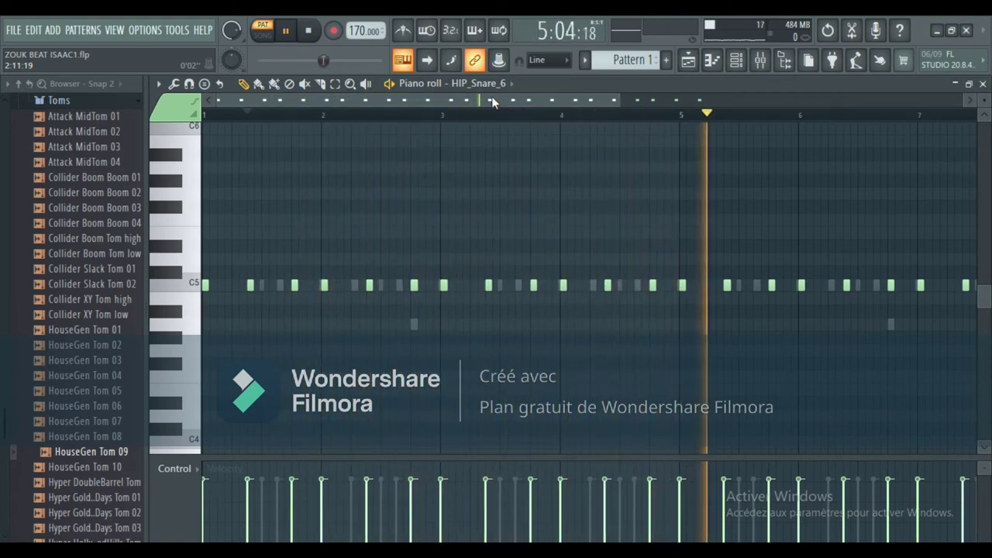
{"action": "left_click", "coordinate": [740, 59]}
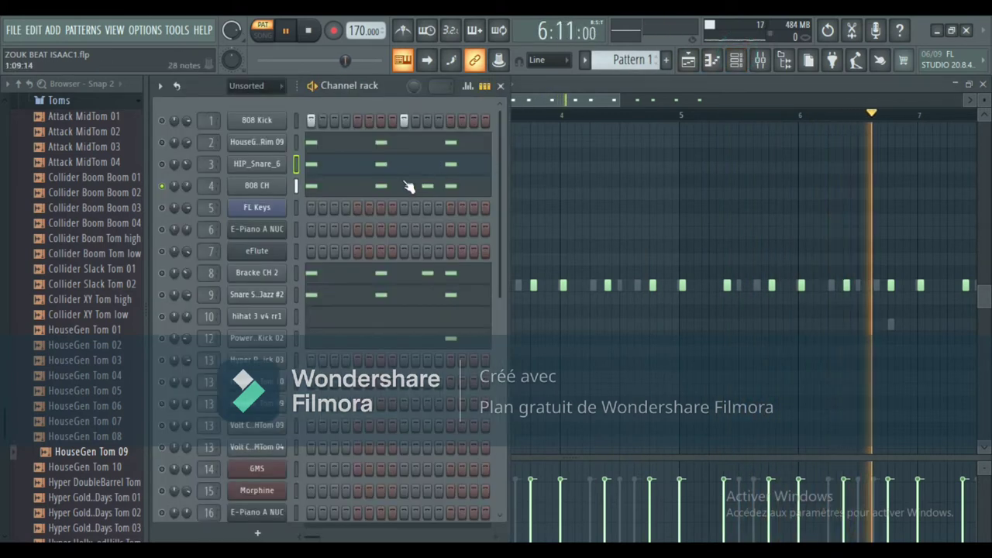
Step: Examine the 808 CH notes of Pattern 1 up to bar 8 in the piano roll and return to the channel rack
{"action": "left_click", "coordinate": [375, 188]}
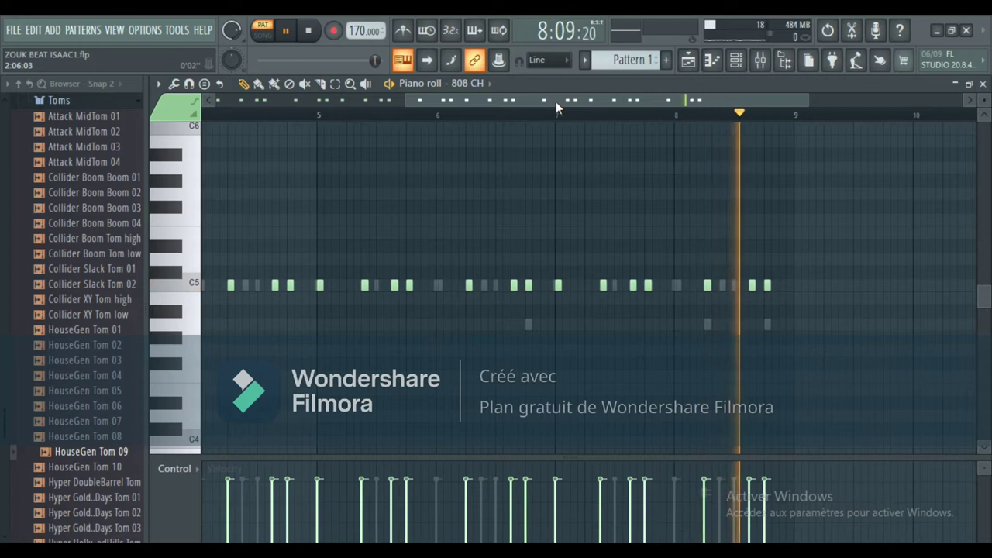
{"action": "left_click", "coordinate": [736, 60]}
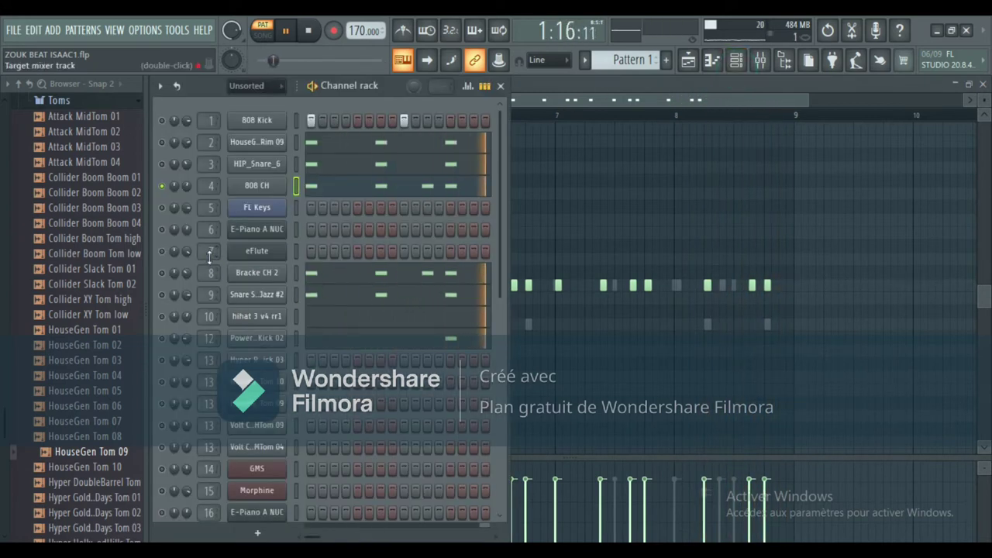
Step: Solo the Bracke CH 2 channel and examine its later Pattern 1 notes in the piano roll
{"action": "right_click", "coordinate": [162, 273]}
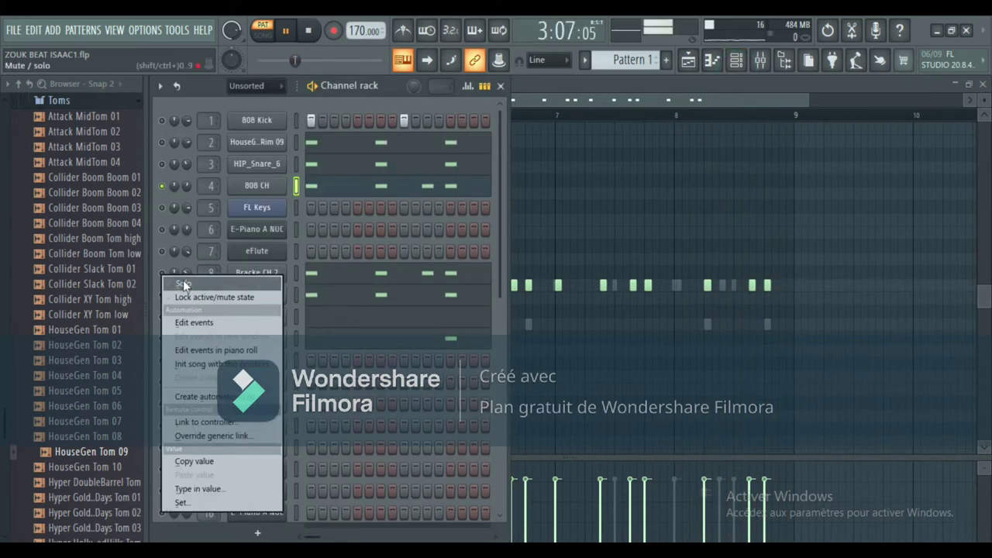
{"action": "left_click", "coordinate": [182, 283]}
{"action": "left_click", "coordinate": [354, 277]}
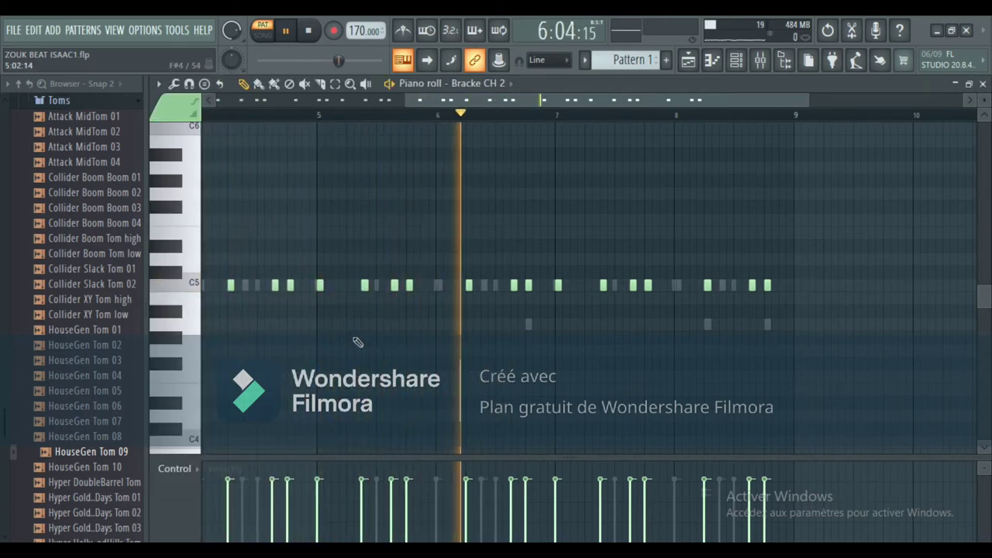
{"action": "left_click", "coordinate": [736, 62]}
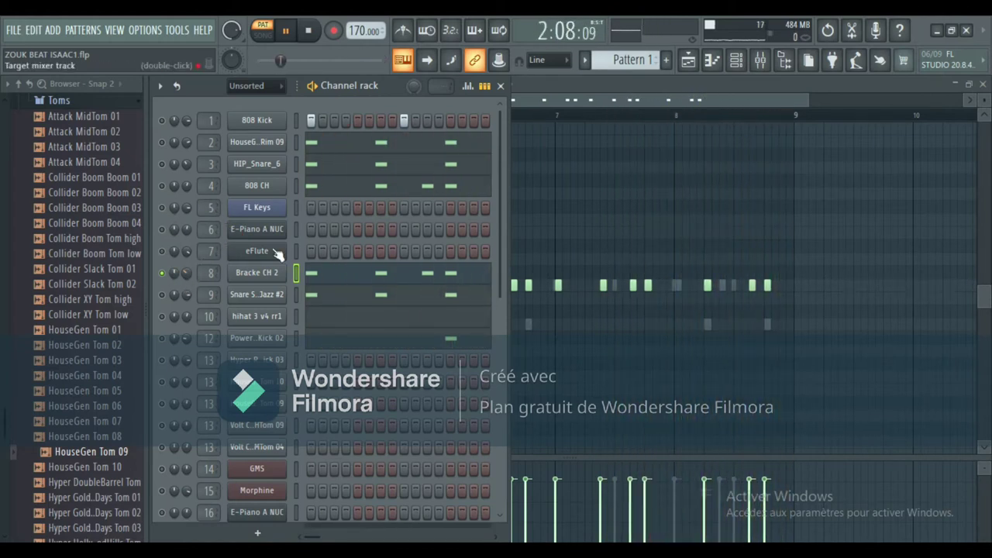
Step: Review the Bracke CH 2 notes in the piano roll from bar 1 and return to the channel rack
{"action": "left_click", "coordinate": [690, 60]}
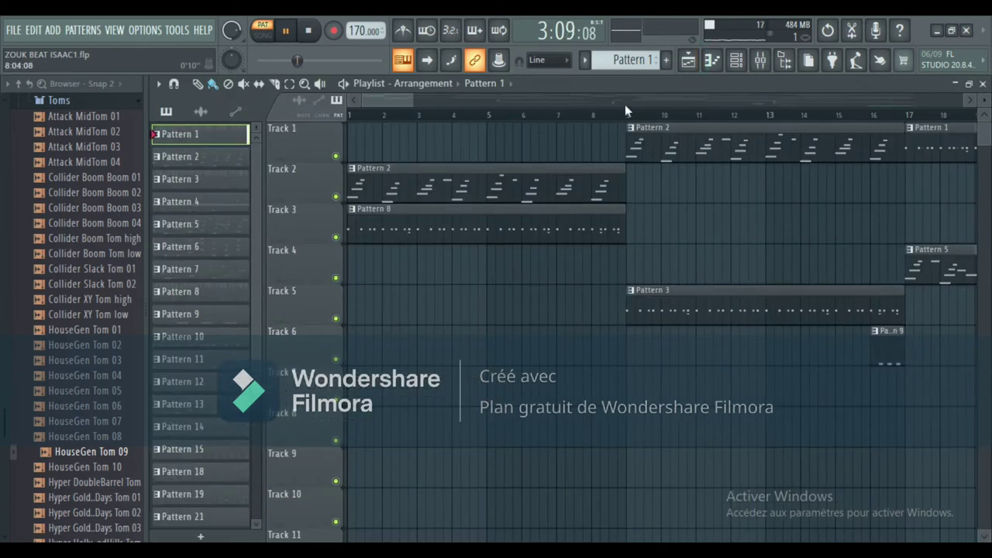
{"action": "left_click", "coordinate": [735, 61]}
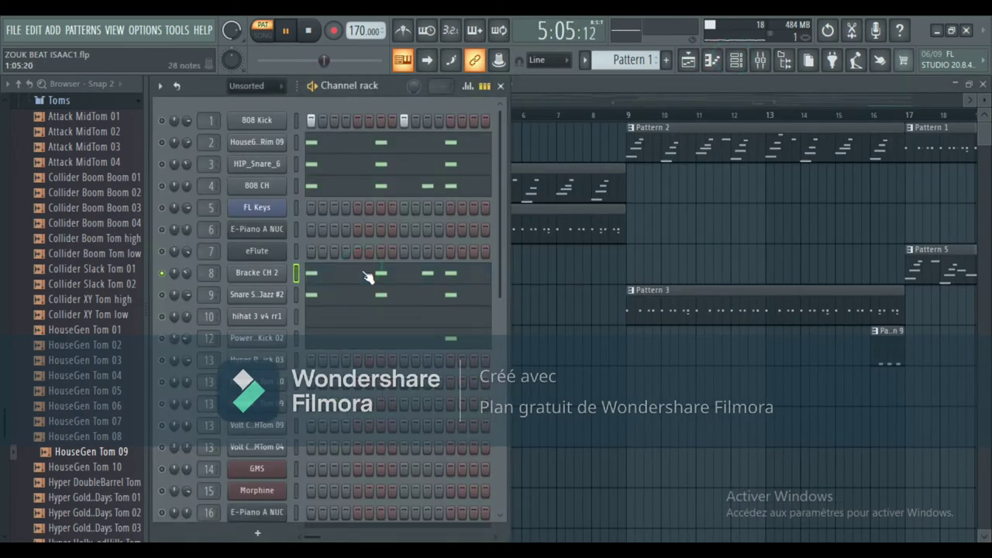
{"action": "key", "text": "F7"}
{"action": "key", "text": "F6"}
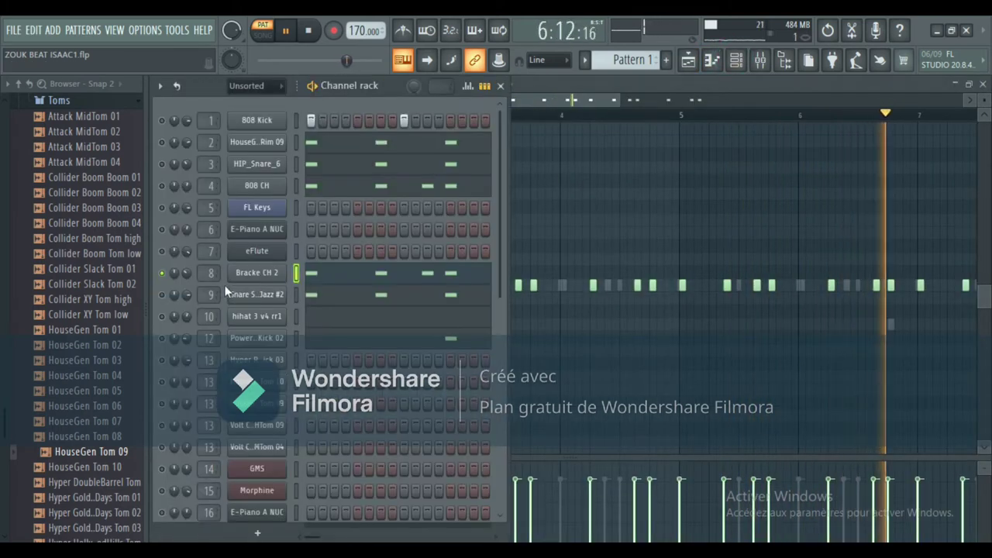
Step: Solo the Snare Side HQ Jazz #2 channel and examine its notes across Pattern 1 in the piano roll
{"action": "right_click", "coordinate": [173, 296]}
{"action": "left_click", "coordinate": [180, 303]}
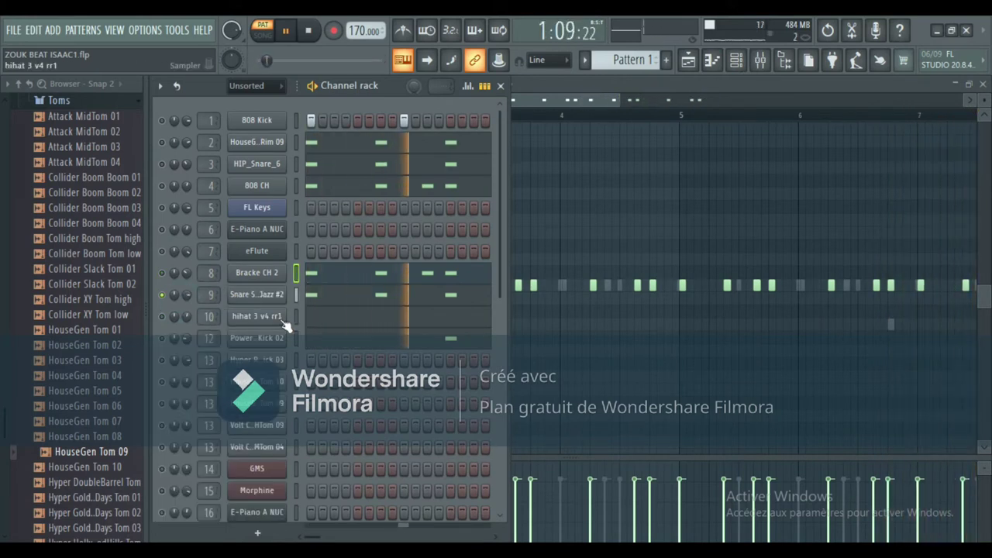
{"action": "left_click", "coordinate": [324, 303]}
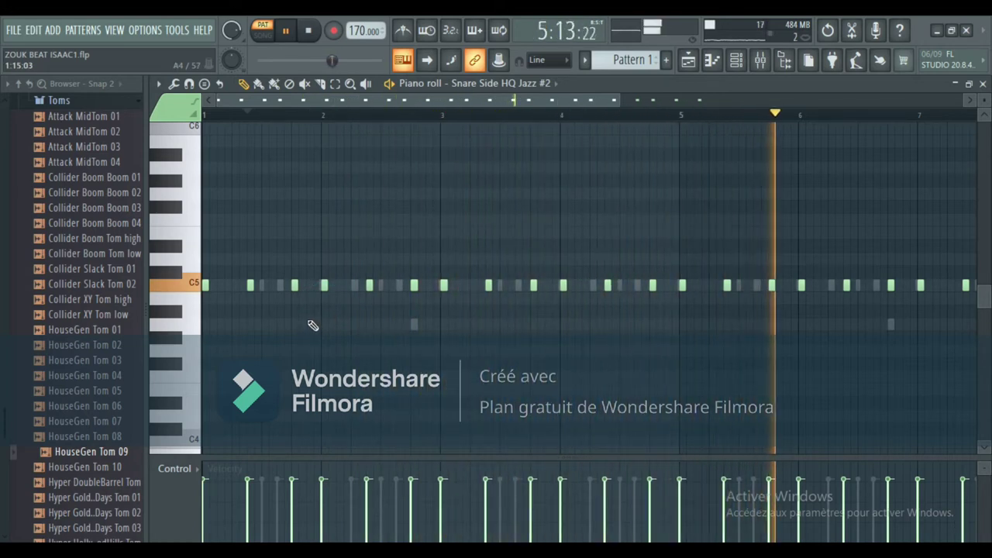
{"action": "left_click_drag", "start_coordinate": [503, 97], "coordinate": [668, 80]}
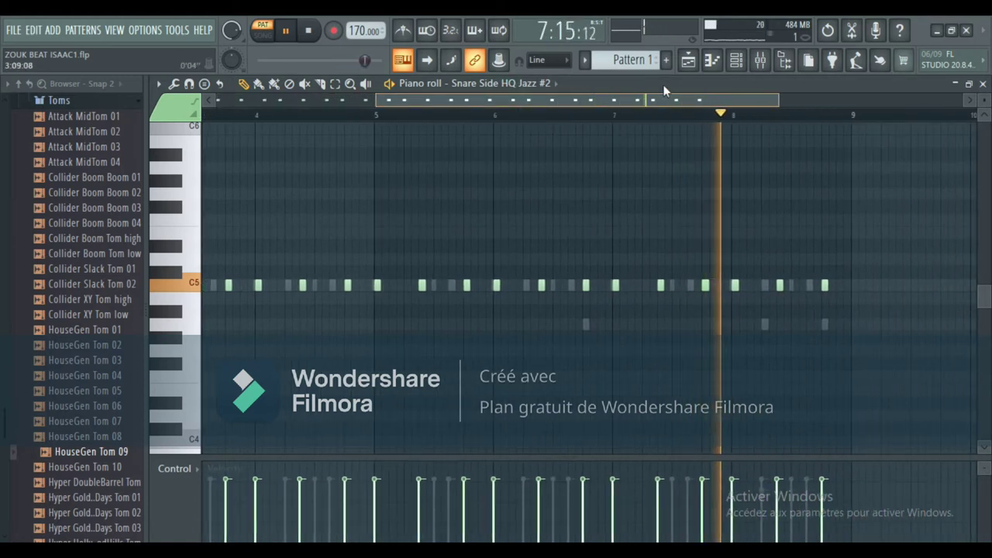
{"action": "left_click", "coordinate": [736, 60]}
Step: Solo the hihat 3 v4 rr1 channel and examine its Pattern 1 notes in the piano roll
{"action": "right_click", "coordinate": [162, 316]}
{"action": "left_click", "coordinate": [204, 302]}
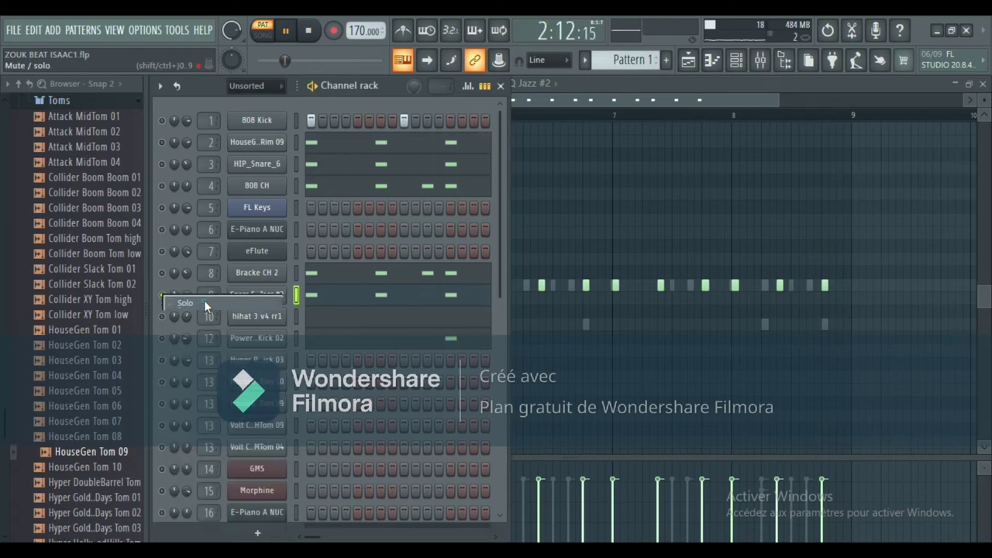
{"action": "left_click", "coordinate": [343, 322]}
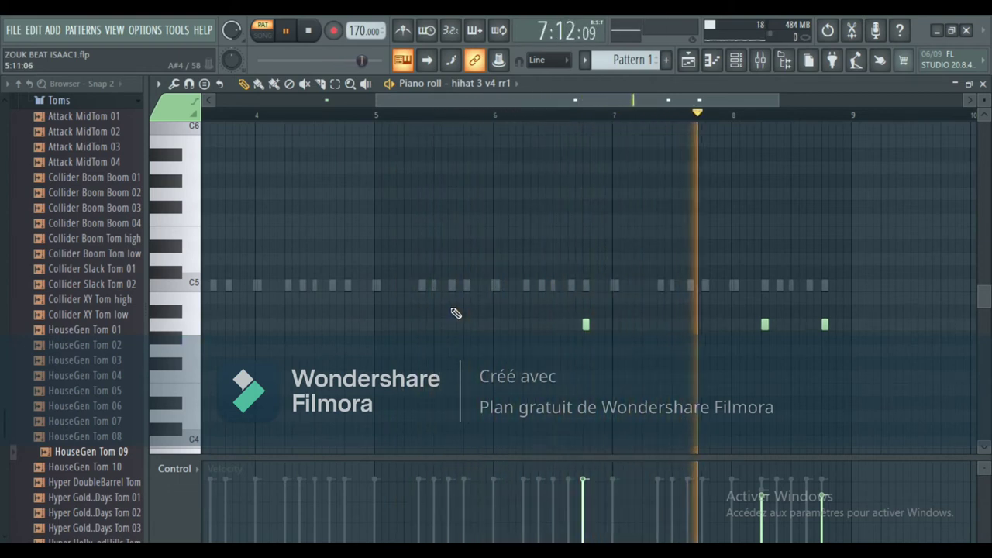
{"action": "left_click", "coordinate": [736, 59]}
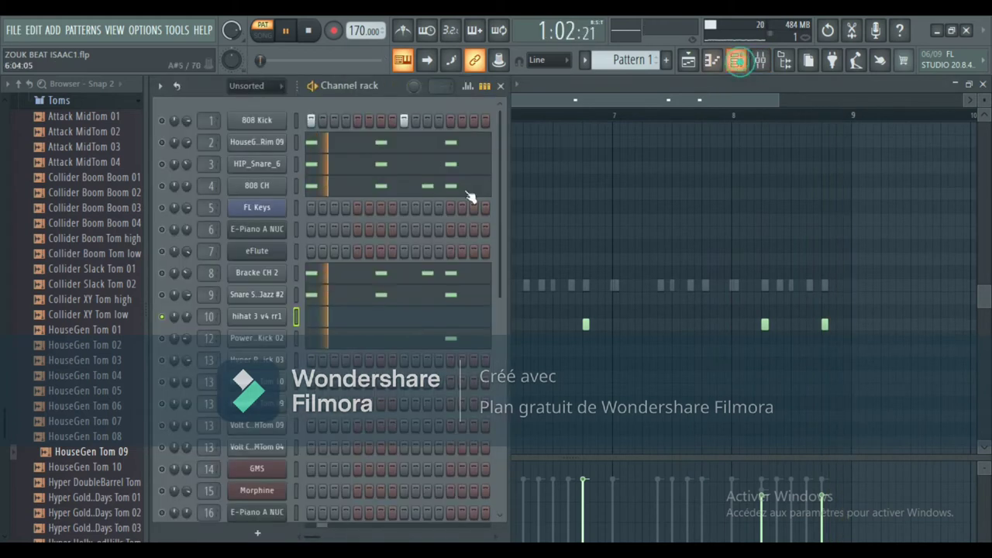
Step: Solo the Power LongKick 02 channel and examine its Pattern 1 notes in the piano roll
{"action": "right_click", "coordinate": [163, 338]}
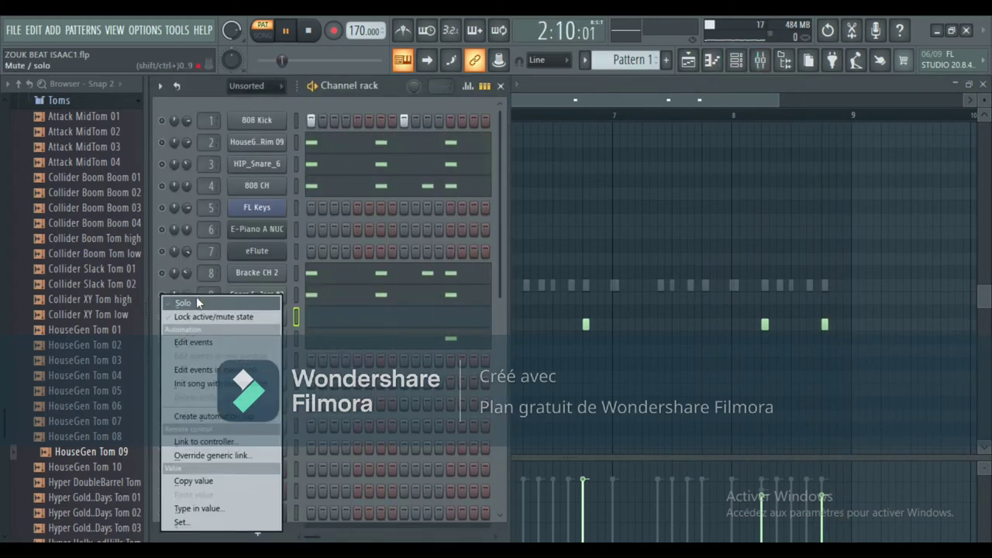
{"action": "left_click", "coordinate": [197, 292]}
{"action": "left_click", "coordinate": [370, 342]}
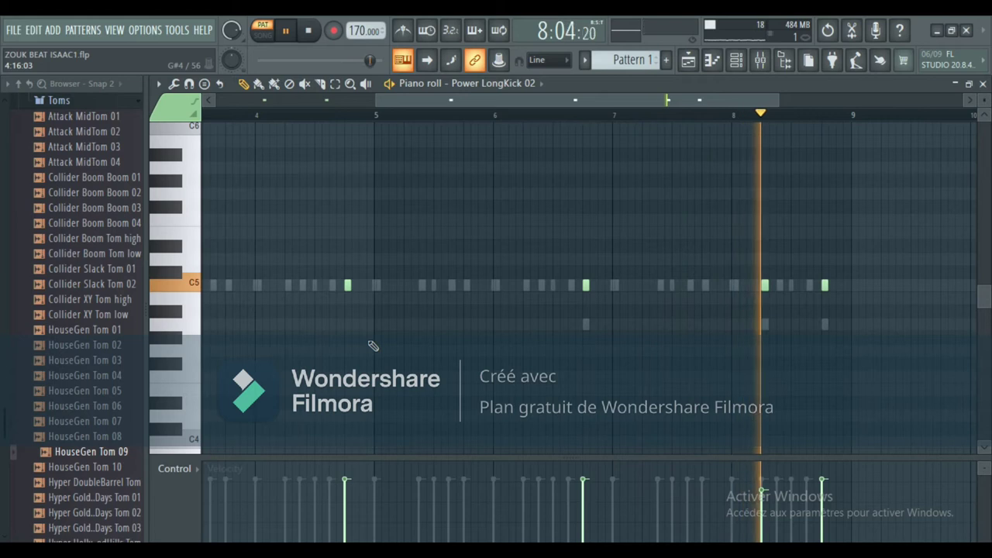
{"action": "left_click", "coordinate": [737, 60]}
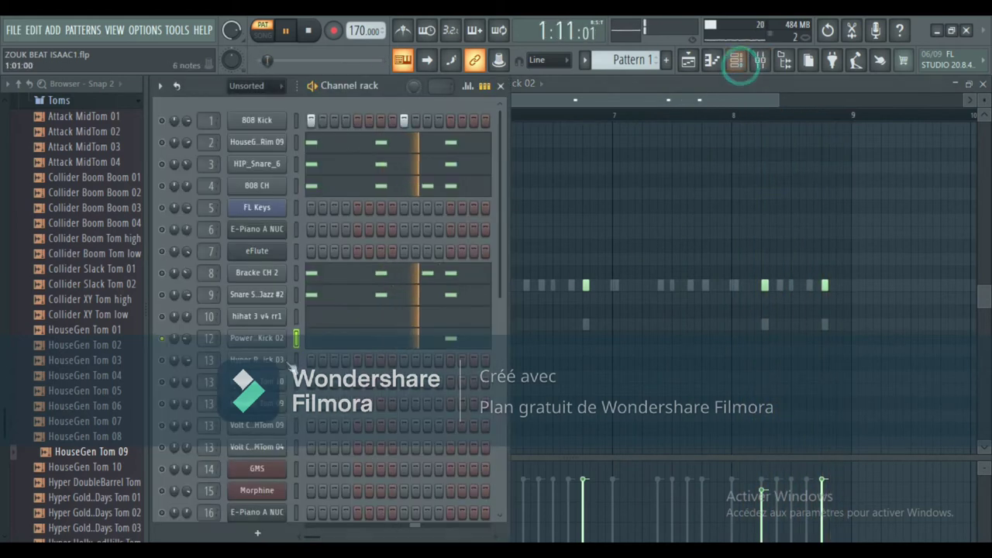
Step: Solo the HouseGen Tom 09 #2 channel and examine its Pattern 1 notes in the piano roll
{"action": "scroll", "coordinate": [204, 377], "scroll_direction": "down", "scroll_amount": 5}
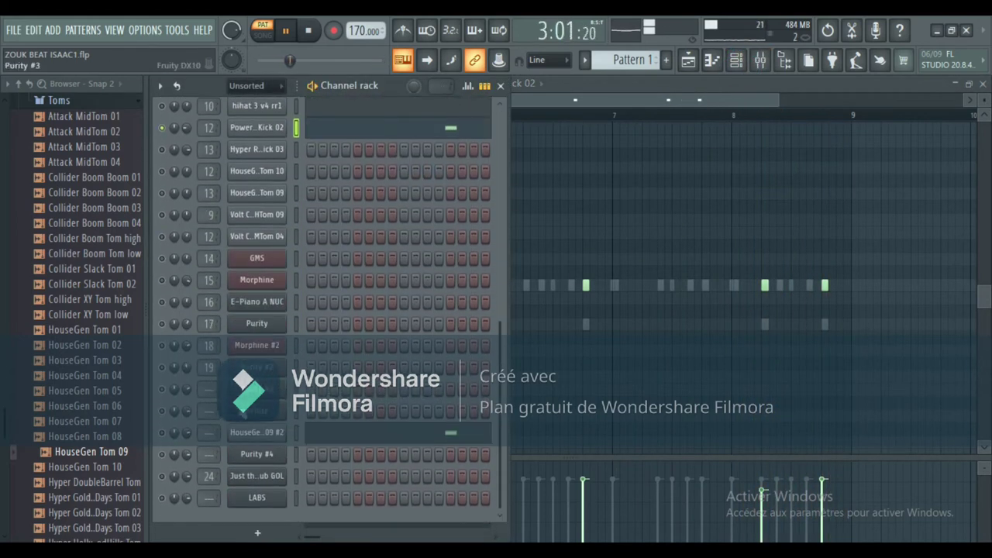
{"action": "right_click", "coordinate": [163, 432]}
{"action": "left_click", "coordinate": [211, 303]}
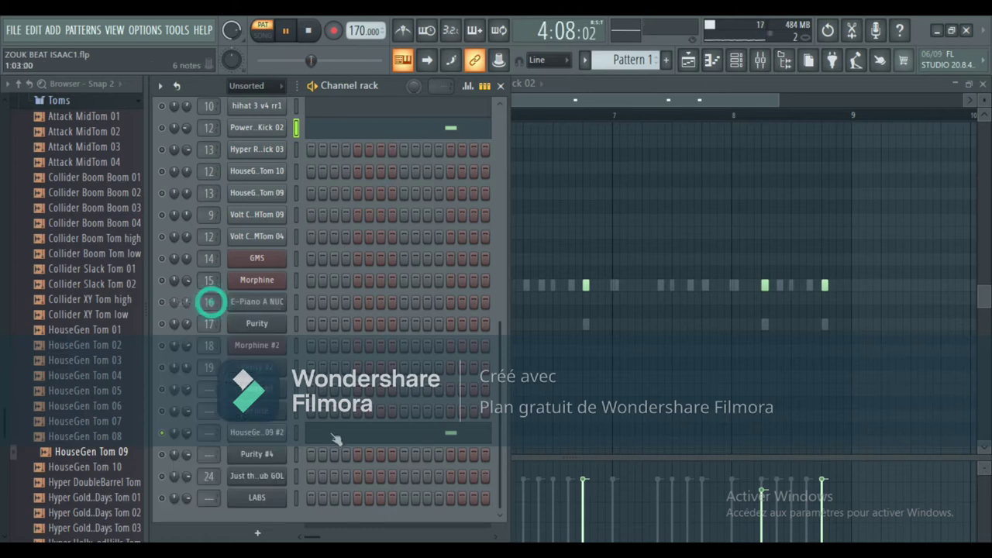
{"action": "left_click", "coordinate": [342, 438]}
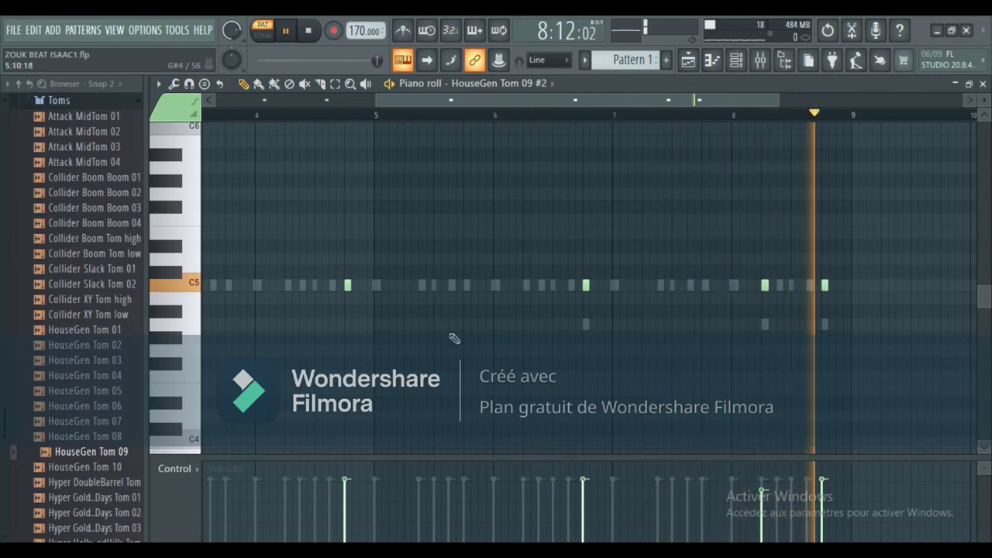
{"action": "left_click", "coordinate": [735, 61]}
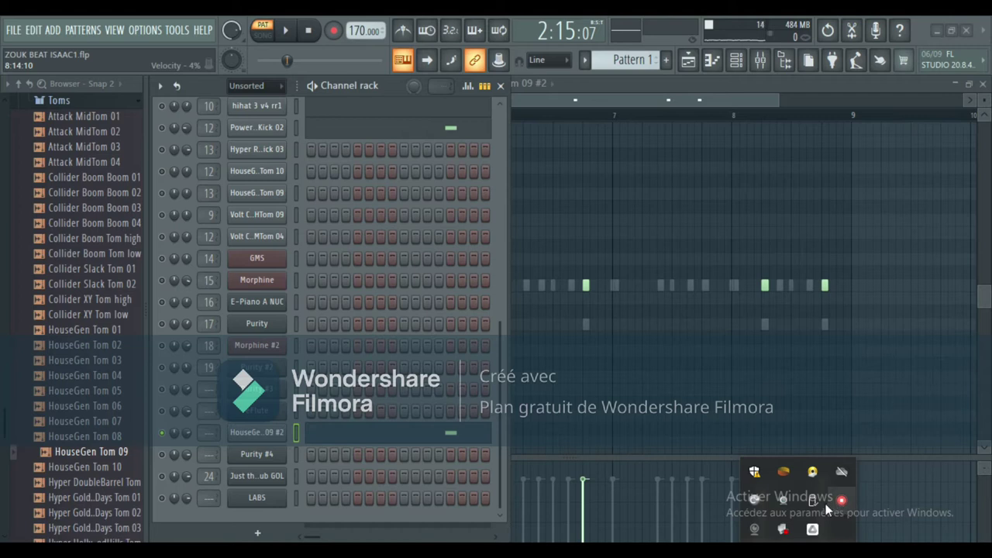
{"action": "left_click", "coordinate": [832, 504]}
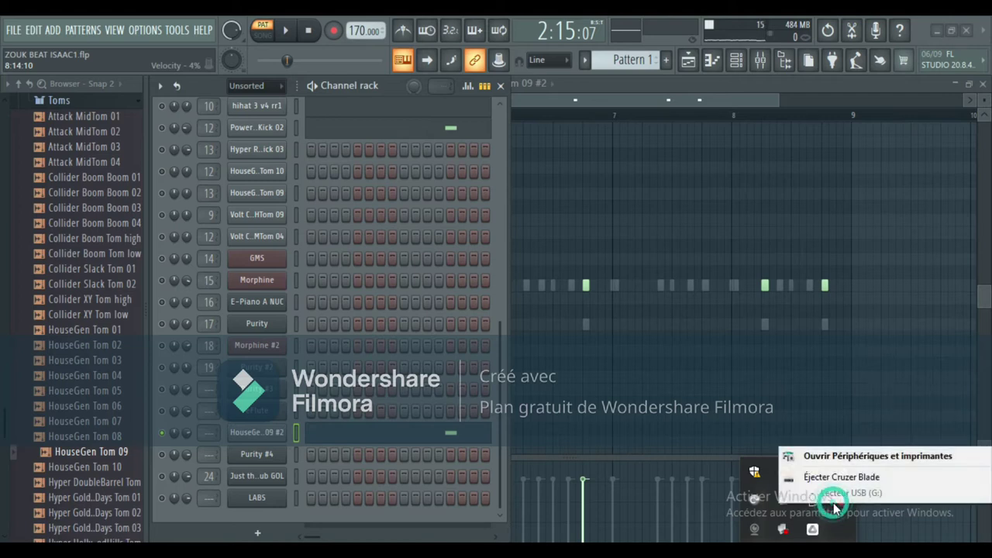
{"action": "left_click", "coordinate": [755, 491]}
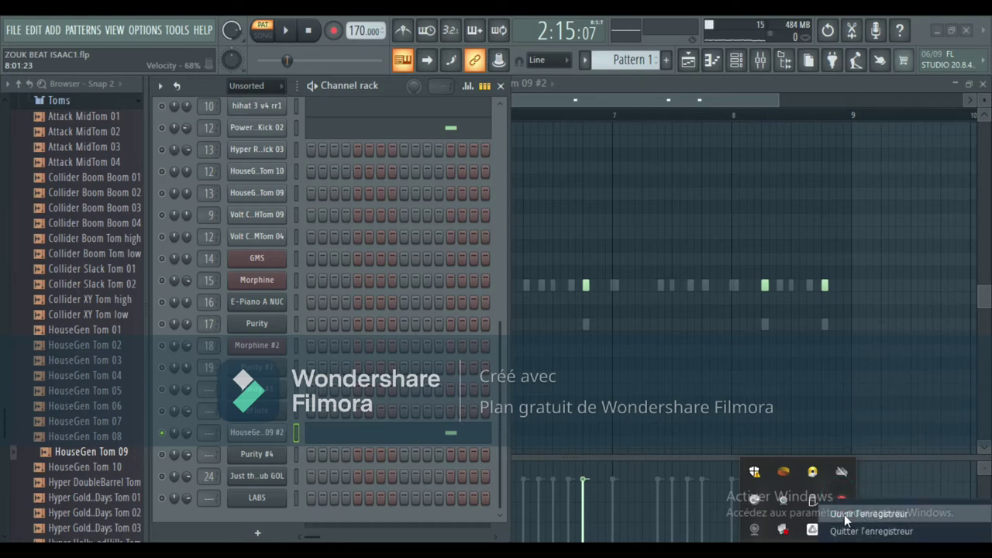
{"action": "left_click", "coordinate": [844, 515]}
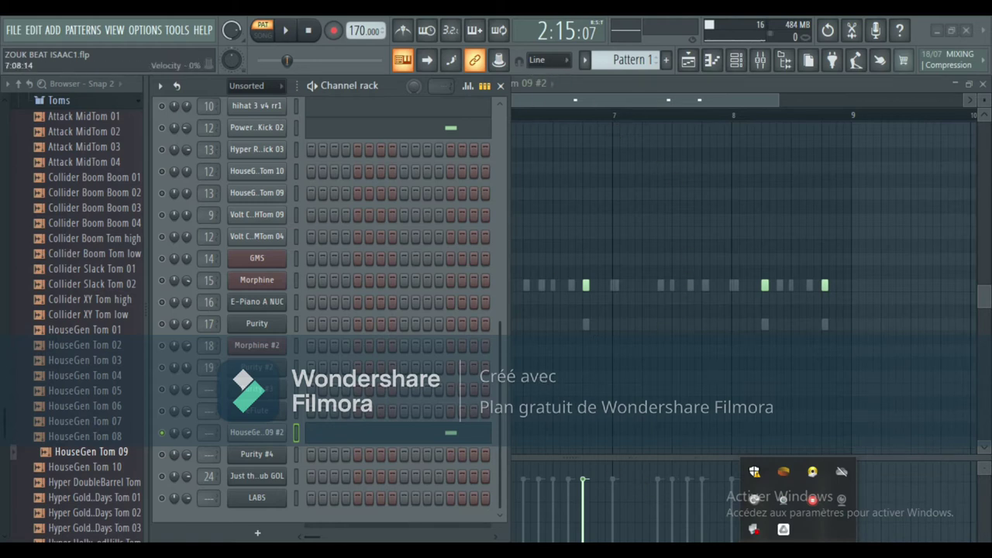
{"action": "left_click", "coordinate": [602, 247]}
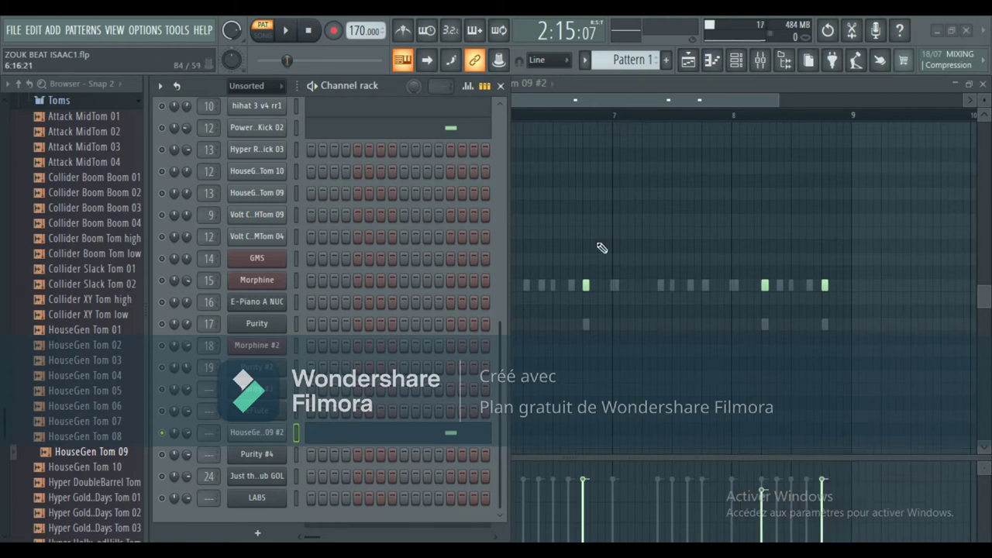
Step: Switch to Pattern 2 and solo its LABS channel in the channel rack
{"action": "left_click", "coordinate": [590, 96]}
{"action": "left_click", "coordinate": [697, 62]}
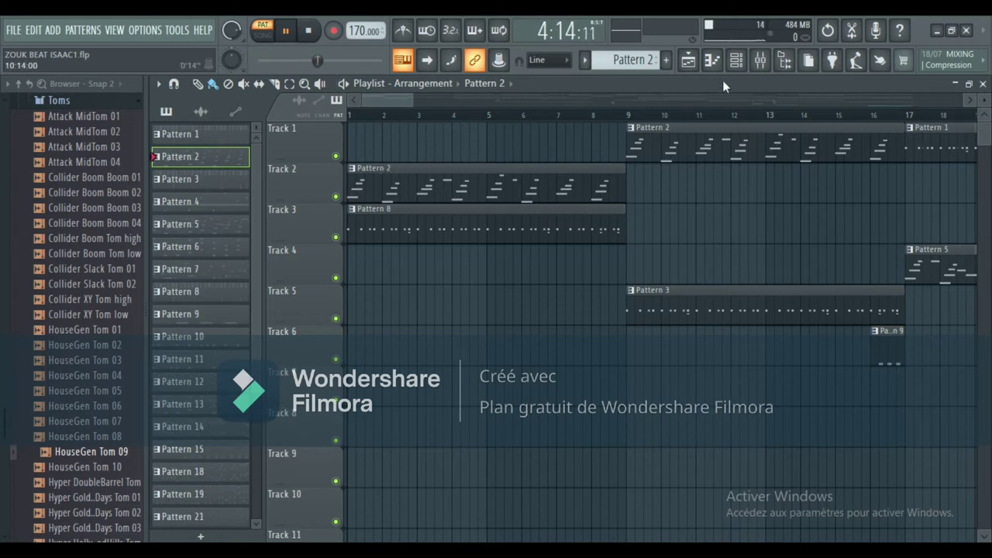
{"action": "left_click", "coordinate": [736, 60]}
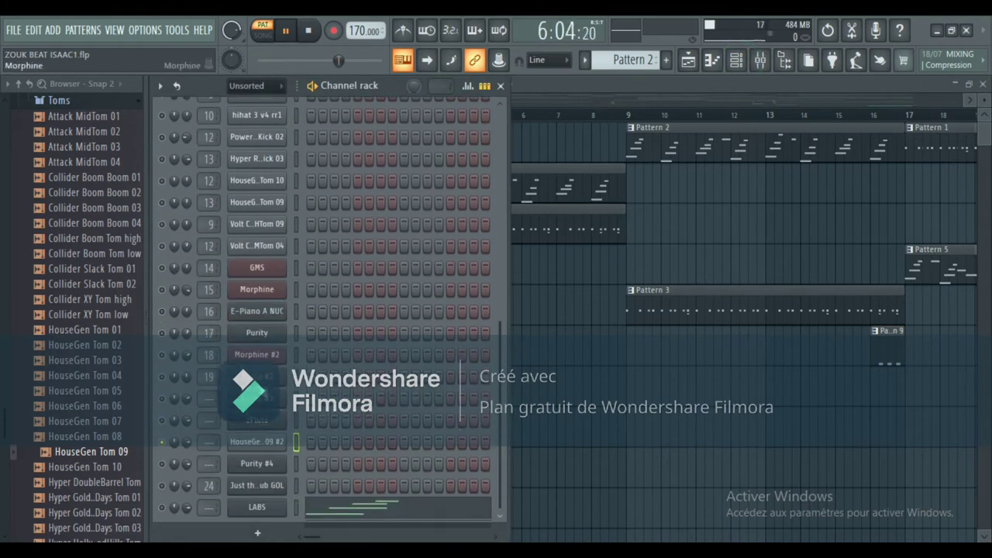
{"action": "right_click", "coordinate": [161, 498]}
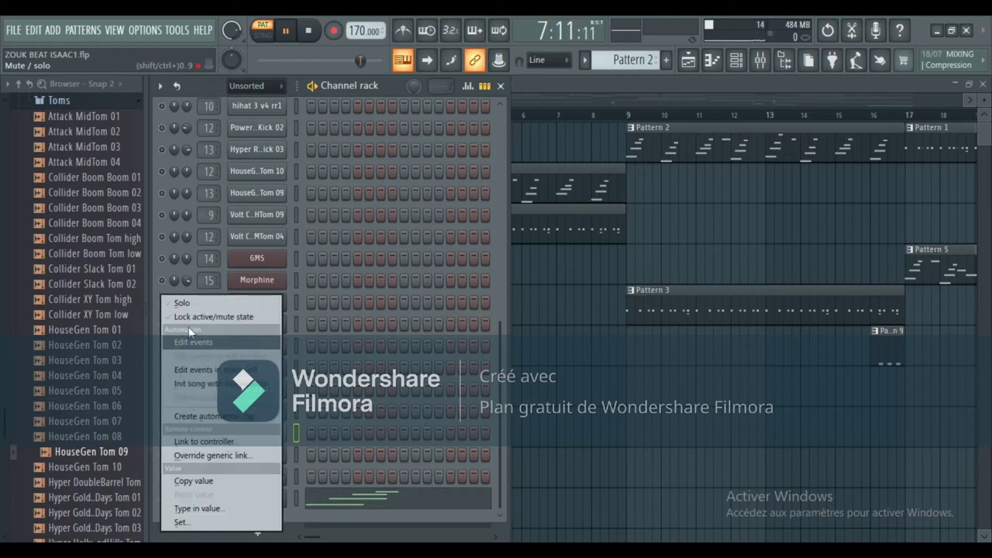
{"action": "left_click", "coordinate": [189, 304]}
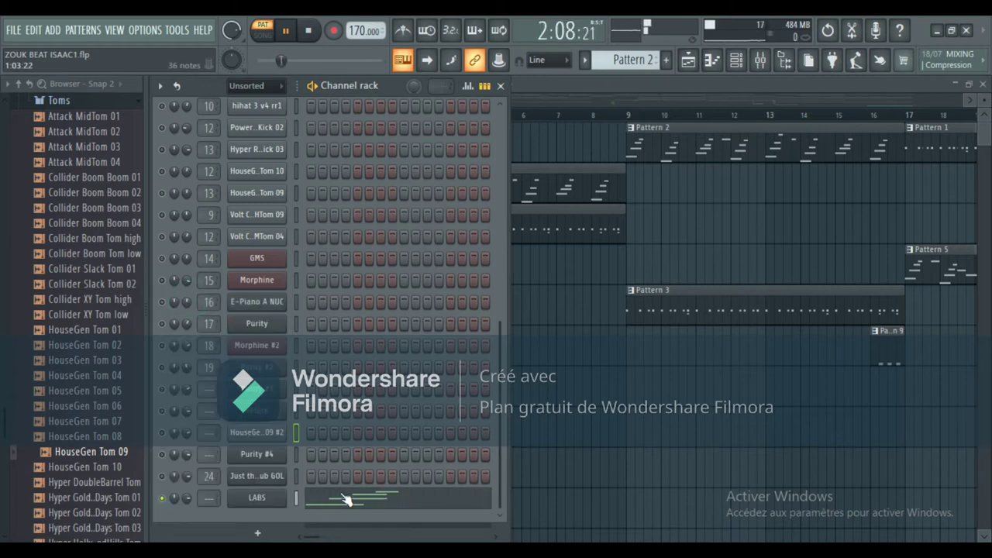
Step: Compare the FL Keys and LABS channels of Pattern 2 and examine the FL Keys notes in the piano roll from bar 1
{"action": "scroll", "coordinate": [345, 496], "scroll_direction": "up", "scroll_amount": 5}
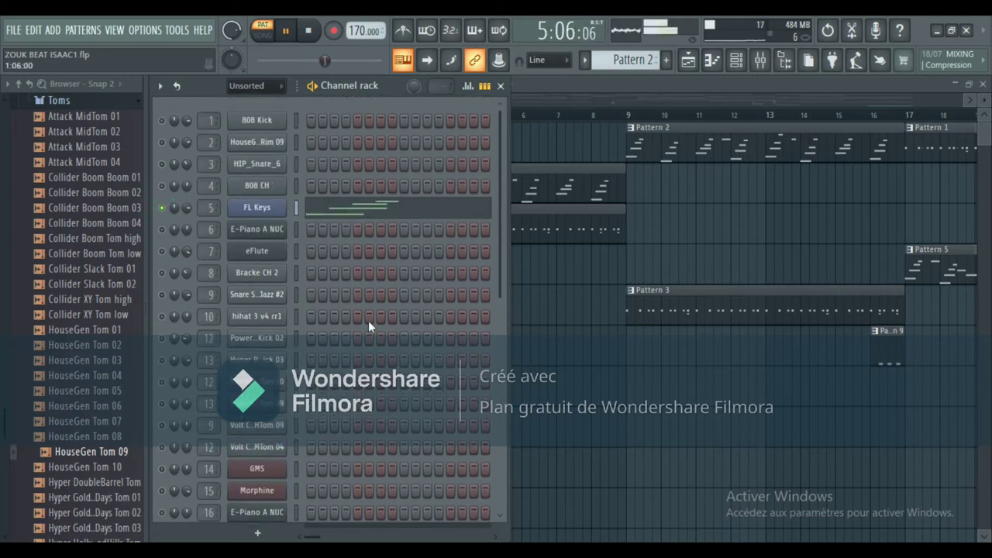
{"action": "scroll", "coordinate": [368, 321], "scroll_direction": "down", "scroll_amount": 5}
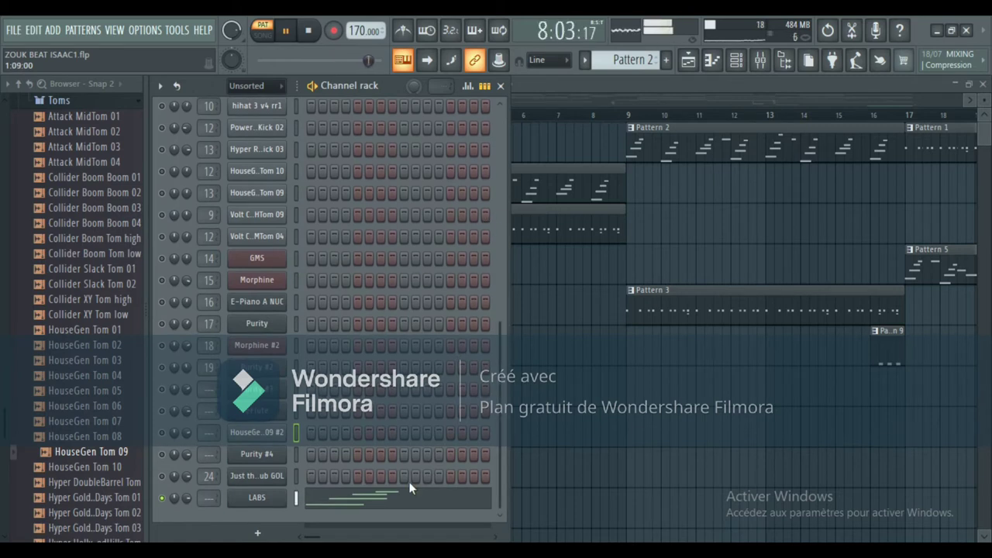
{"action": "scroll", "coordinate": [313, 137], "scroll_direction": "up", "scroll_amount": 5}
{"action": "left_click", "coordinate": [342, 188]}
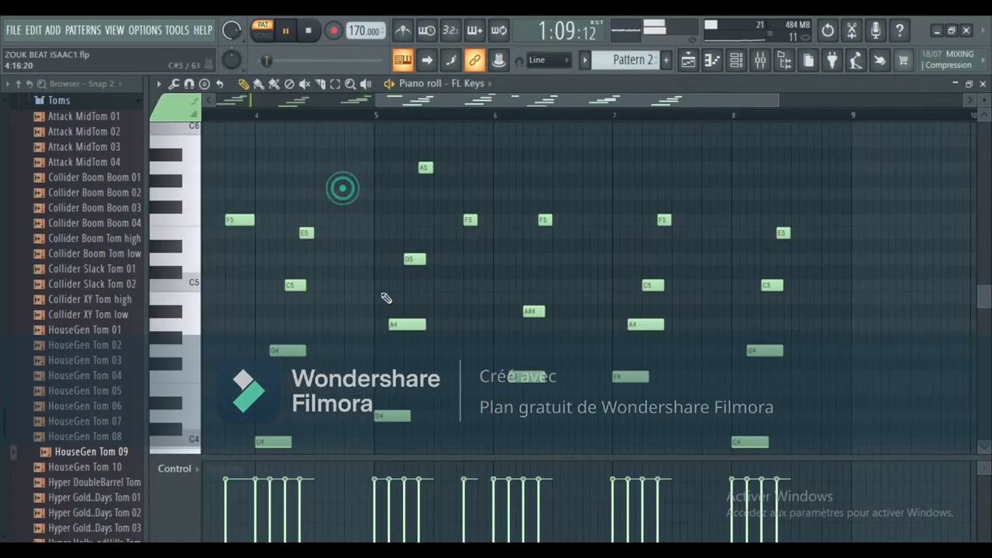
{"action": "left_click_drag", "start_coordinate": [427, 102], "coordinate": [263, 100]}
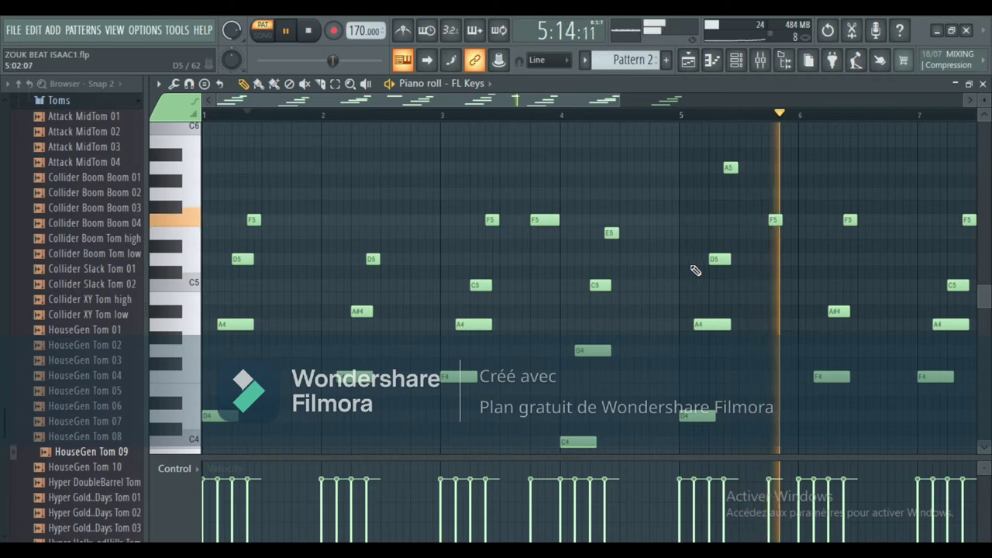
{"action": "left_click_drag", "start_coordinate": [585, 96], "coordinate": [657, 95]}
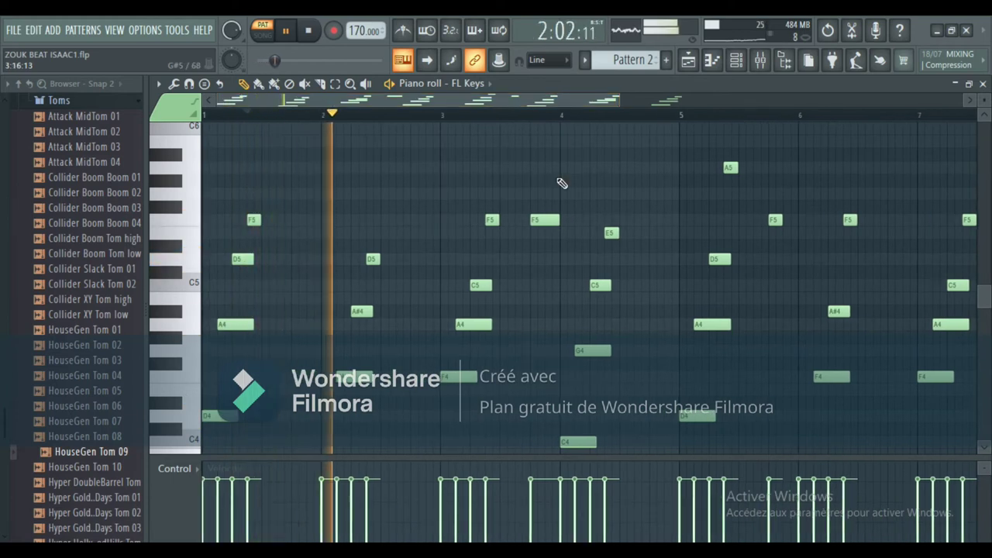
{"action": "scroll", "coordinate": [561, 182], "scroll_direction": "down", "scroll_amount": 1}
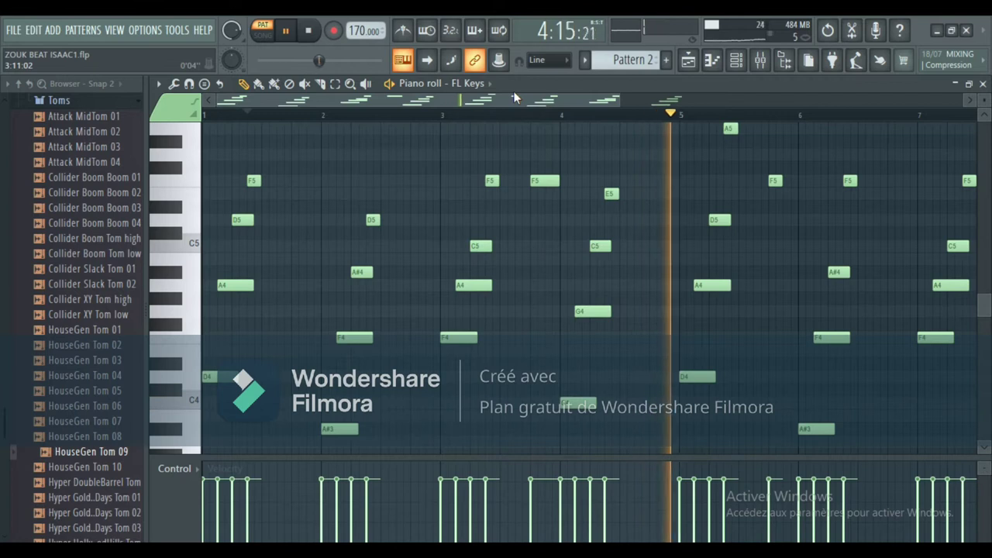
Step: Examine the remaining FL Keys notes of Pattern 2 up to bar 8 and return to the channel list
{"action": "left_click_drag", "start_coordinate": [513, 99], "coordinate": [671, 105]}
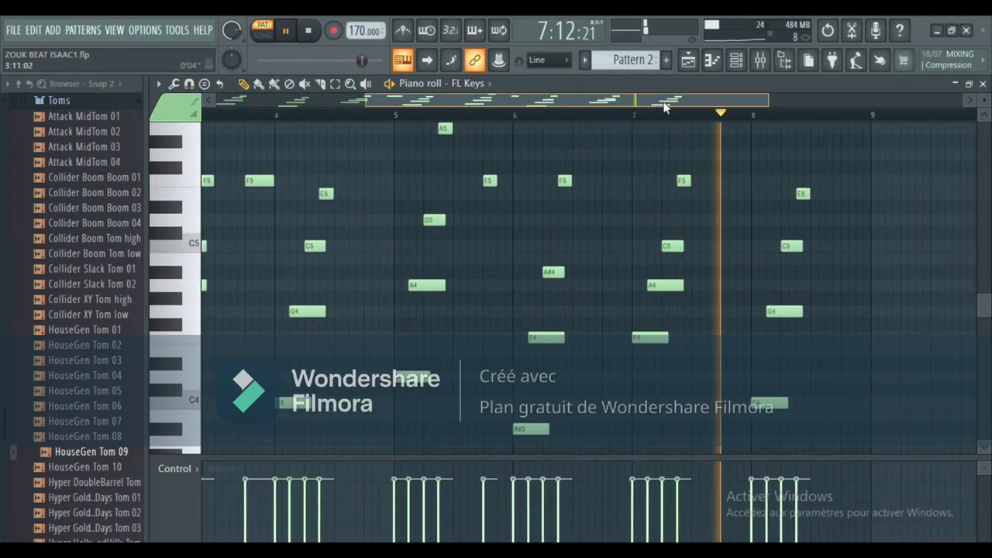
{"action": "left_click", "coordinate": [735, 60]}
{"action": "scroll", "coordinate": [447, 279], "scroll_direction": "down", "scroll_amount": 3}
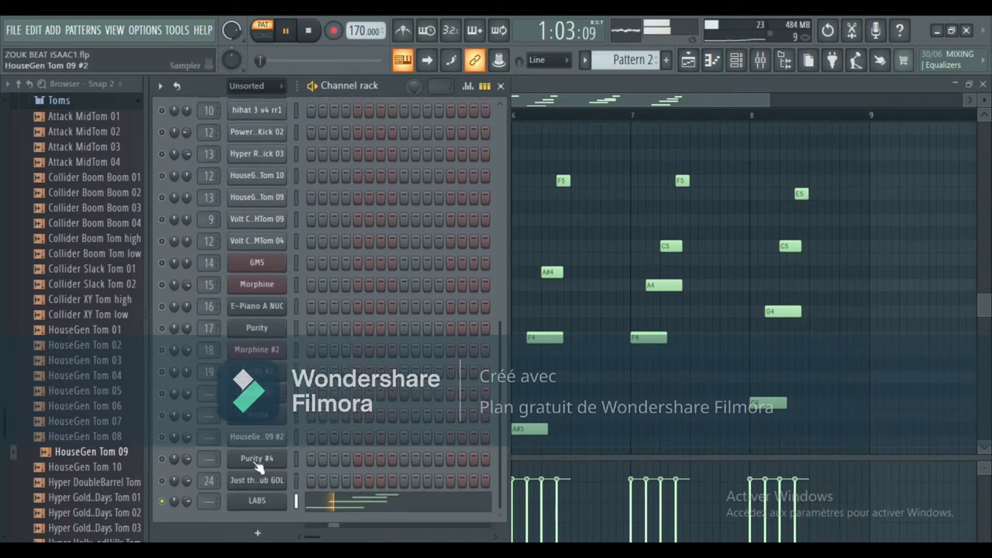
{"action": "right_click", "coordinate": [164, 496]}
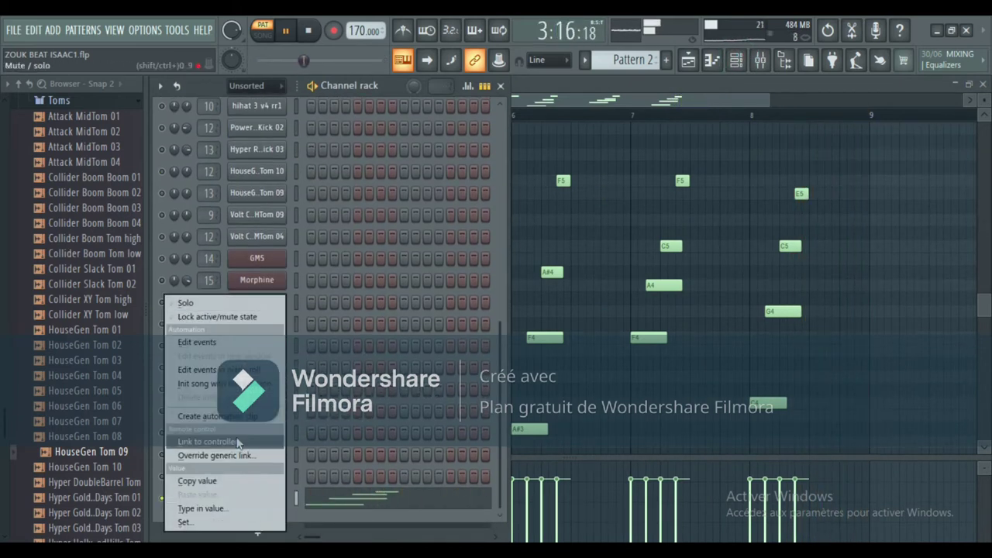
{"action": "left_click", "coordinate": [263, 258]}
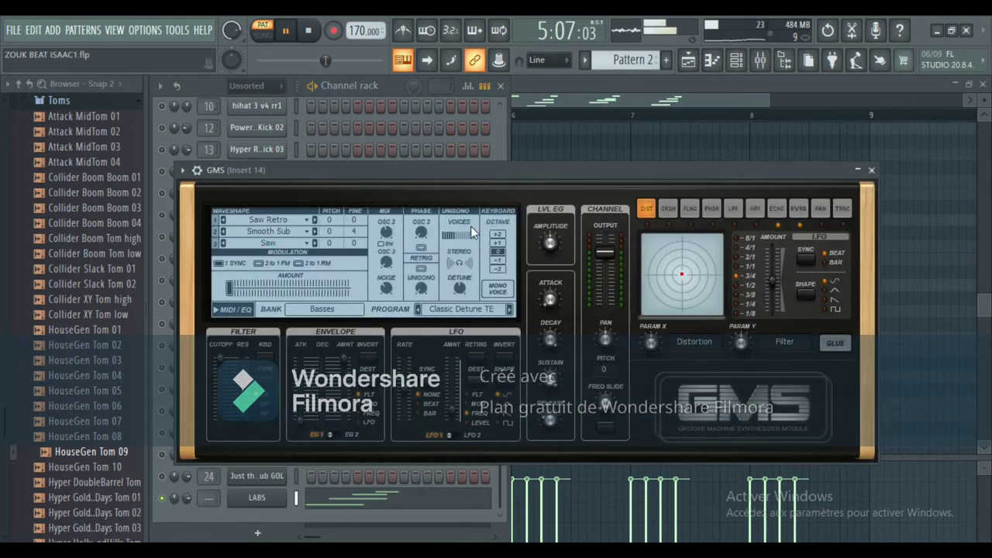
{"action": "left_click", "coordinate": [872, 171]}
Step: Solo the FL Keys channel and show its Pattern 2 notes in the piano roll
{"action": "scroll", "coordinate": [344, 266], "scroll_direction": "up", "scroll_amount": 3}
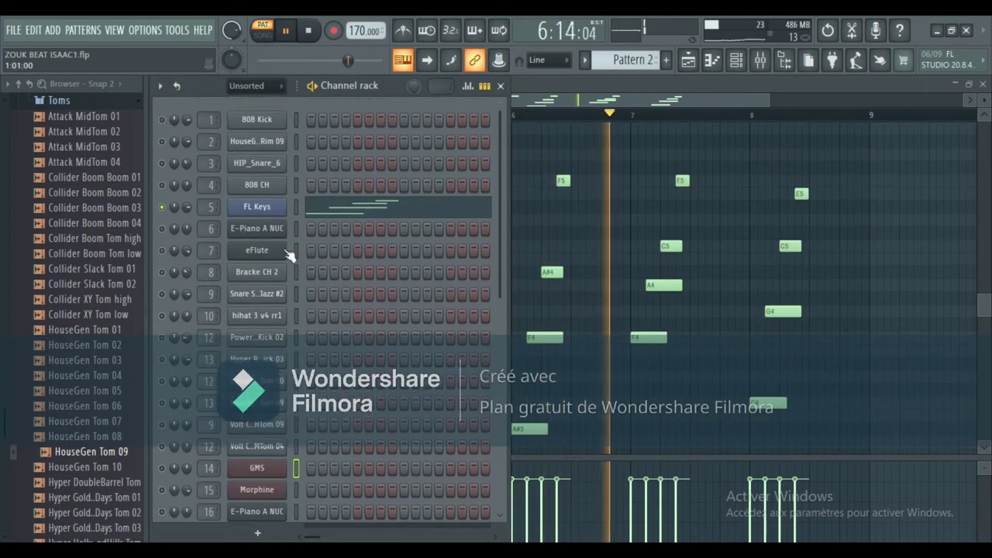
{"action": "right_click", "coordinate": [162, 209]}
{"action": "left_click", "coordinate": [196, 220]}
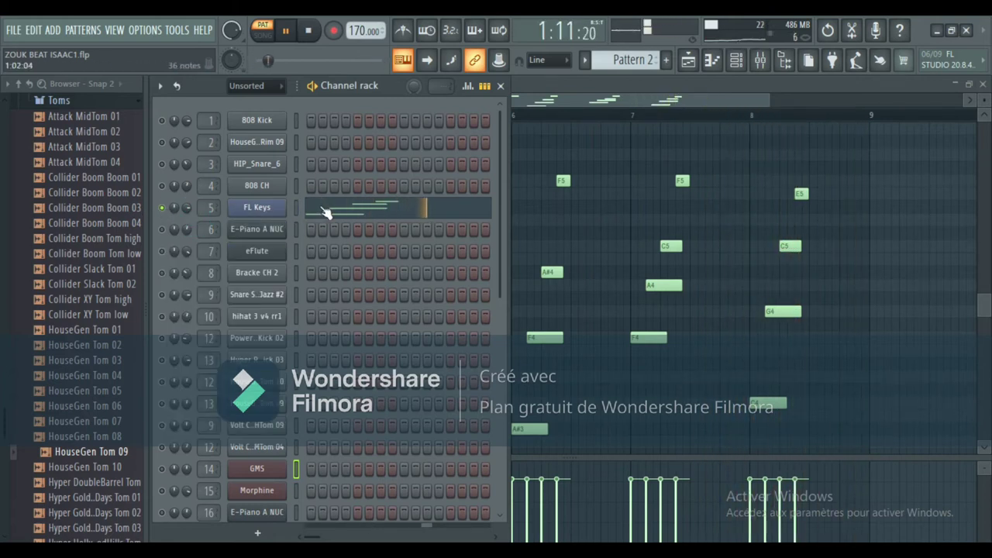
{"action": "left_click", "coordinate": [331, 209]}
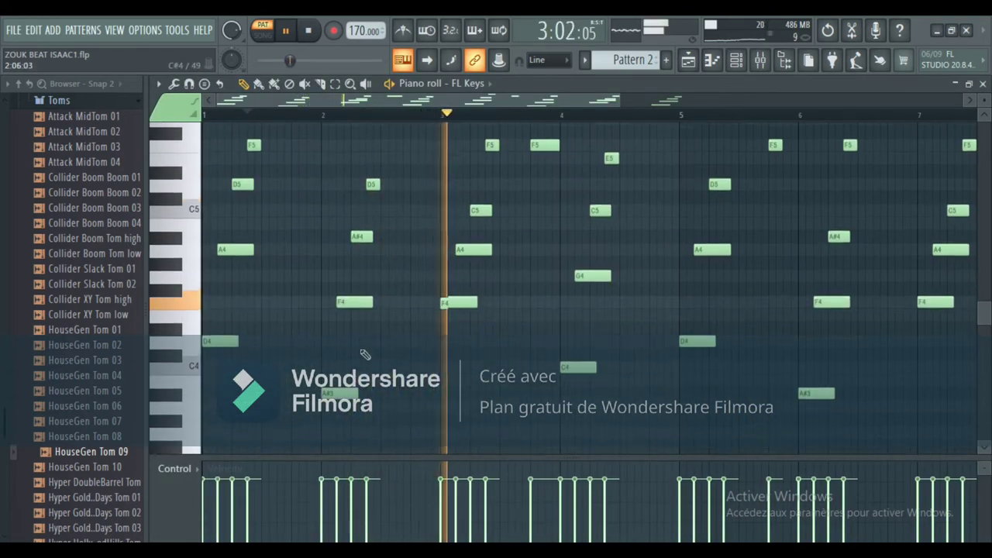
Step: Solo the LABS channel and open its Pattern 2 notes in the piano roll
{"action": "left_click", "coordinate": [736, 60]}
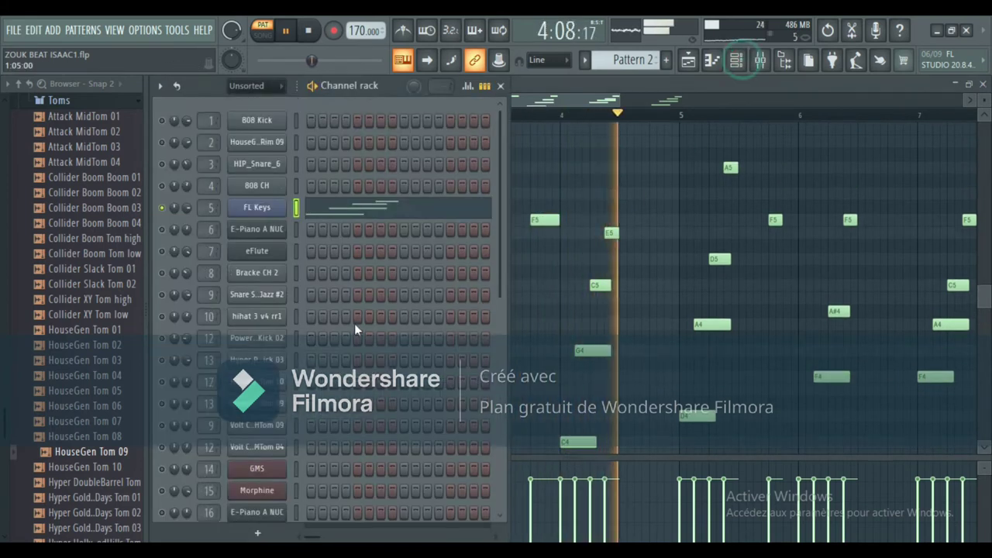
{"action": "scroll", "coordinate": [354, 329], "scroll_direction": "down", "scroll_amount": 3}
{"action": "right_click", "coordinate": [165, 500]}
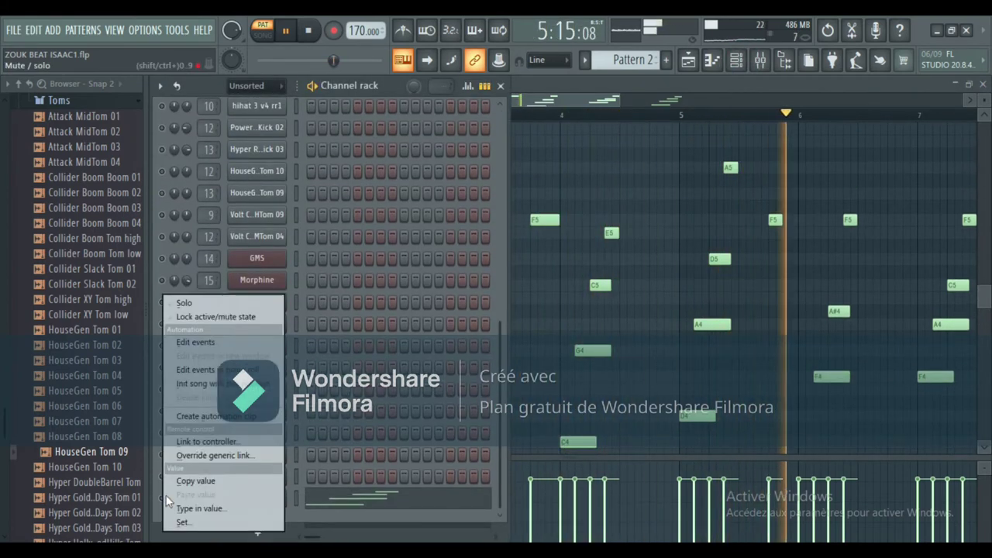
{"action": "left_click", "coordinate": [198, 305]}
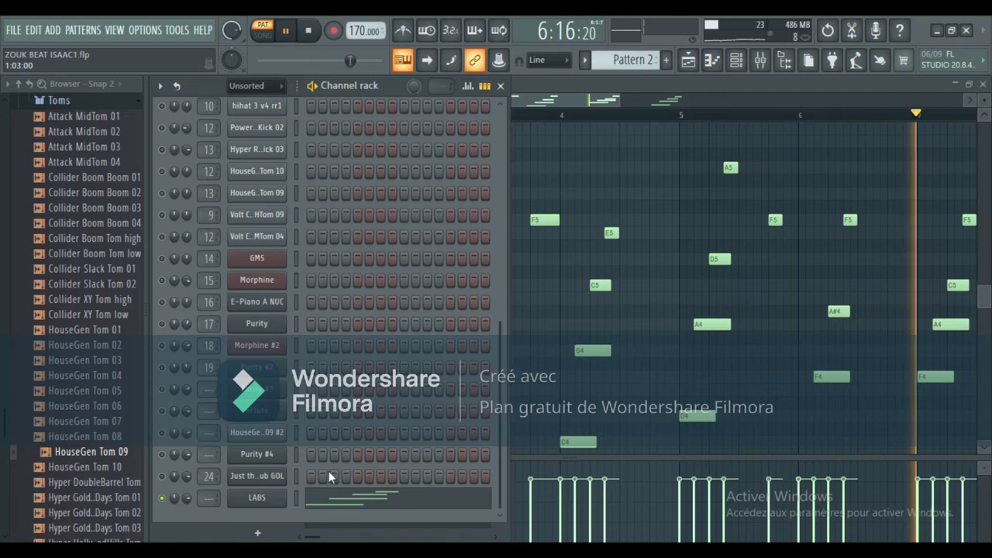
{"action": "left_click", "coordinate": [376, 497]}
Step: Examine the LABS notes of Pattern 2 from bar 1 through bar 8
{"action": "scroll", "coordinate": [354, 331], "scroll_direction": "down", "scroll_amount": 3}
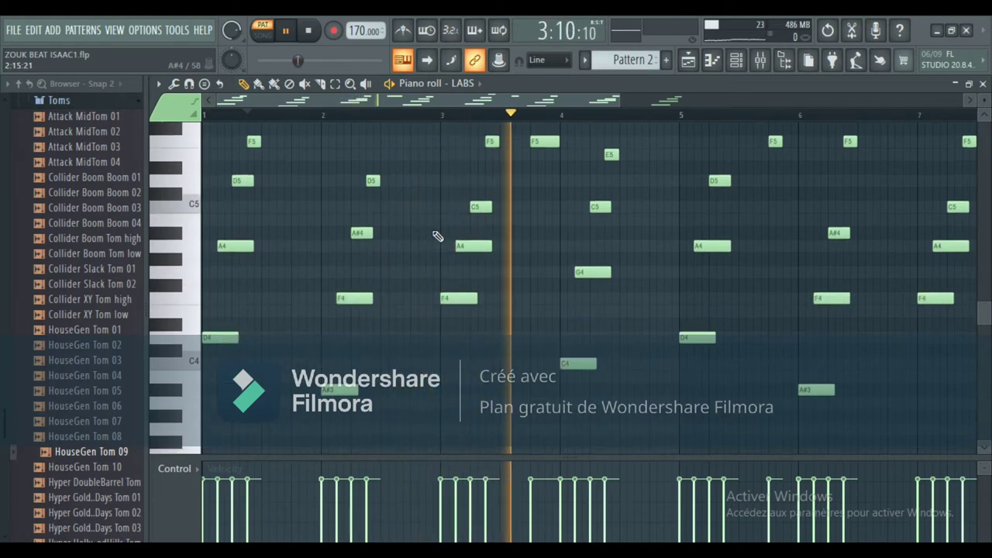
{"action": "scroll", "coordinate": [438, 238], "scroll_direction": "up", "scroll_amount": 3}
{"action": "left_click_drag", "start_coordinate": [460, 103], "coordinate": [573, 102]}
{"action": "scroll", "coordinate": [573, 236], "scroll_direction": "down", "scroll_amount": 2}
{"action": "scroll", "coordinate": [573, 237], "scroll_direction": "down", "scroll_amount": 2}
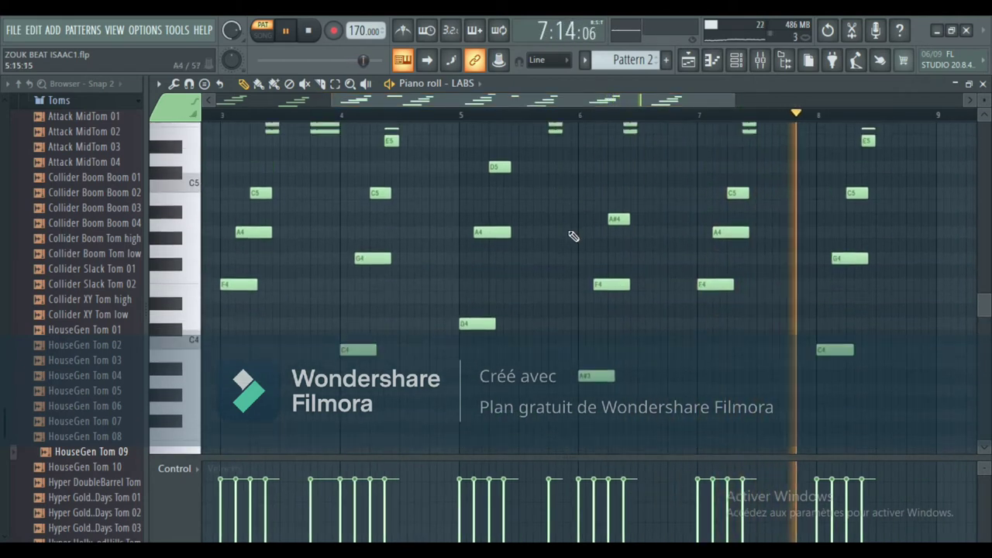
Step: Switch to Pattern 3 and show its channels in the channel rack
{"action": "left_click", "coordinate": [736, 61]}
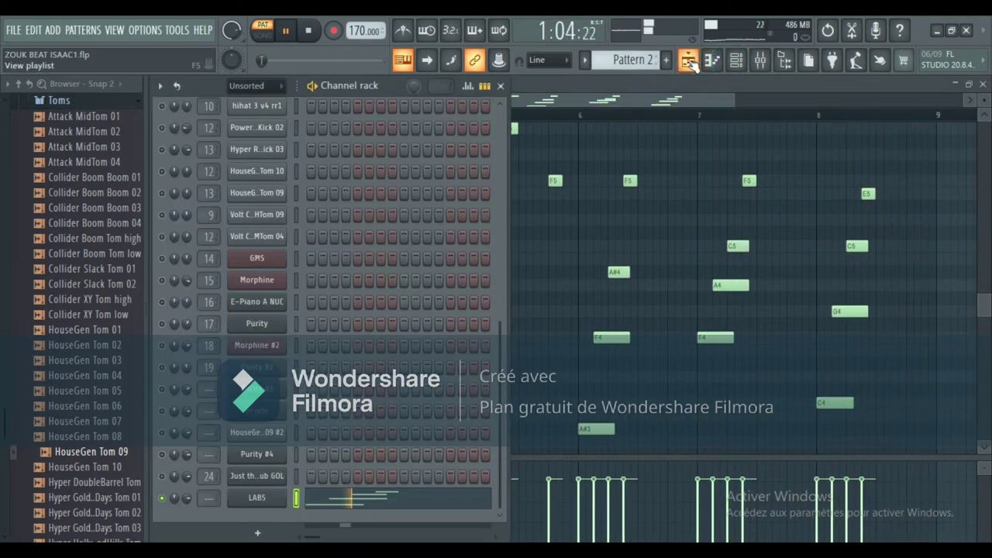
{"action": "left_click", "coordinate": [687, 60]}
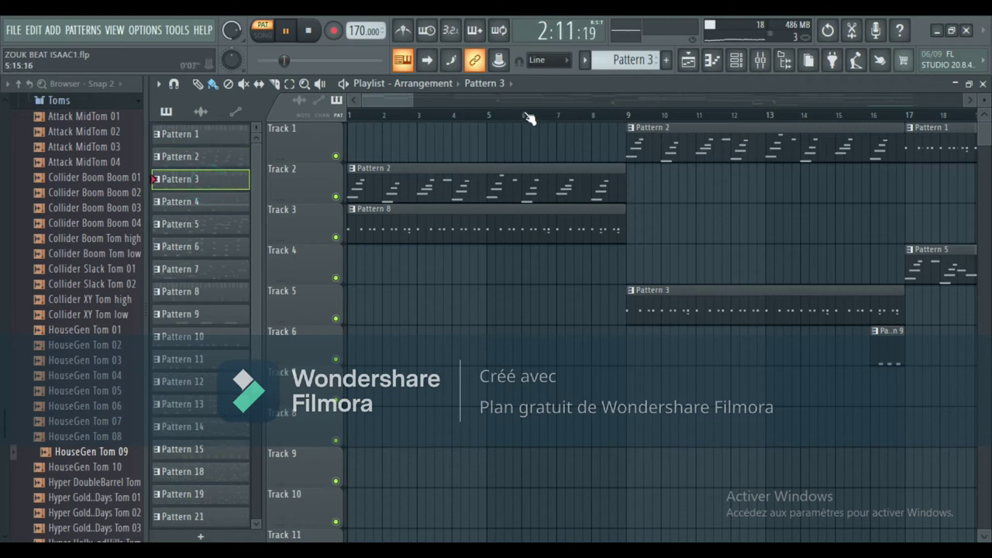
{"action": "left_click", "coordinate": [736, 62]}
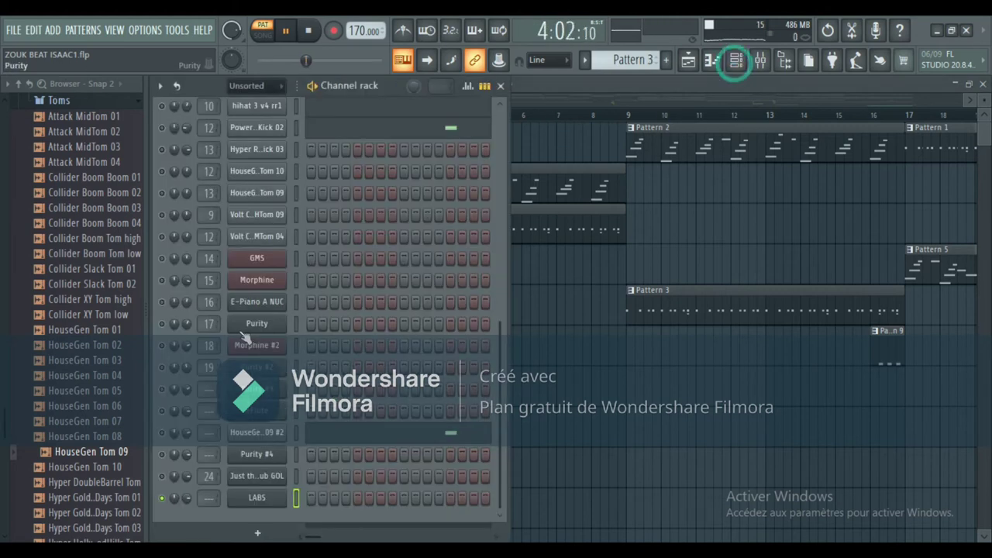
Step: Solo the HouseGen Tom 09 #2 channel of Pattern 3 and release the solo so all channels are active
{"action": "right_click", "coordinate": [162, 432]}
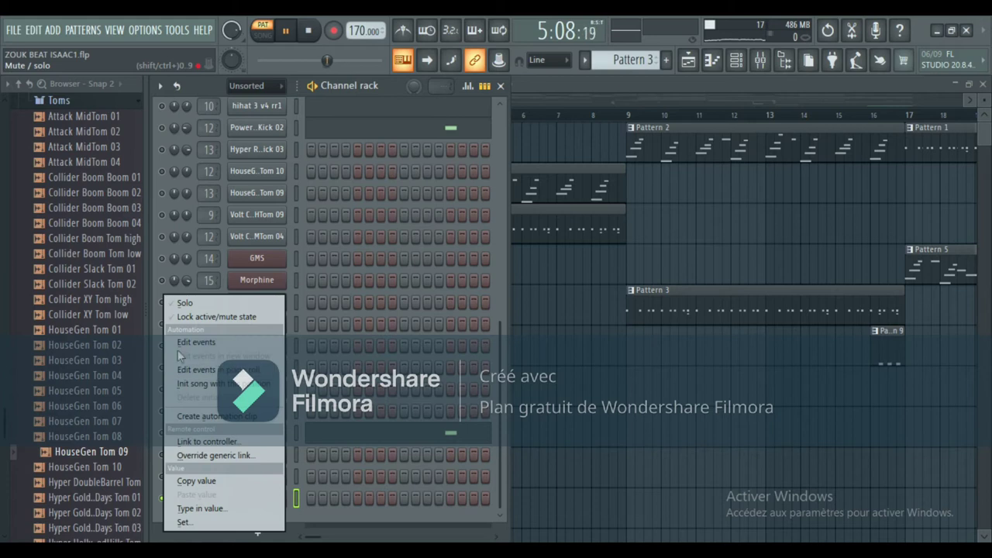
{"action": "left_click", "coordinate": [195, 303]}
{"action": "right_click", "coordinate": [166, 432]}
{"action": "left_click", "coordinate": [207, 304]}
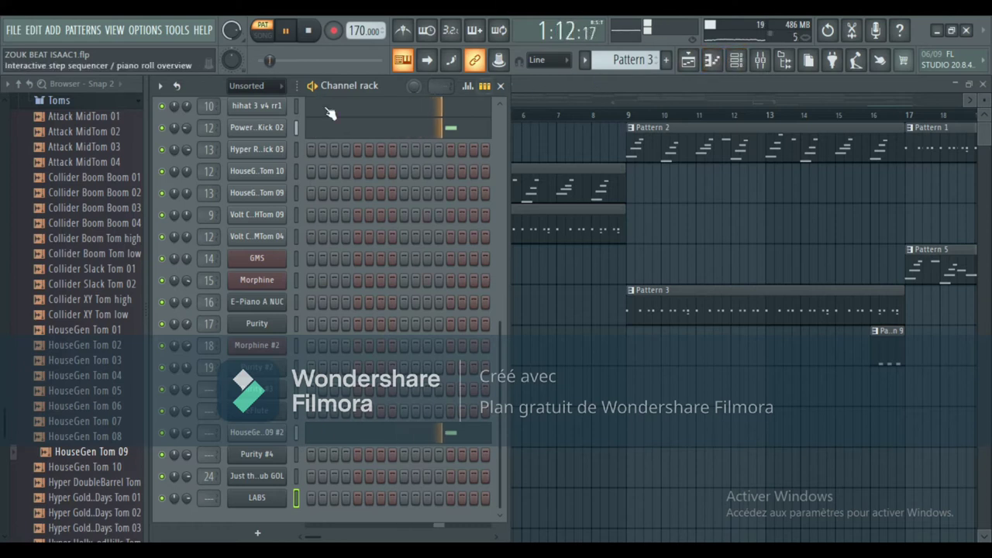
Step: Switch to Pattern 4 and show its channels in the channel rack
{"action": "left_click", "coordinate": [689, 61]}
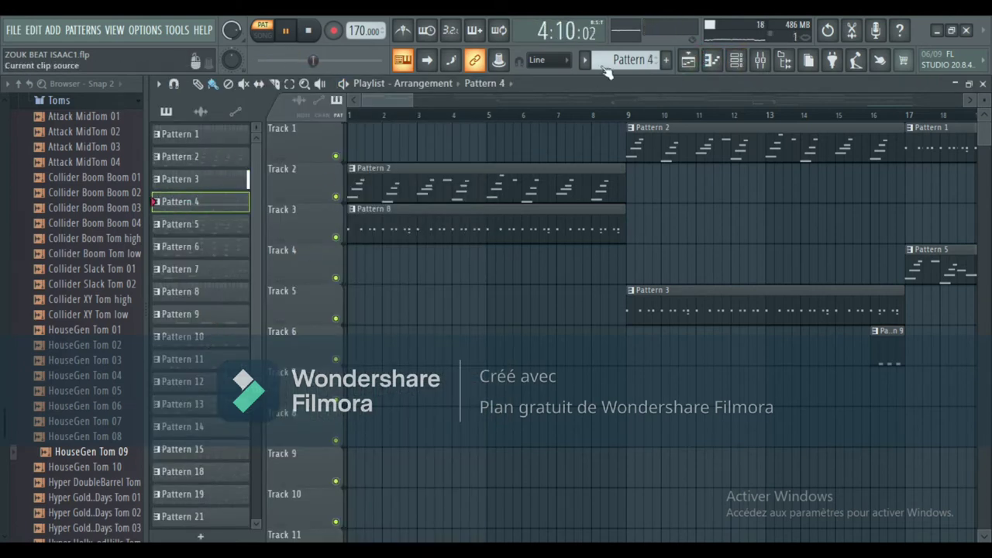
{"action": "left_click", "coordinate": [736, 61]}
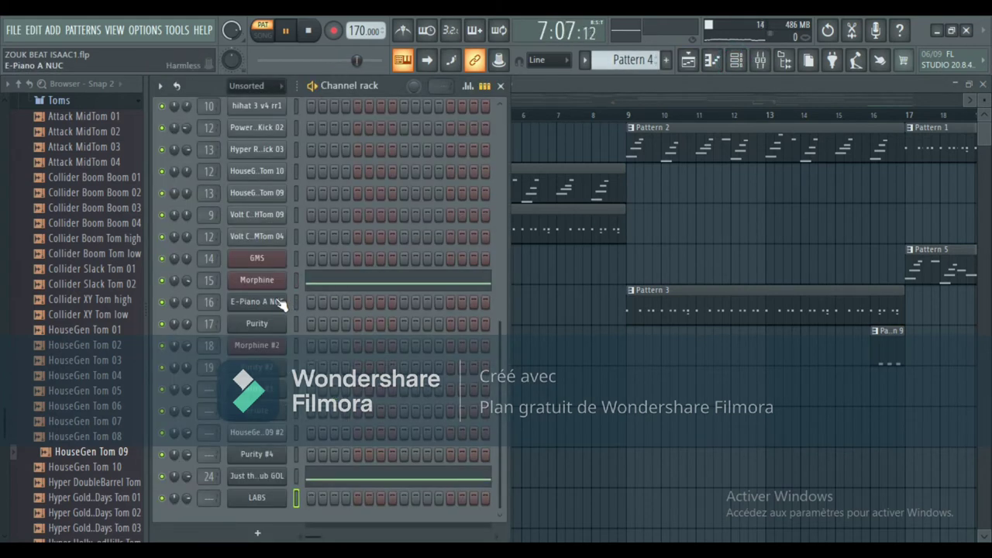
{"action": "left_click", "coordinate": [610, 89]}
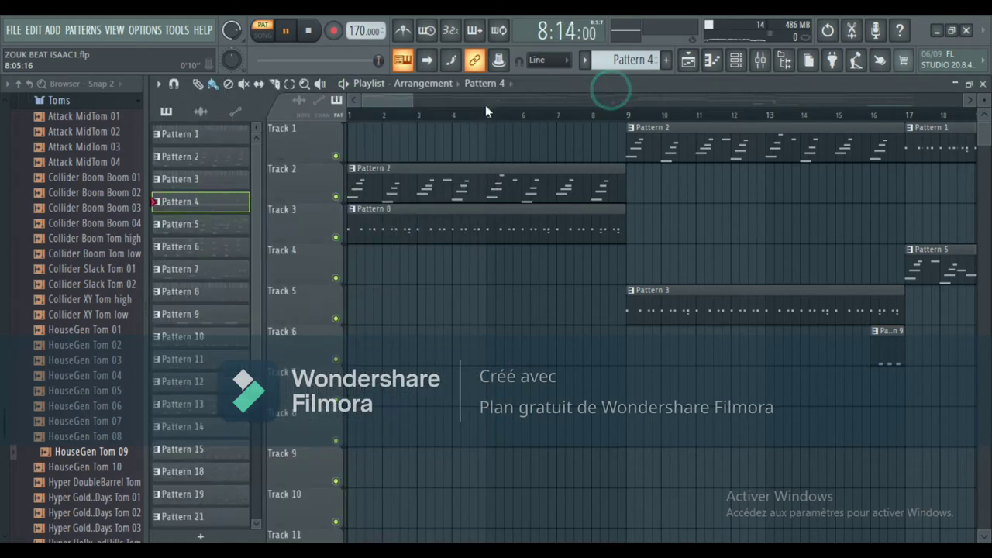
{"action": "left_click", "coordinate": [738, 62]}
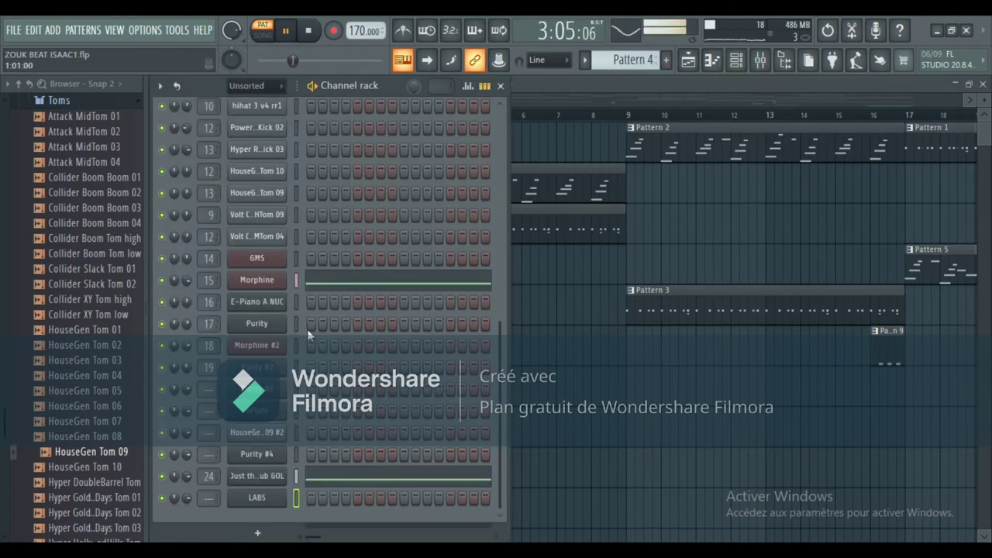
Step: Raise the slide note at bar 4 of Pattern 4 to G3 in both the Morphine and Just the Sub GOL channels
{"action": "left_click", "coordinate": [338, 287]}
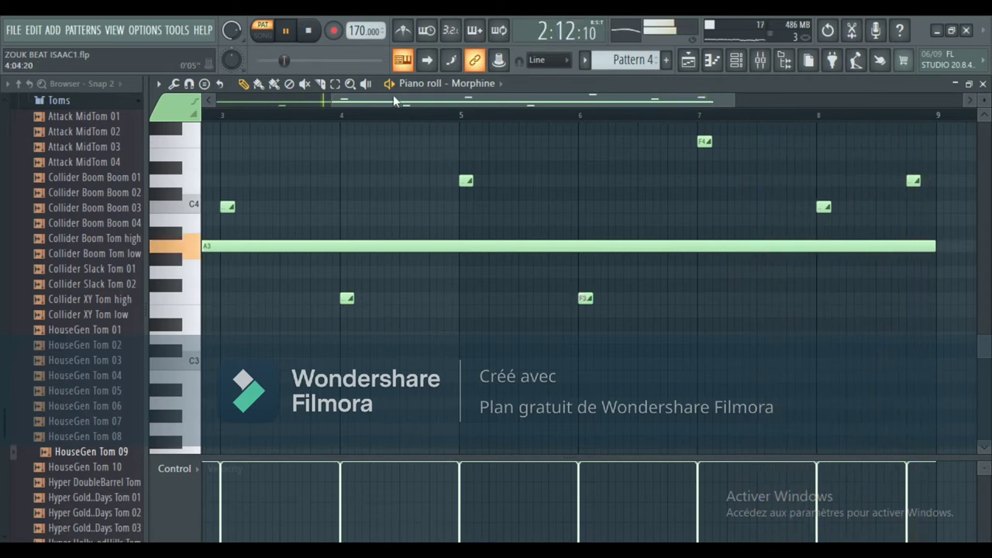
{"action": "left_click_drag", "start_coordinate": [548, 302], "coordinate": [548, 276]}
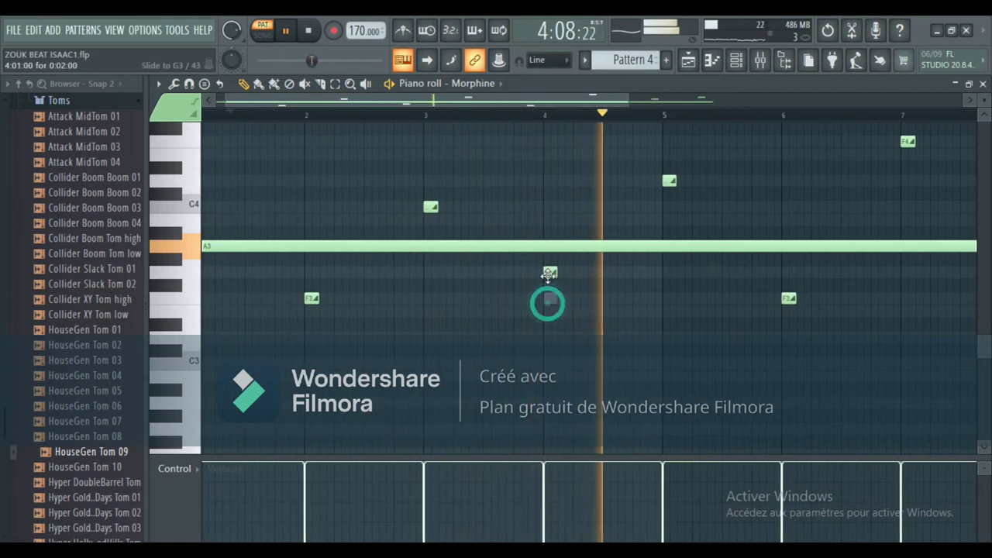
{"action": "left_click", "coordinate": [744, 62]}
{"action": "left_click", "coordinate": [371, 482]}
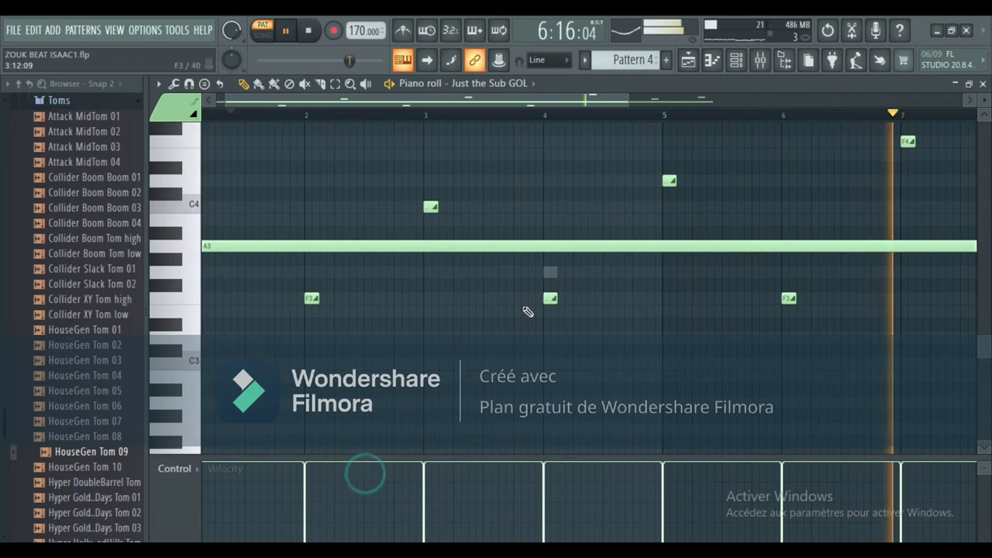
{"action": "left_click_drag", "start_coordinate": [548, 299], "coordinate": [547, 274]}
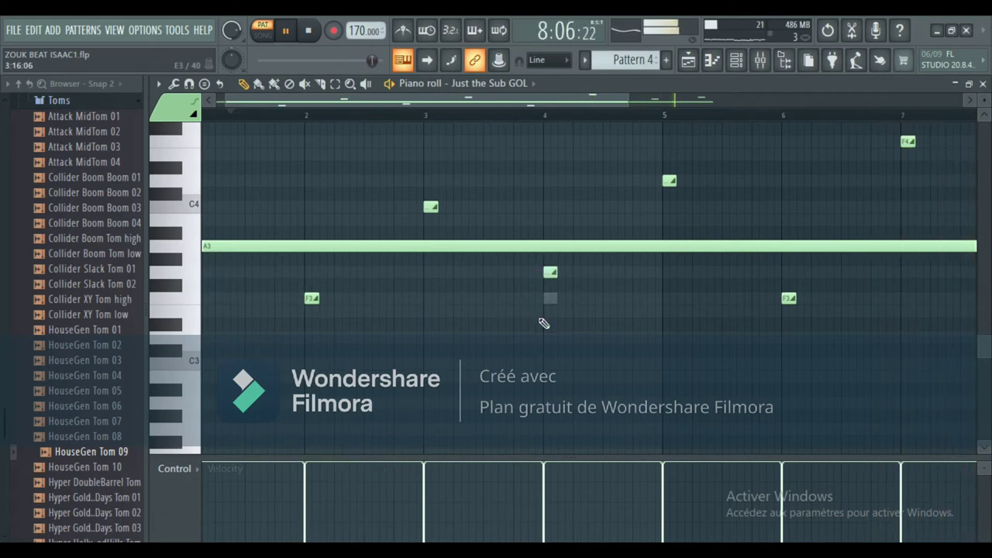
Step: Open the eFlute channel's Pattern 4 notes in the piano roll and examine them up to bar 8
{"action": "left_click", "coordinate": [738, 65]}
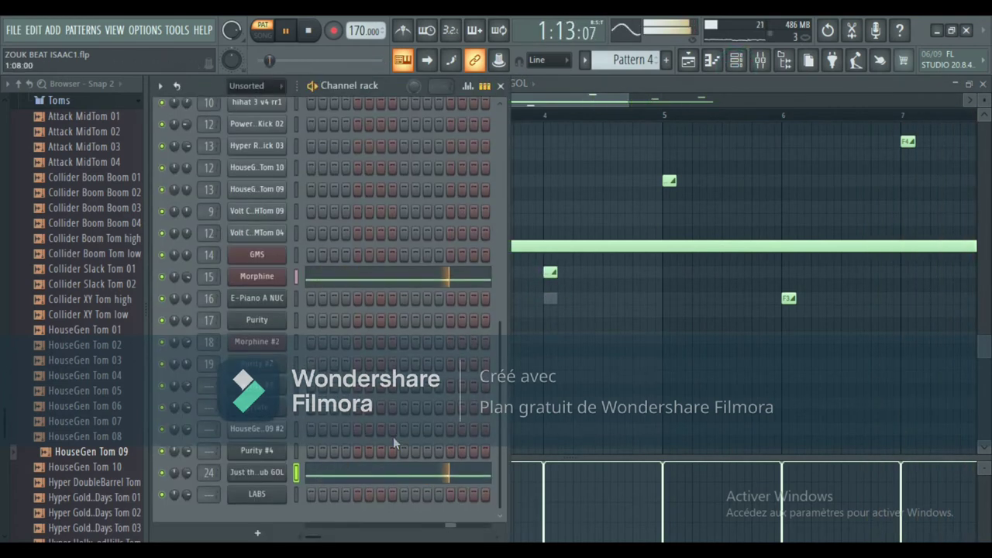
{"action": "scroll", "coordinate": [380, 375], "scroll_direction": "up", "scroll_amount": 3}
{"action": "left_click", "coordinate": [392, 258]}
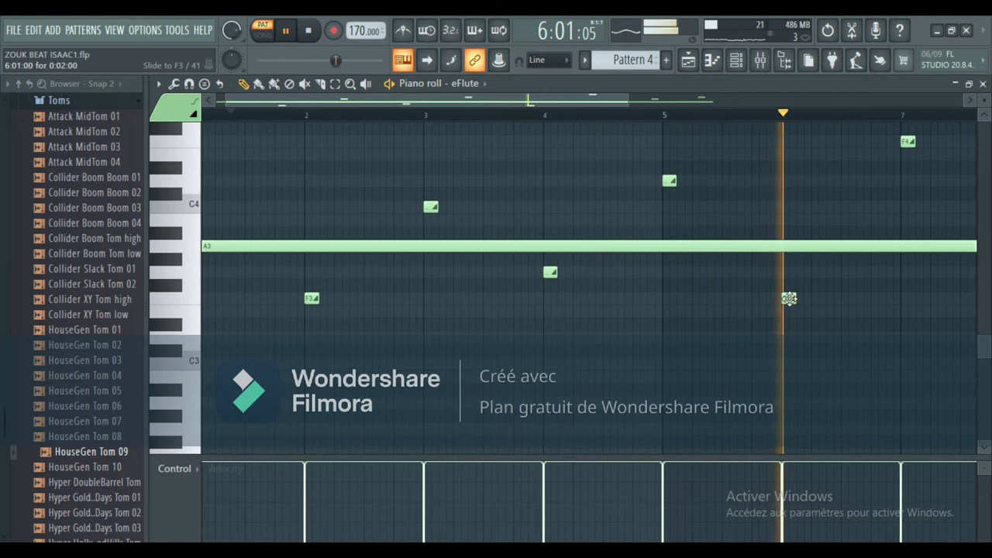
{"action": "left_click_drag", "start_coordinate": [503, 95], "coordinate": [622, 96]}
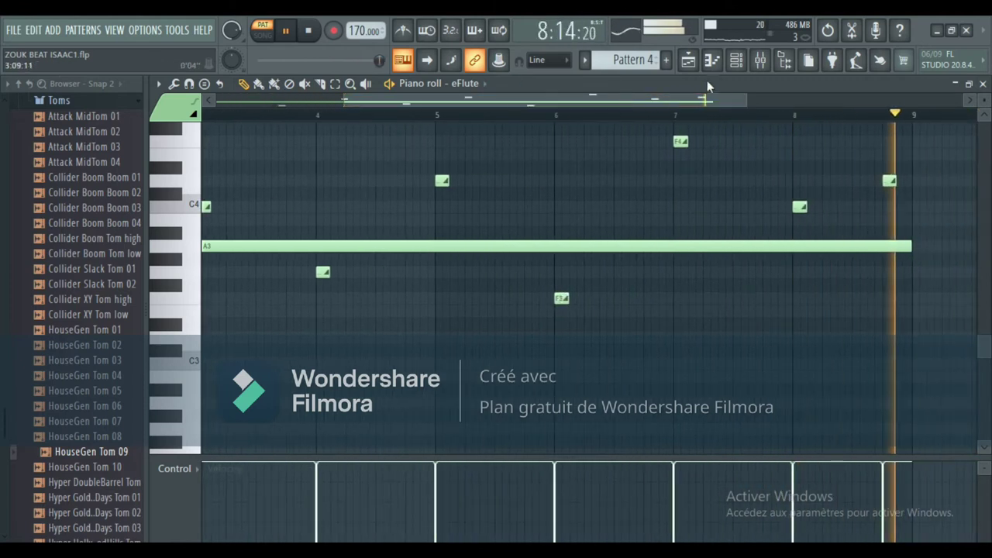
Step: Reopen the eFlute notes of Pattern 4 from the channel rack and examine all eight bars in one view
{"action": "left_click", "coordinate": [687, 61]}
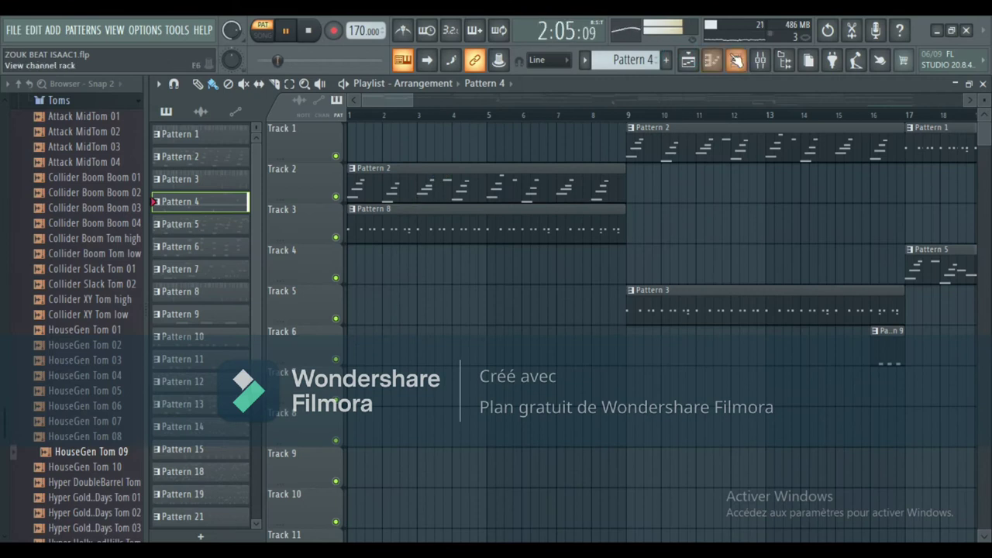
{"action": "left_click", "coordinate": [732, 58]}
{"action": "left_click", "coordinate": [367, 258]}
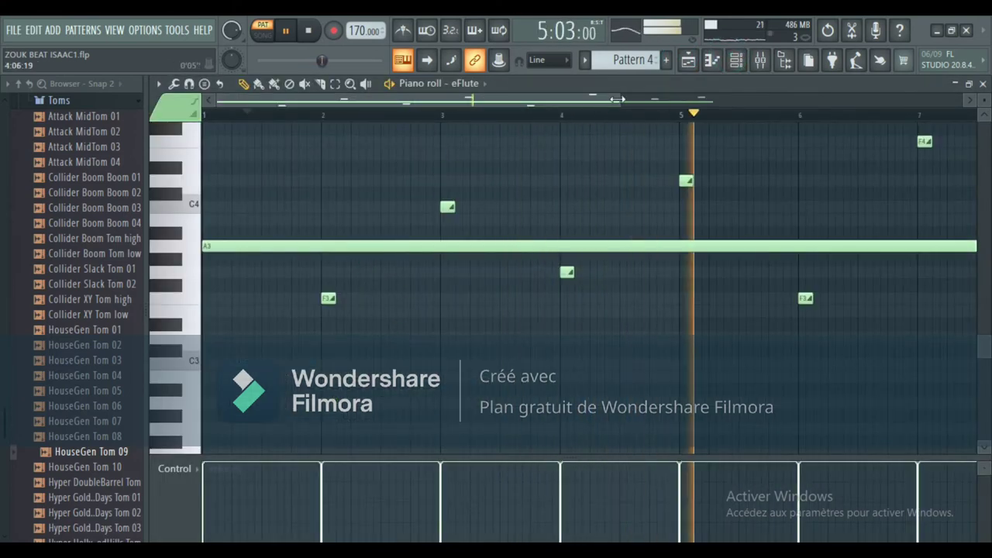
{"action": "scroll", "coordinate": [719, 208], "scroll_direction": "up", "scroll_amount": 1}
{"action": "scroll", "coordinate": [720, 209], "scroll_direction": "down", "scroll_amount": 1}
{"action": "scroll", "coordinate": [713, 207], "scroll_direction": "up", "scroll_amount": 5}
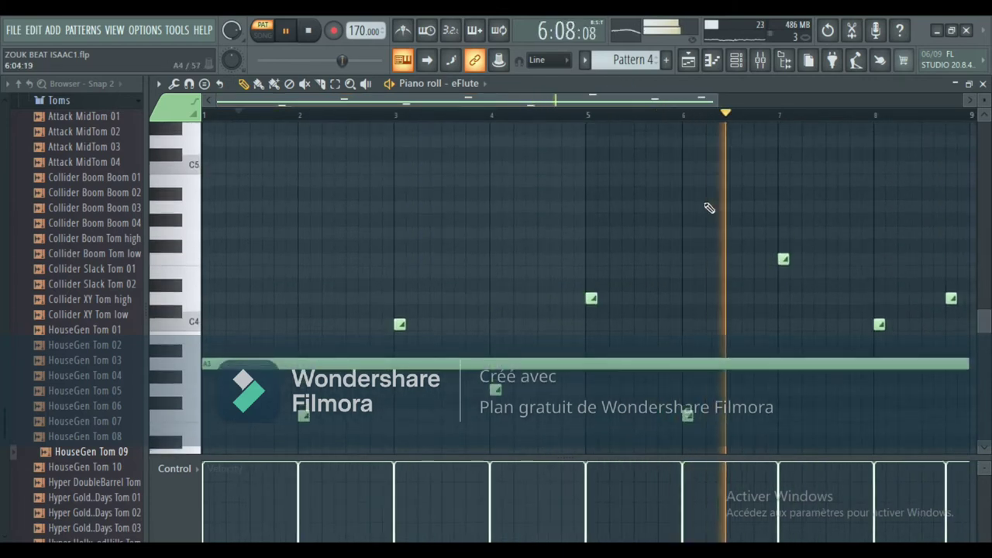
{"action": "left_click_drag", "start_coordinate": [489, 104], "coordinate": [551, 97]}
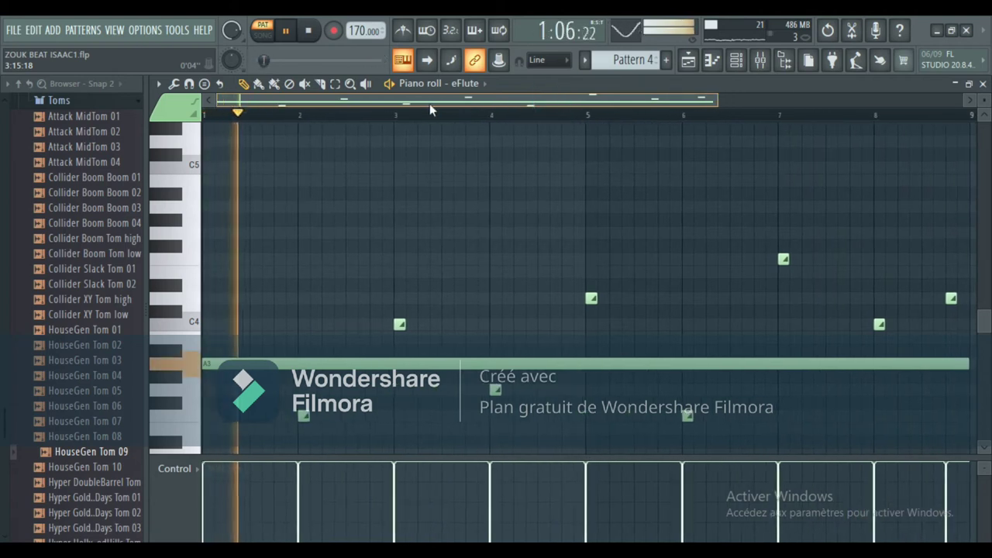
Step: Switch to Pattern 5 and show its channels in the channel rack
{"action": "left_click", "coordinate": [737, 60]}
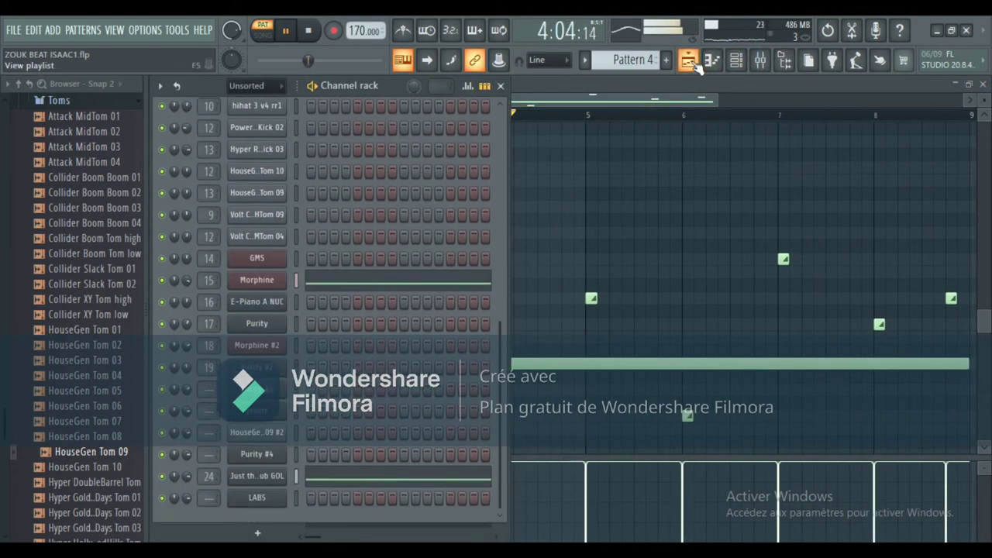
{"action": "left_click", "coordinate": [689, 61]}
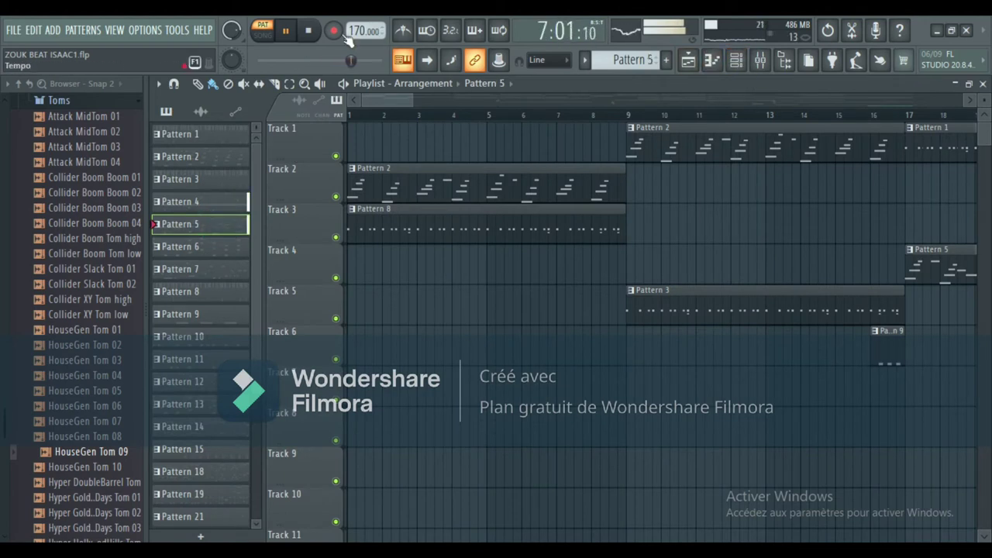
{"action": "left_click", "coordinate": [737, 65]}
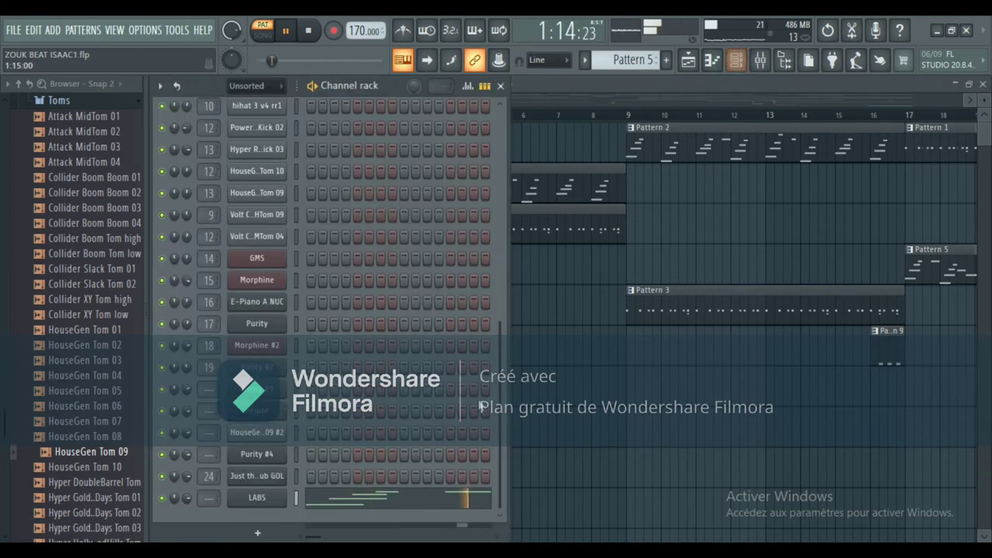
Step: Open the FL Keys channel's Pattern 5 notes in the piano roll and examine all eight bars
{"action": "scroll", "coordinate": [349, 488], "scroll_direction": "up", "scroll_amount": 4}
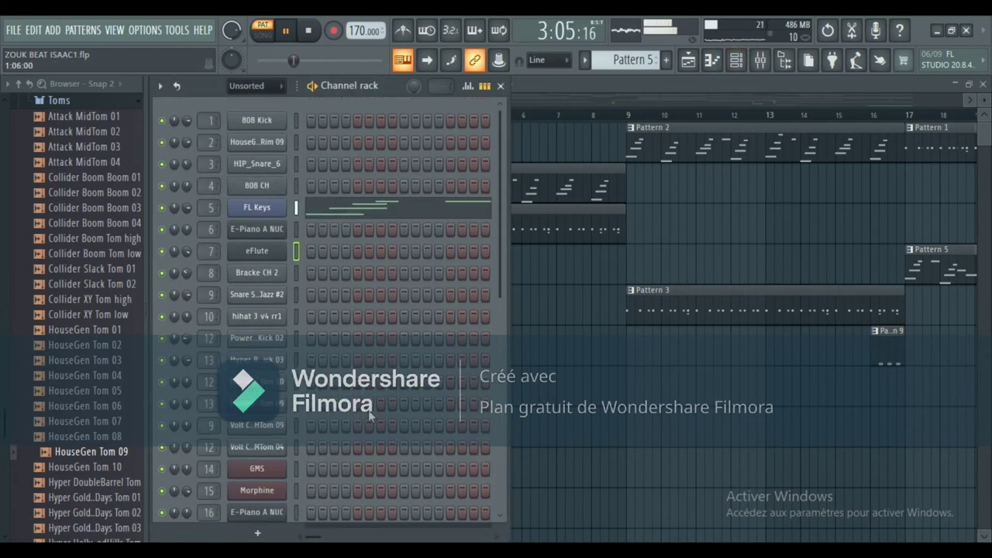
{"action": "left_click", "coordinate": [366, 217]}
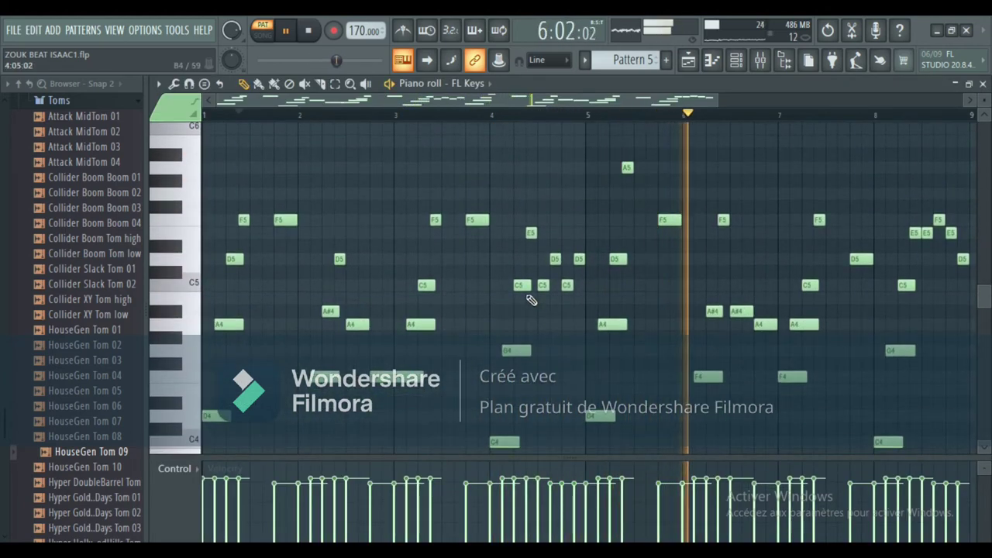
{"action": "scroll", "coordinate": [605, 271], "scroll_direction": "down", "scroll_amount": 1}
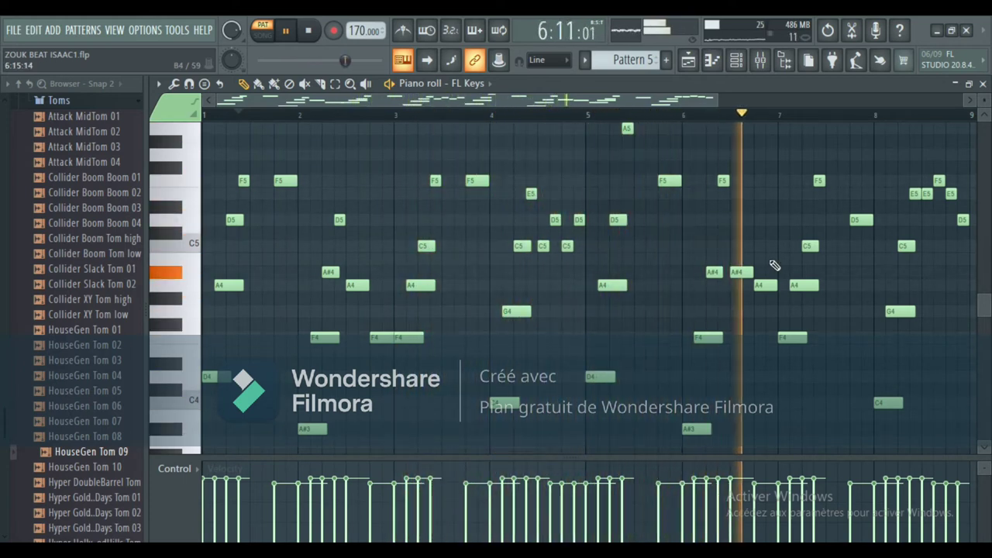
{"action": "scroll", "coordinate": [773, 266], "scroll_direction": "down", "scroll_amount": 3}
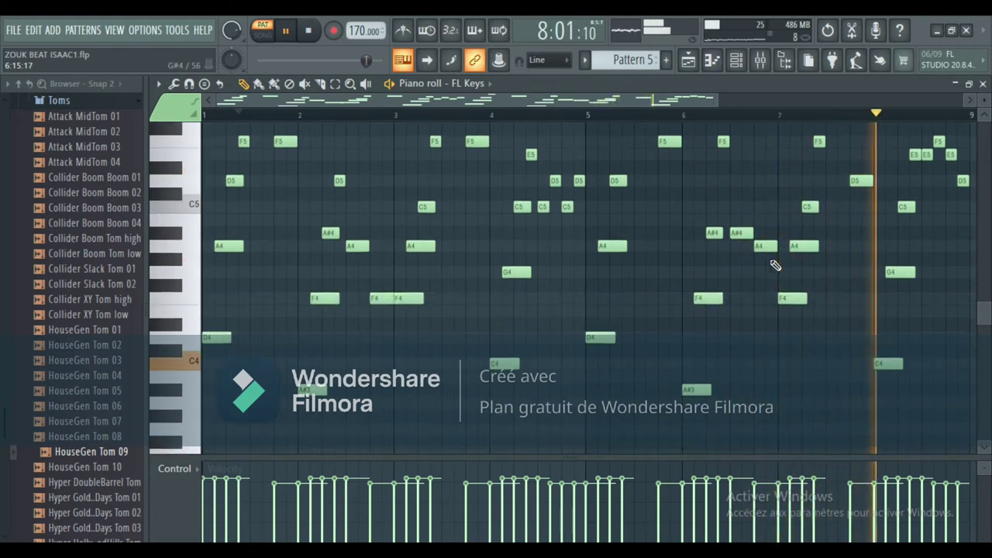
Step: Find the LABS channel in Pattern 5 and open its notes in the piano roll
{"action": "left_click", "coordinate": [737, 61]}
{"action": "scroll", "coordinate": [431, 341], "scroll_direction": "down", "scroll_amount": 3}
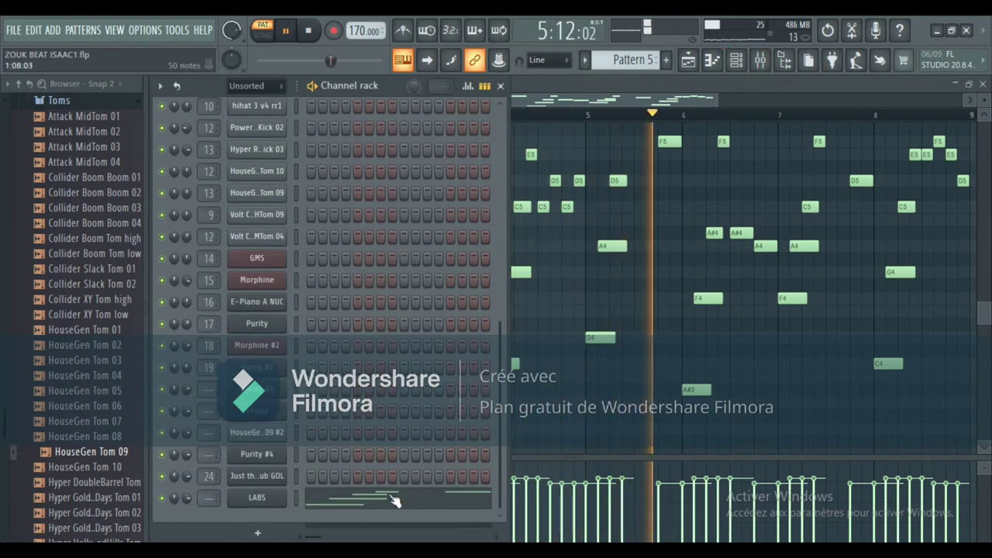
{"action": "key", "text": "F6"}
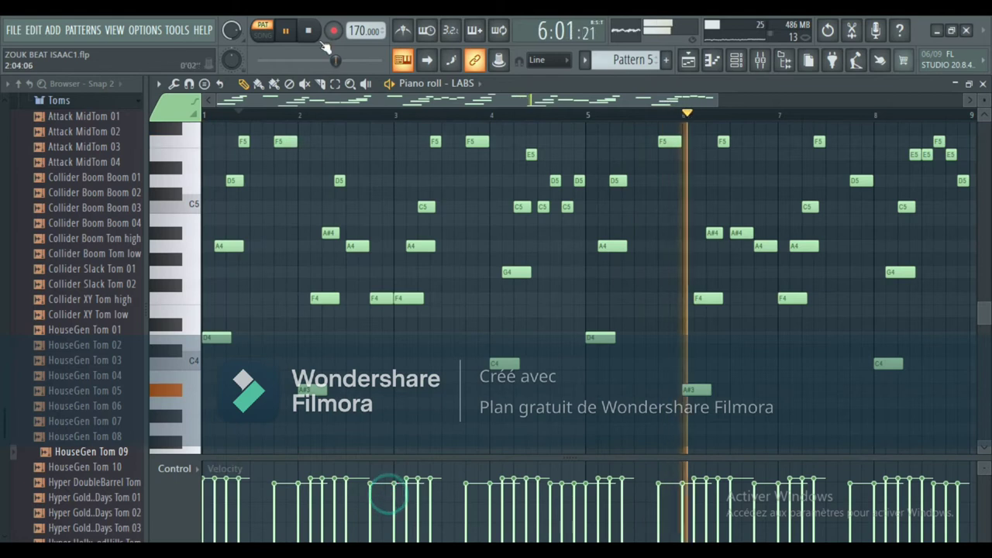
Step: Solo the LABS channel in the channel rack to listen to its Pattern 5 part alone
{"action": "left_click", "coordinate": [737, 61]}
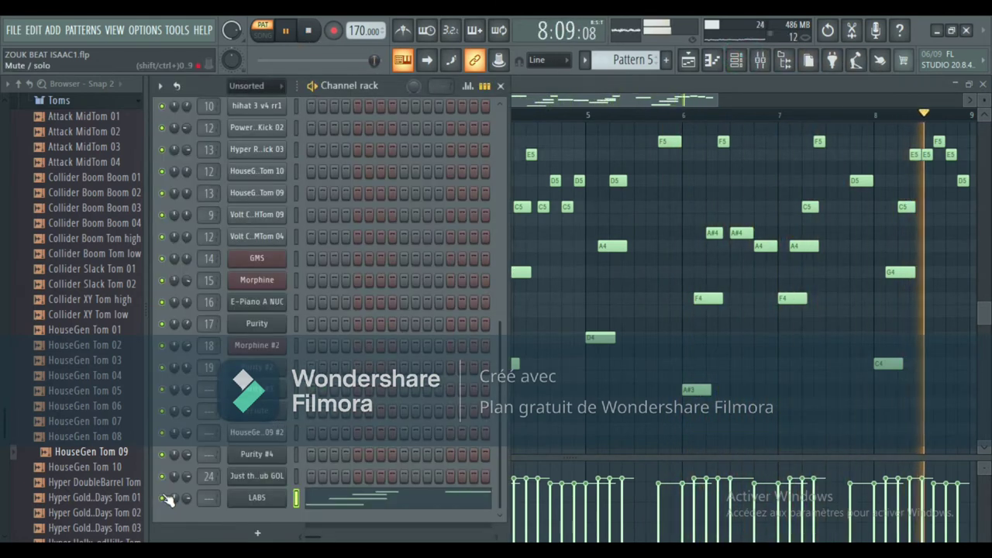
{"action": "right_click", "coordinate": [168, 498]}
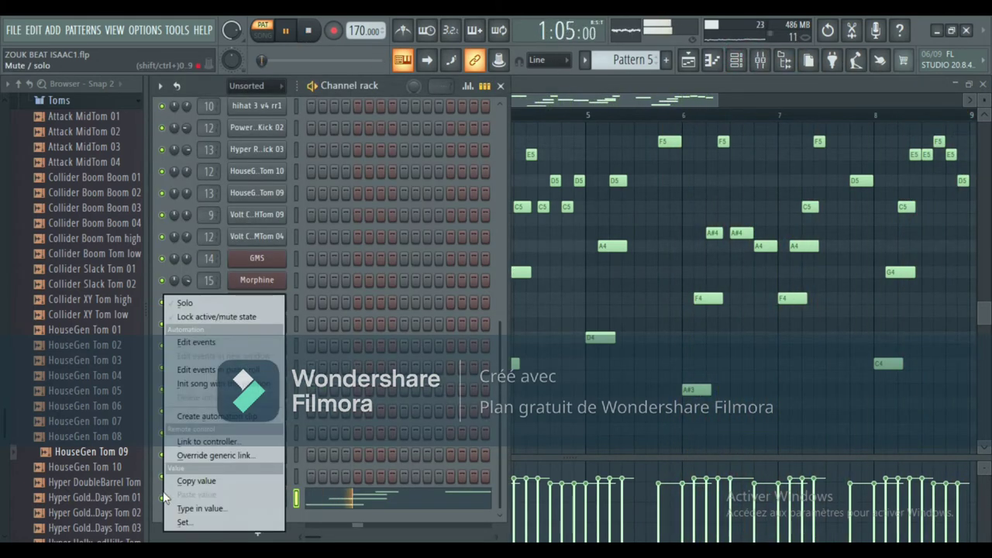
{"action": "left_click", "coordinate": [222, 307]}
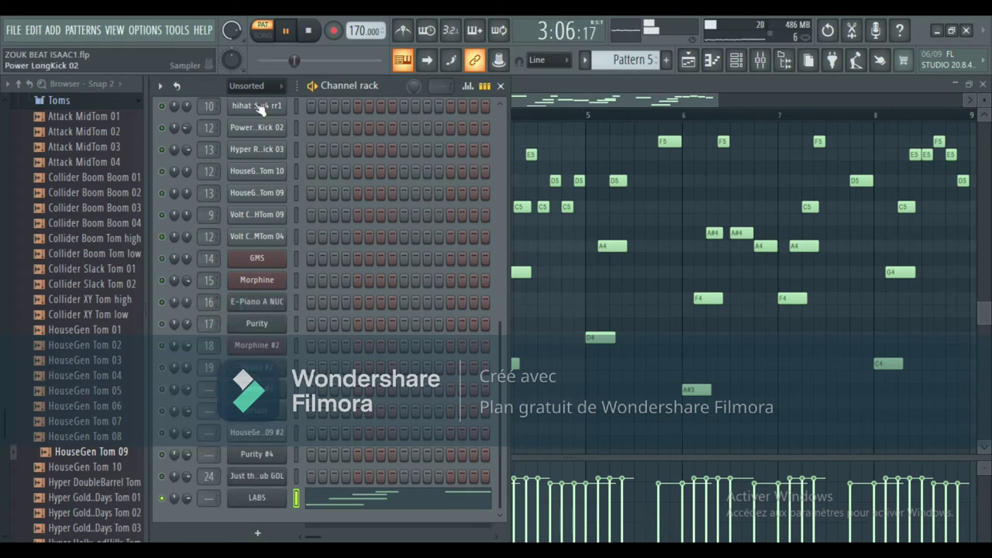
{"action": "left_click", "coordinate": [288, 33]}
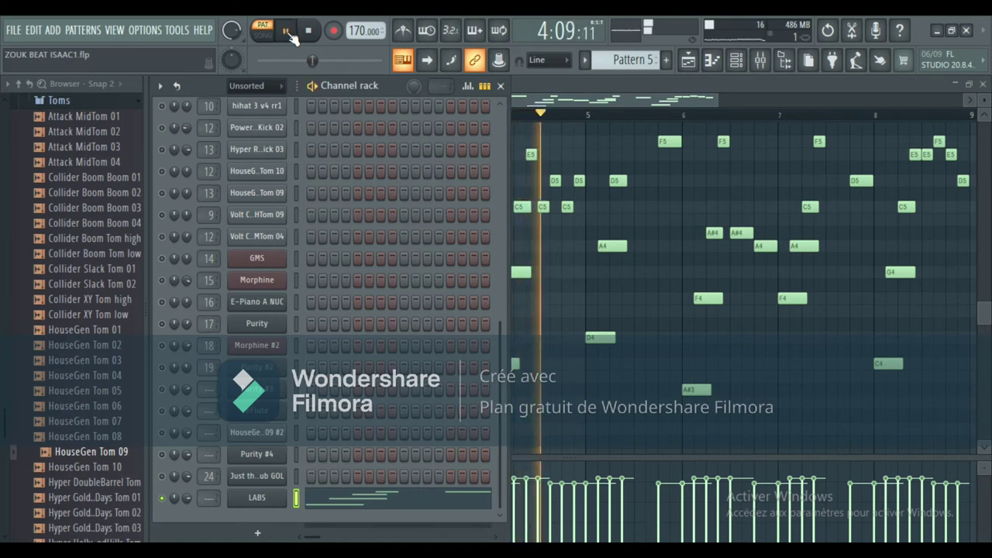
Step: Examine the LABS notes of Pattern 5 in the piano roll from bar 1 through bar 8
{"action": "left_click", "coordinate": [550, 99]}
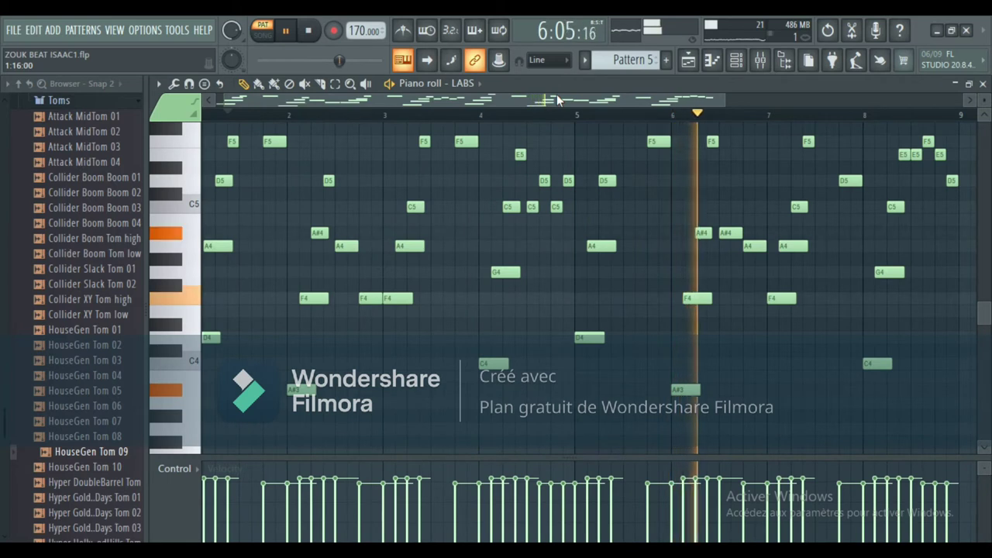
{"action": "left_click_drag", "start_coordinate": [556, 94], "coordinate": [665, 101]}
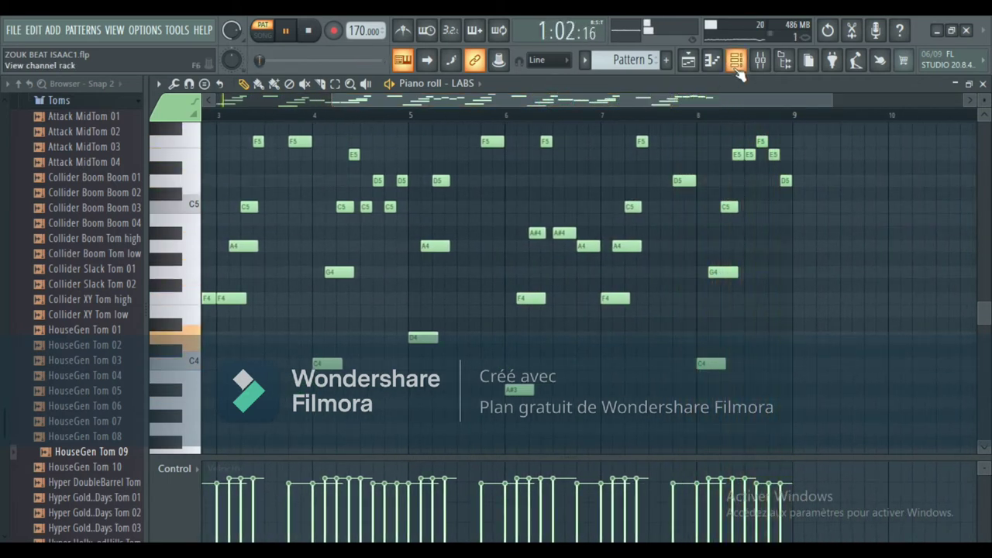
{"action": "left_click_drag", "start_coordinate": [656, 98], "coordinate": [500, 96]}
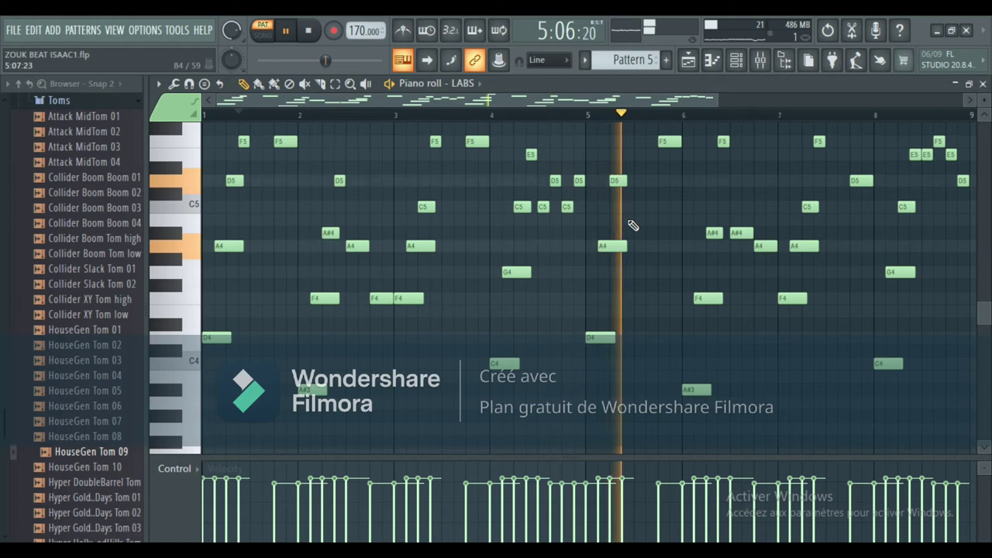
{"action": "scroll", "coordinate": [709, 247], "scroll_direction": "up", "scroll_amount": 1}
{"action": "scroll", "coordinate": [716, 259], "scroll_direction": "up", "scroll_amount": 1}
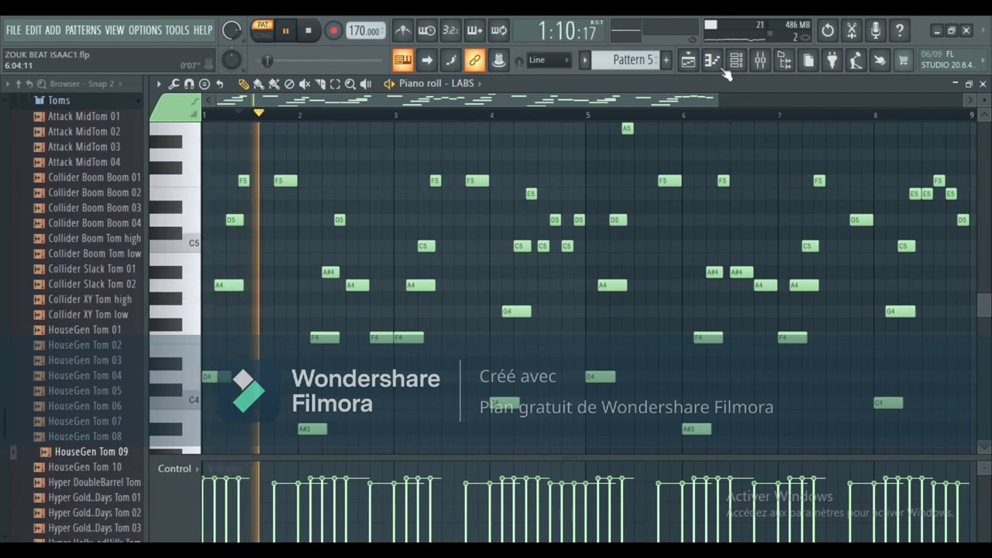
Step: Switch to Pattern 6 and turn off the LABS solo in the channel rack so all channels are active
{"action": "left_click", "coordinate": [688, 59]}
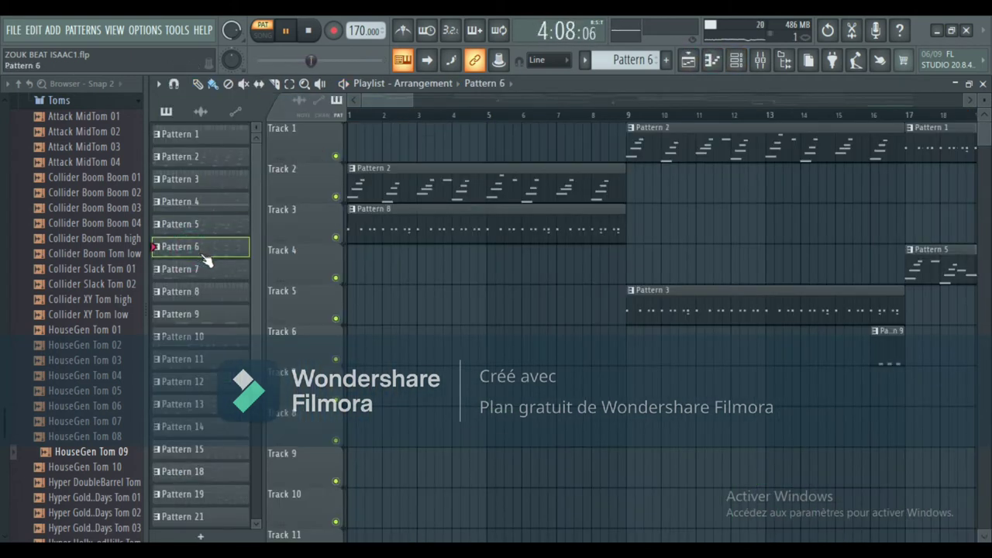
{"action": "left_click", "coordinate": [736, 62]}
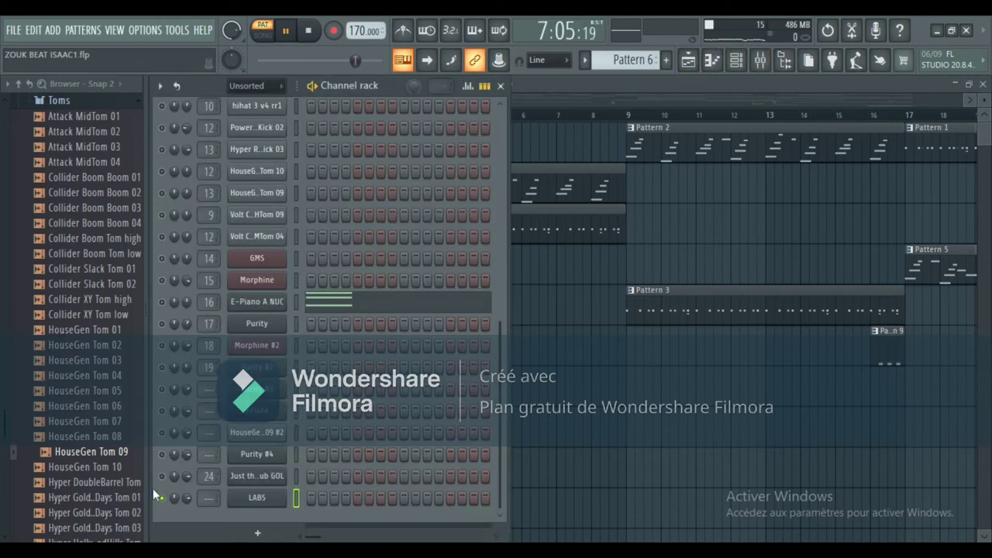
{"action": "right_click", "coordinate": [166, 502]}
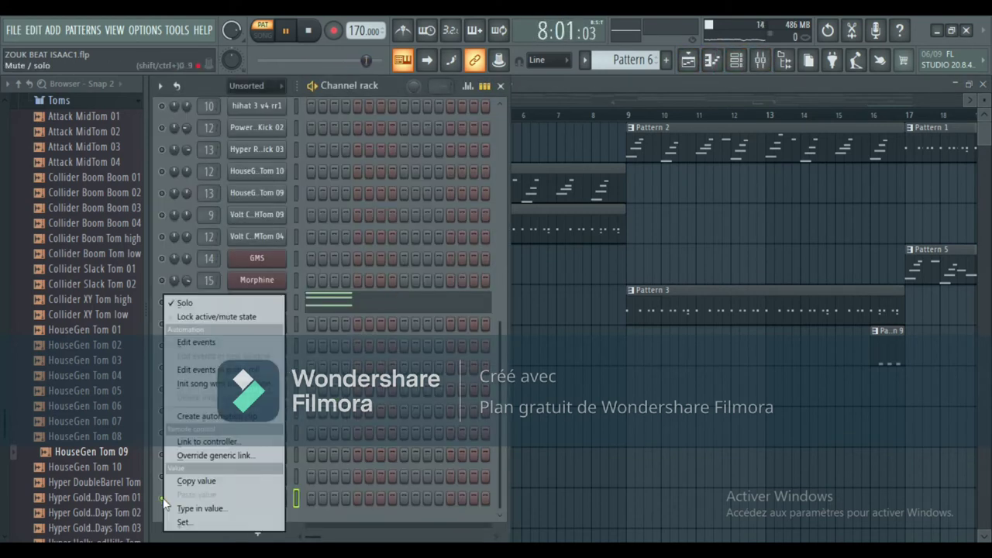
{"action": "left_click", "coordinate": [206, 302]}
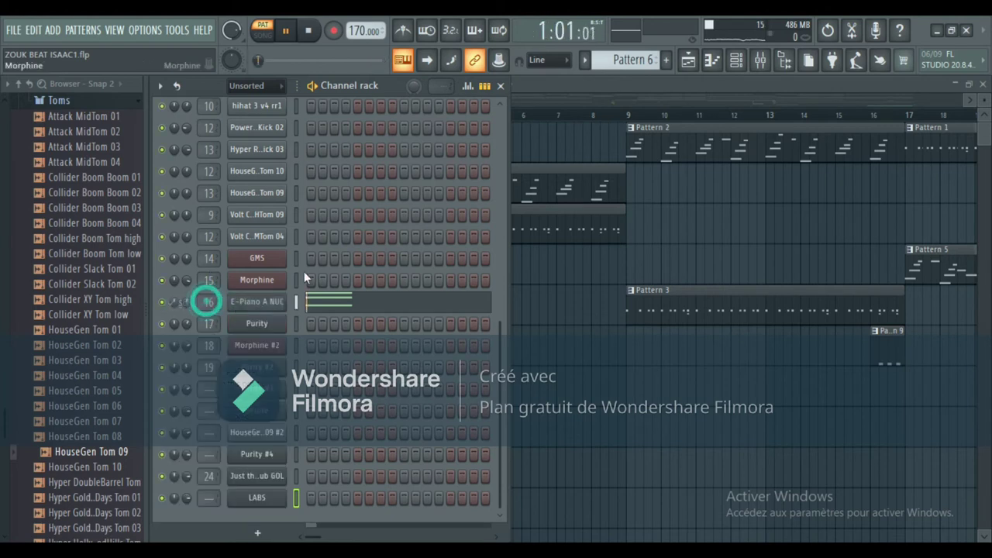
Step: Open the Pattern 6 notes of the E-Piano A NUC channel on mixer track 16 in the piano roll and examine its chords
{"action": "left_click", "coordinate": [565, 98]}
{"action": "left_click", "coordinate": [735, 61]}
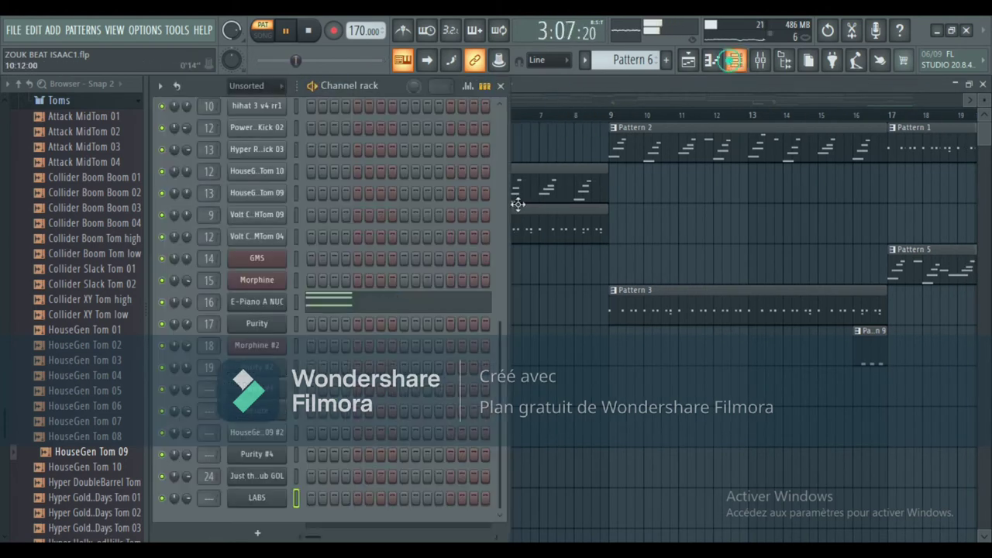
{"action": "left_click", "coordinate": [369, 305]}
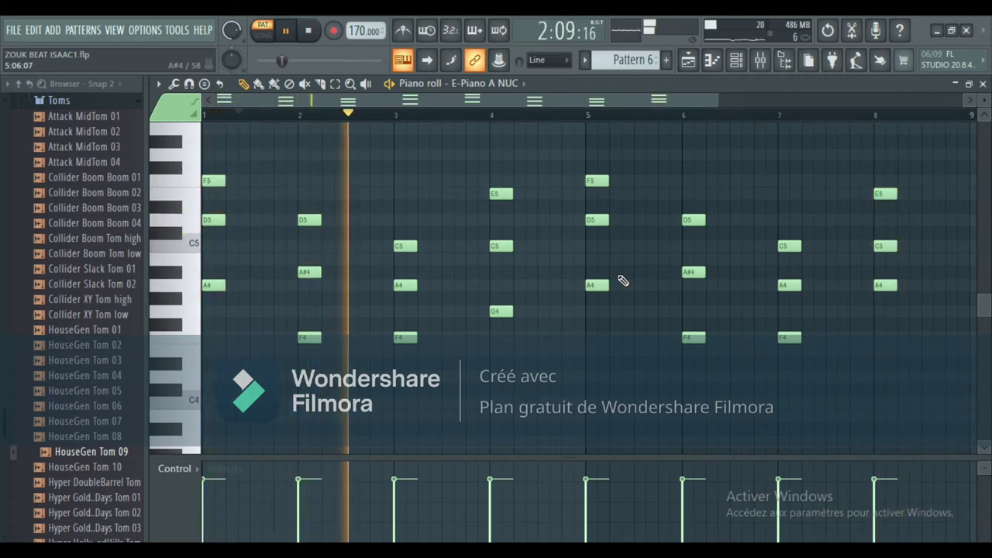
Step: Switch to Pattern 7 and show its channels in the channel rack, starting from the 808 Kick
{"action": "left_click", "coordinate": [748, 62]}
{"action": "left_click", "coordinate": [689, 61]}
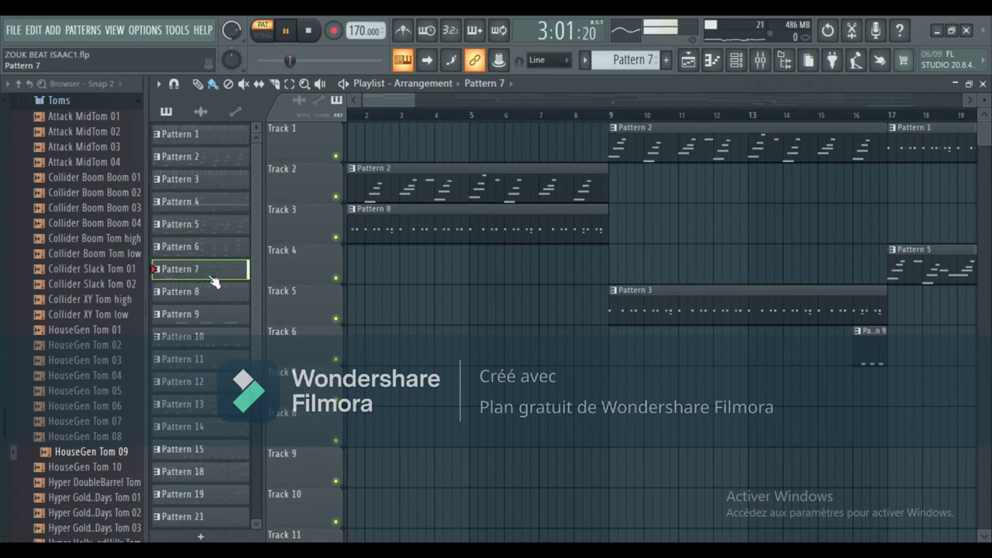
{"action": "left_click", "coordinate": [736, 63]}
{"action": "scroll", "coordinate": [443, 325], "scroll_direction": "up", "scroll_amount": 5}
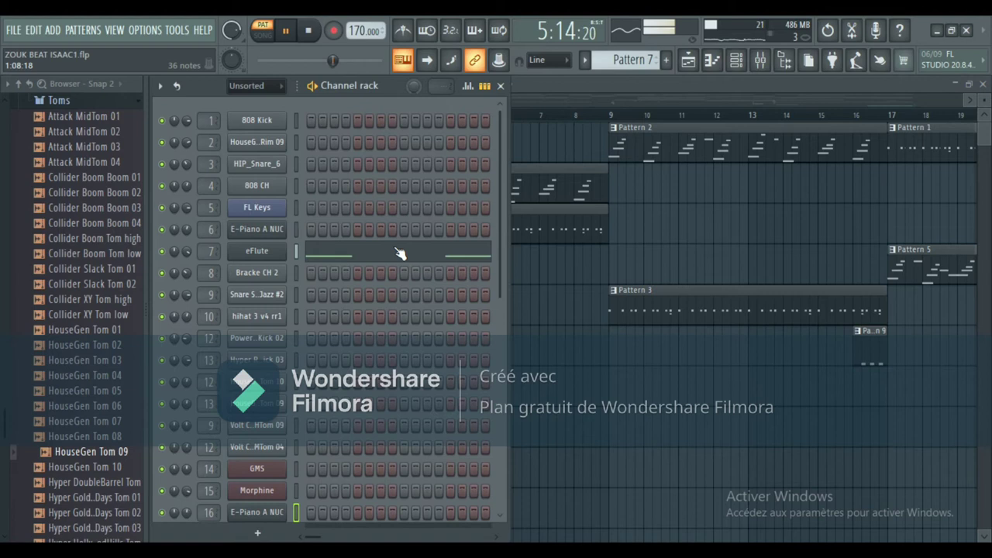
Step: Open the eFlute channel's Pattern 7 notes in the piano roll, examine all eight bars, and return to the channel rack
{"action": "left_click", "coordinate": [397, 253]}
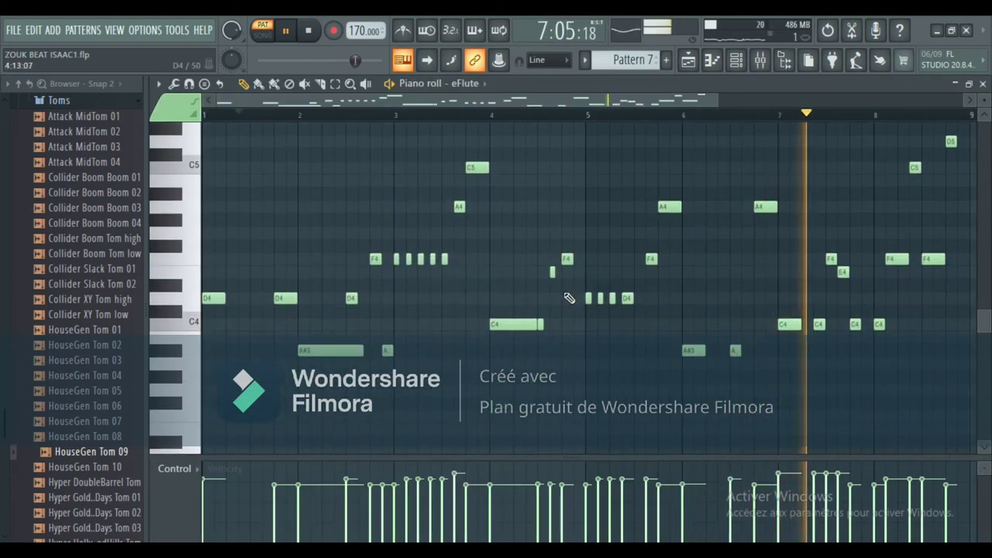
{"action": "scroll", "coordinate": [574, 291], "scroll_direction": "up", "scroll_amount": 3}
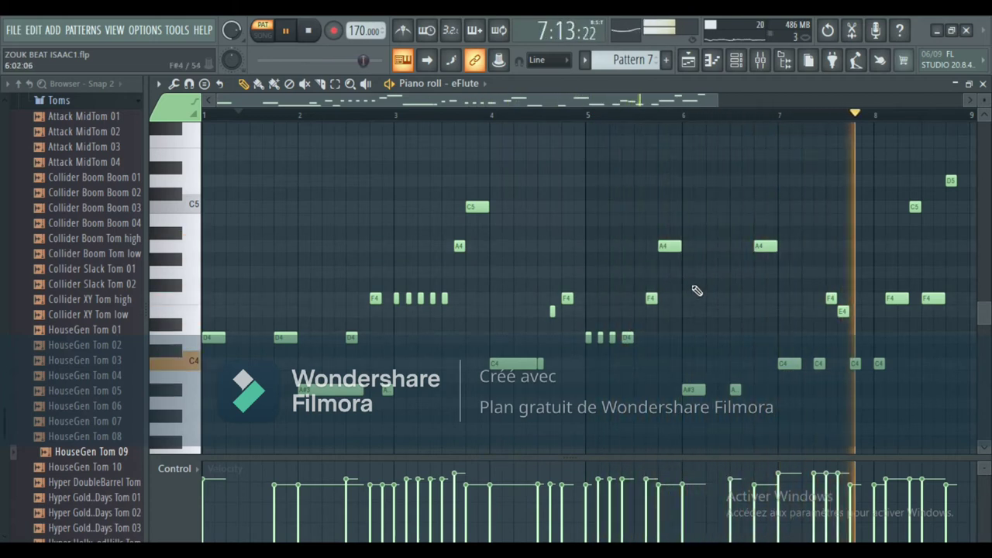
{"action": "left_click", "coordinate": [736, 59]}
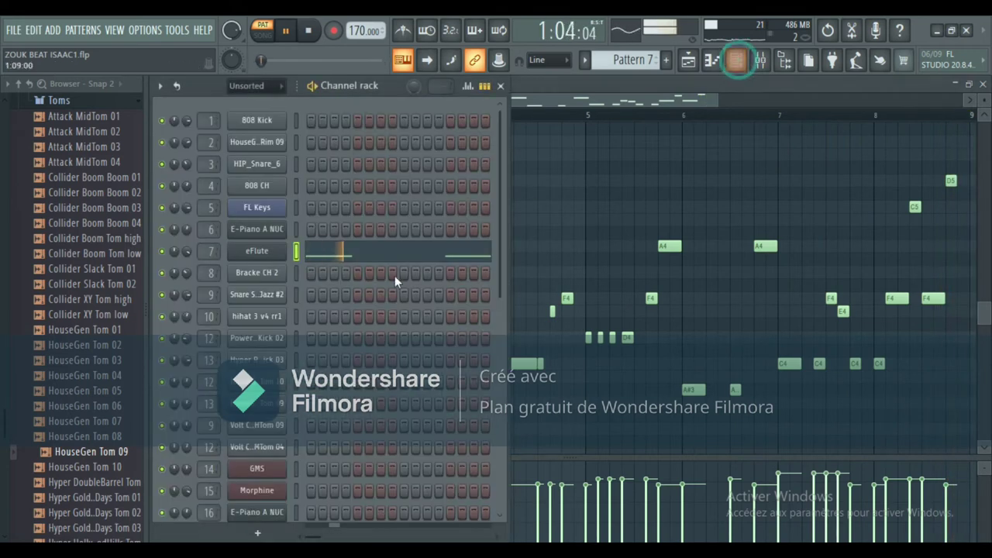
Step: Switch to Pattern 9 and examine its 808 Kick notes in the piano roll
{"action": "left_click", "coordinate": [688, 59]}
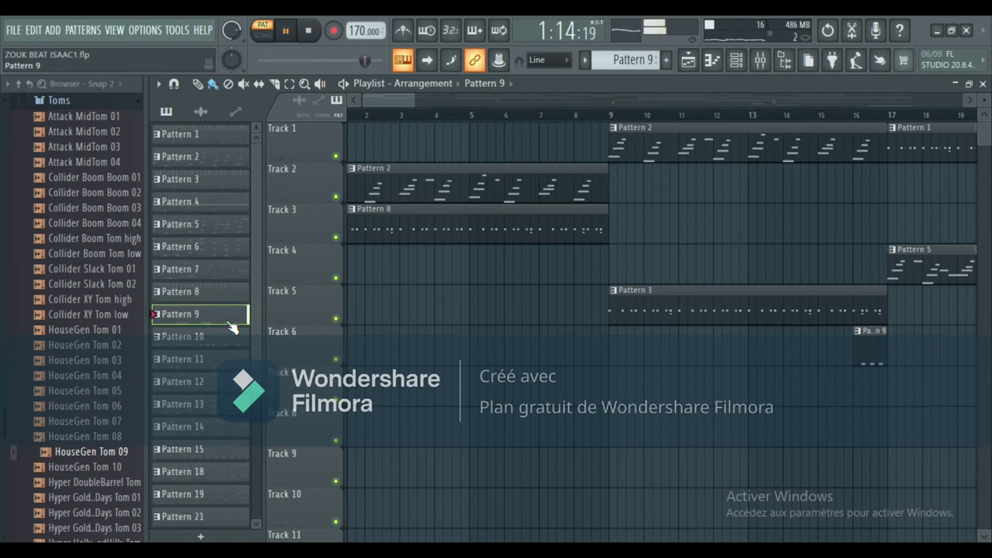
{"action": "left_click", "coordinate": [713, 62]}
{"action": "left_click", "coordinate": [384, 124]}
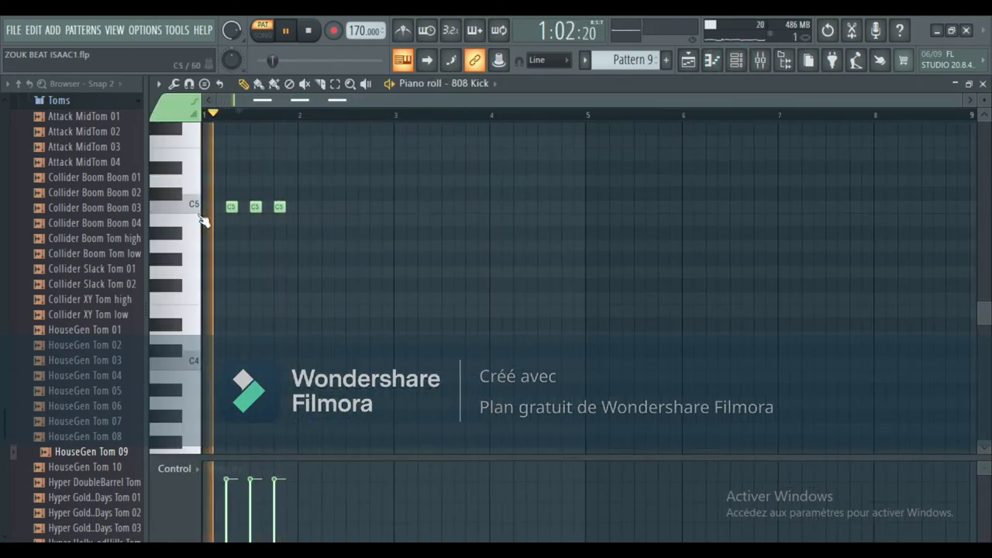
Step: Show the tom step sequences of Pattern 10 and Pattern 11 in the channel rack
{"action": "left_click", "coordinate": [688, 62]}
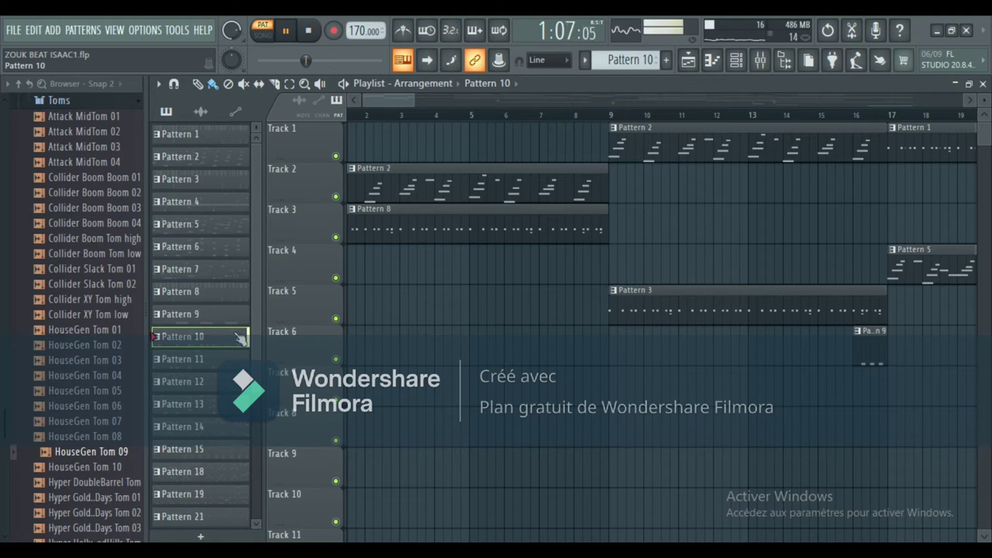
{"action": "left_click", "coordinate": [738, 66]}
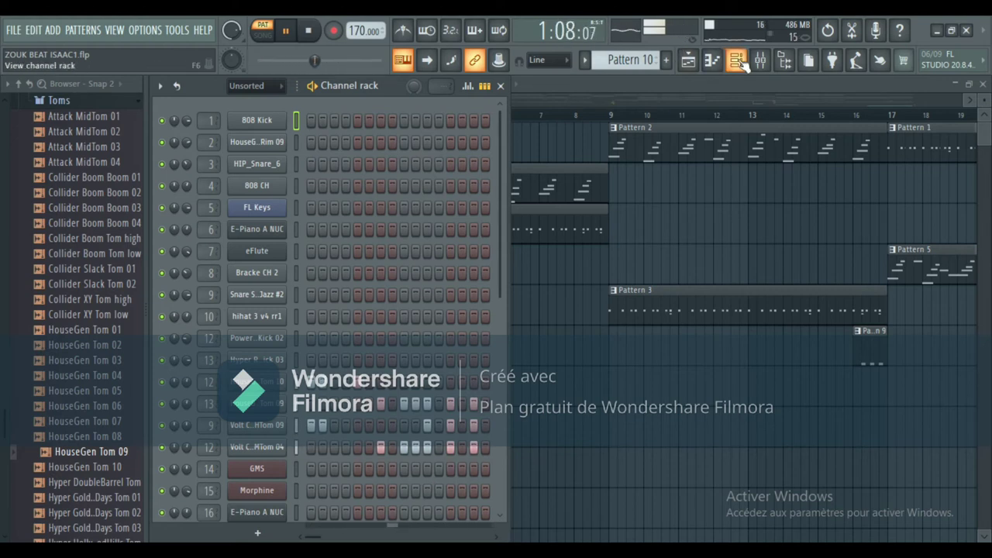
{"action": "left_click", "coordinate": [738, 60]}
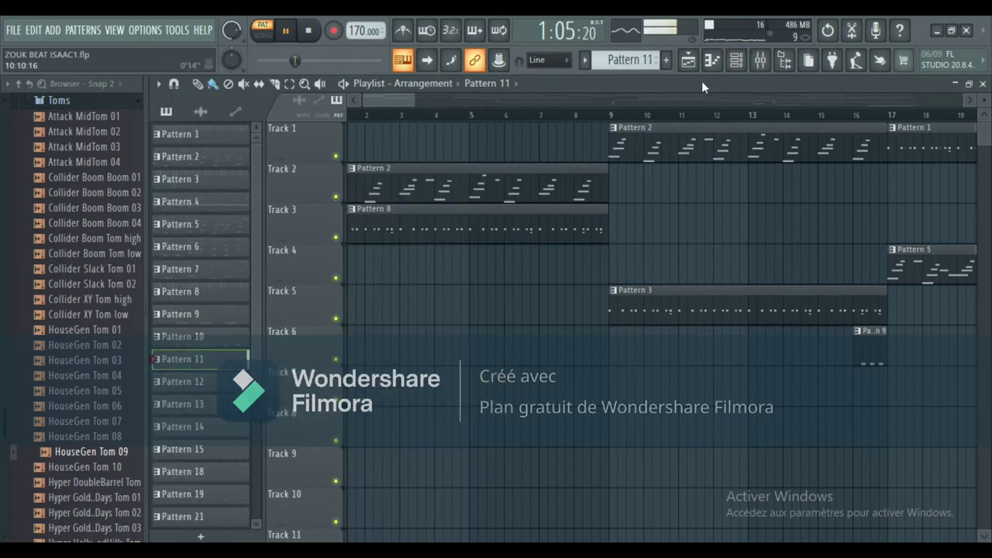
{"action": "left_click", "coordinate": [738, 62]}
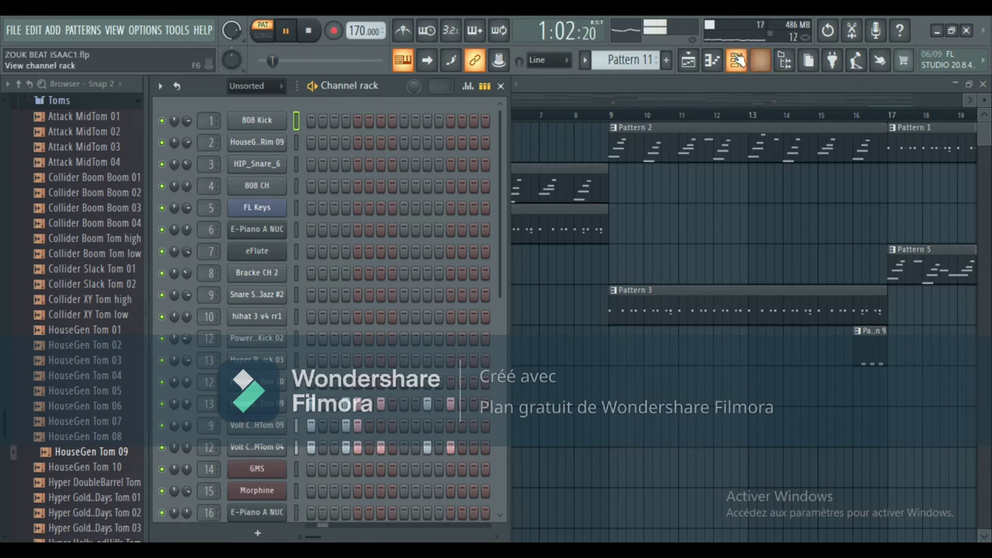
{"action": "left_click", "coordinate": [736, 61]}
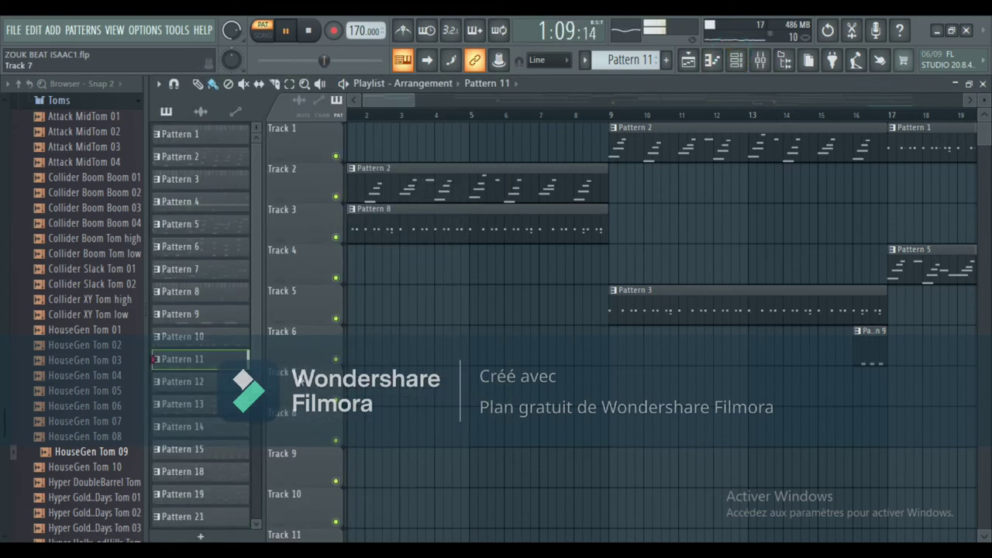
Step: Show the channels of Pattern 12 and open its GMS notes in the piano roll
{"action": "left_click", "coordinate": [737, 65]}
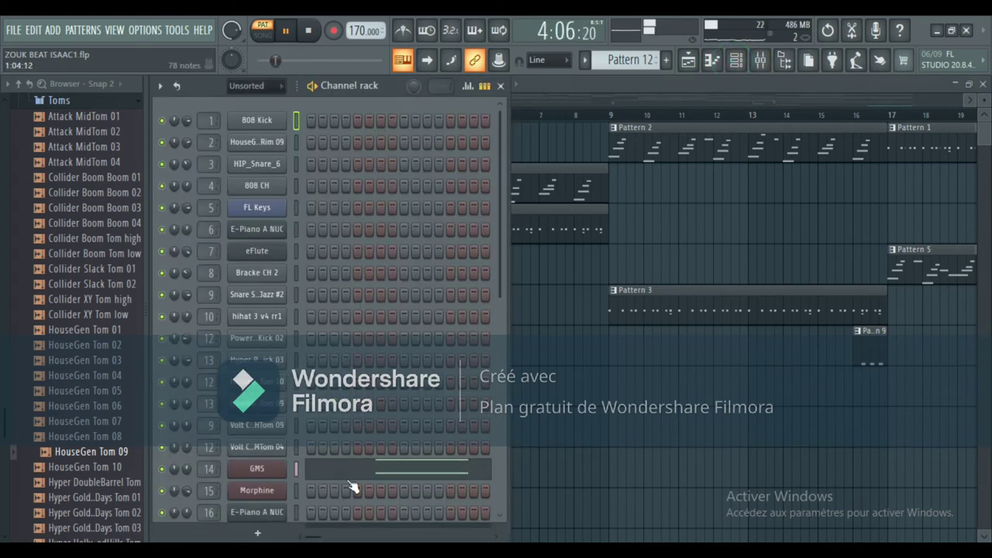
{"action": "scroll", "coordinate": [348, 469], "scroll_direction": "down", "scroll_amount": 5}
{"action": "scroll", "coordinate": [353, 434], "scroll_direction": "up", "scroll_amount": 2}
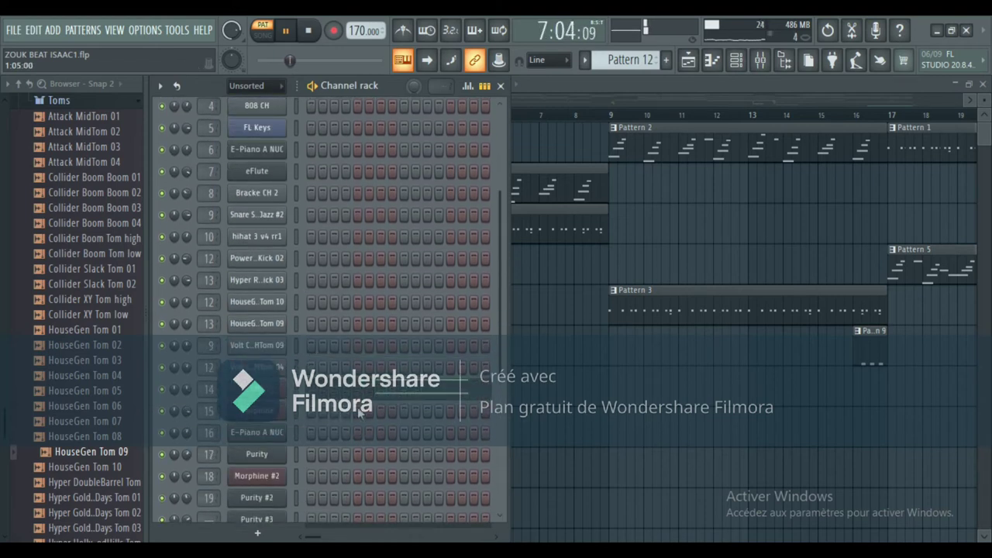
{"action": "left_click", "coordinate": [367, 395]}
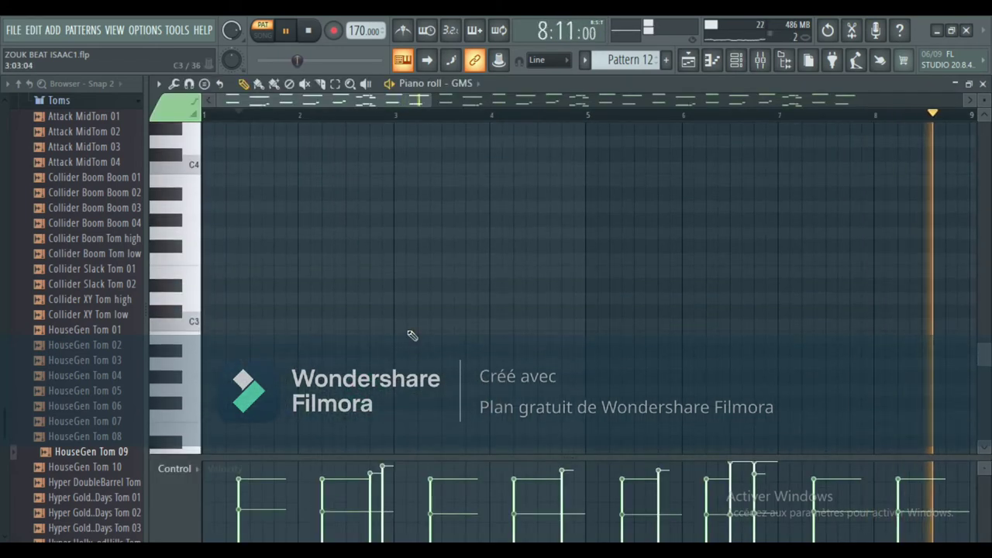
Step: Solo the GMS channel and examine its Pattern 12 notes in the piano roll across the pattern's full length
{"action": "scroll", "coordinate": [412, 335], "scroll_direction": "up", "scroll_amount": 1}
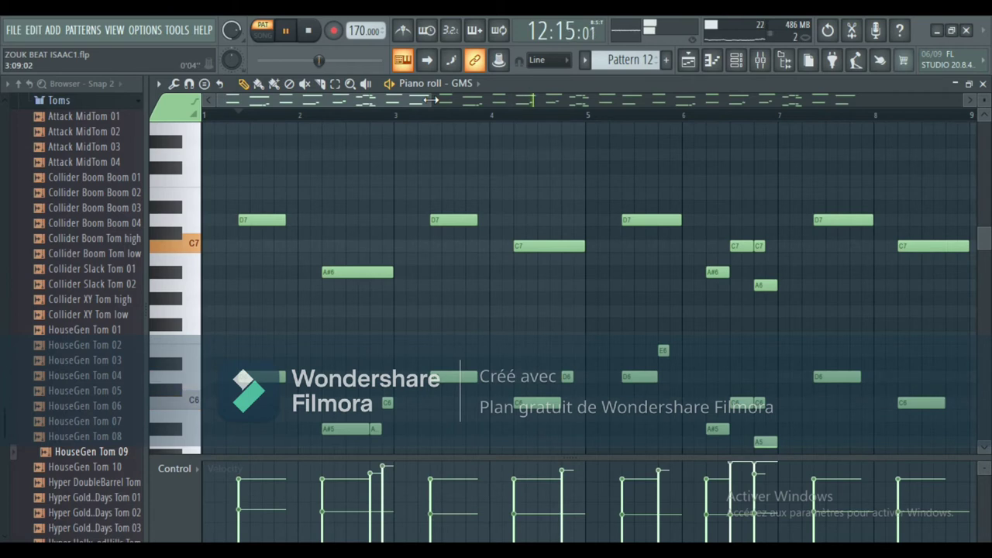
{"action": "left_click_drag", "start_coordinate": [431, 99], "coordinate": [569, 99]}
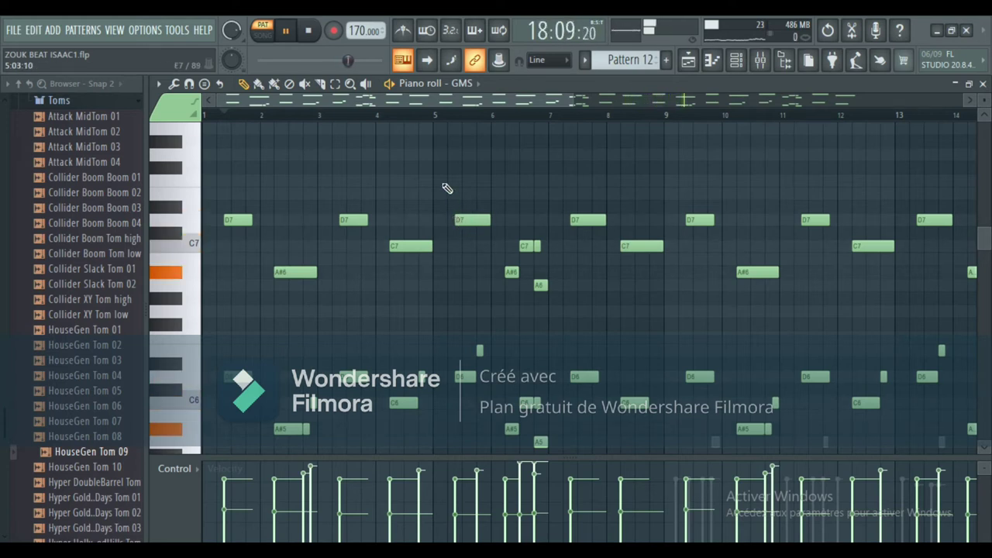
{"action": "left_click", "coordinate": [739, 65]}
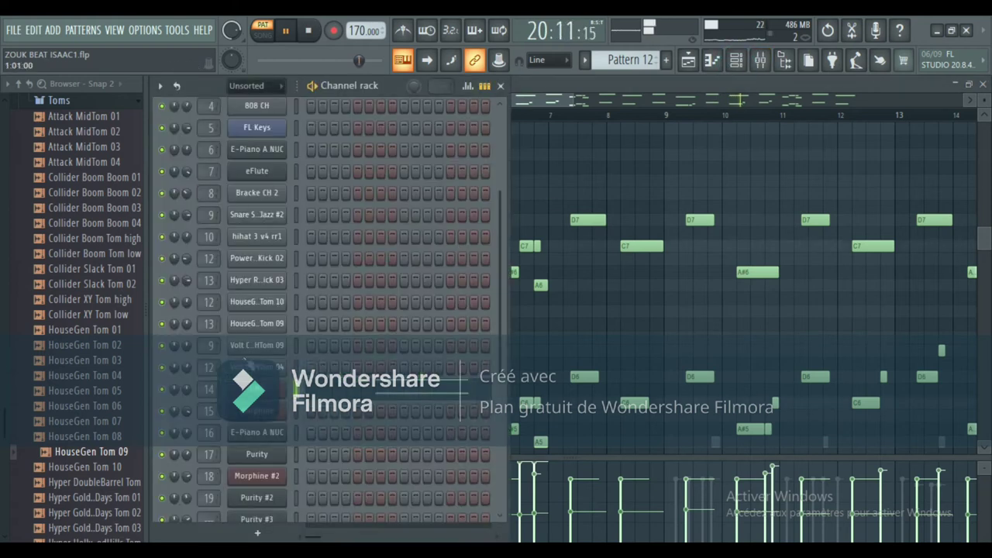
{"action": "right_click", "coordinate": [165, 392]}
{"action": "left_click", "coordinate": [183, 303]}
{"action": "key", "text": "F5"}
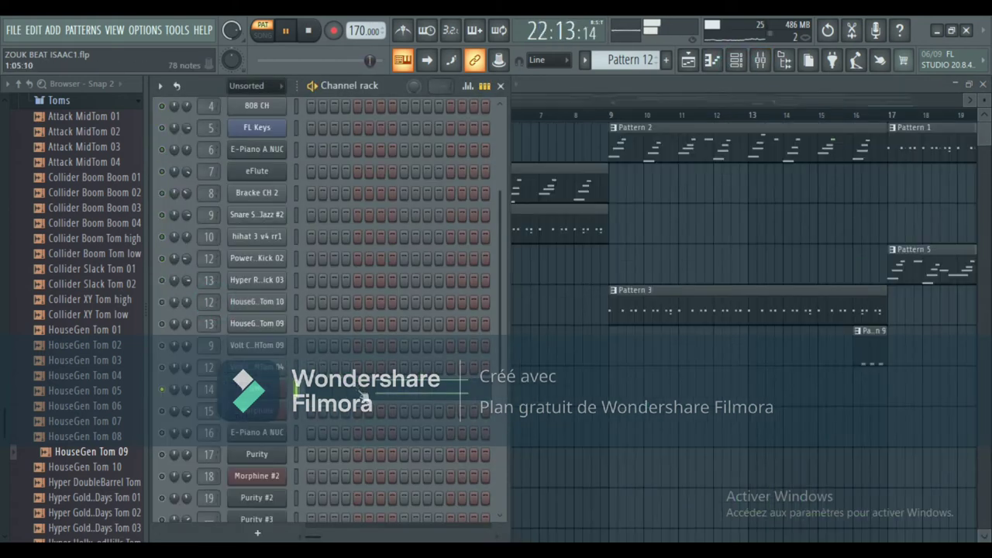
{"action": "key", "text": "F7"}
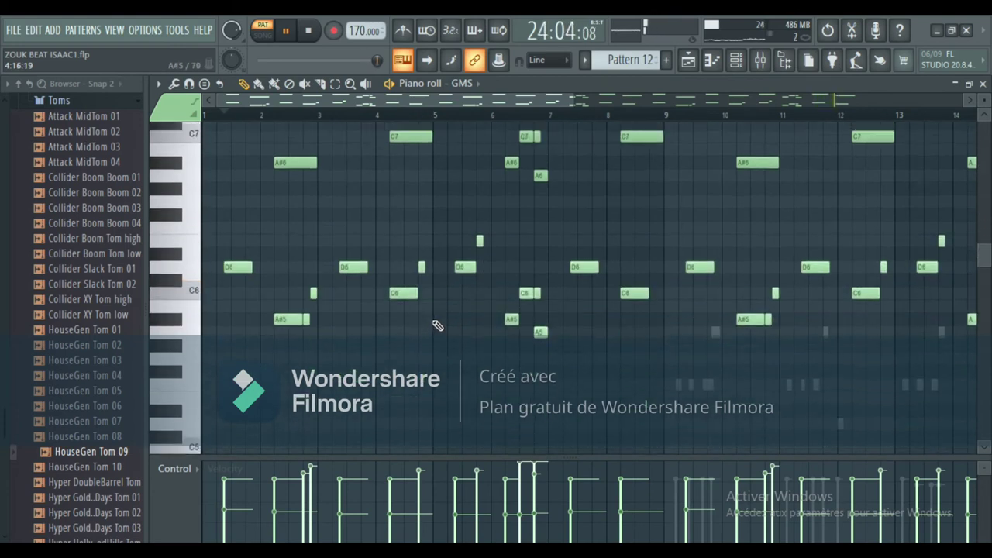
{"action": "scroll", "coordinate": [453, 331], "scroll_direction": "up", "scroll_amount": 1}
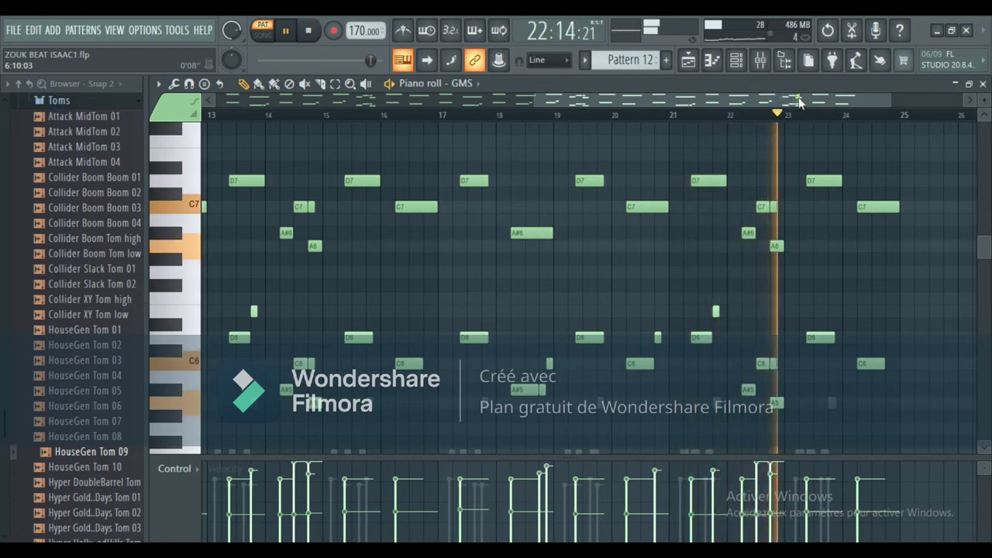
Step: Solo the Purity #4 channel and open its Pattern 12 notes in the piano roll
{"action": "left_click", "coordinate": [736, 60]}
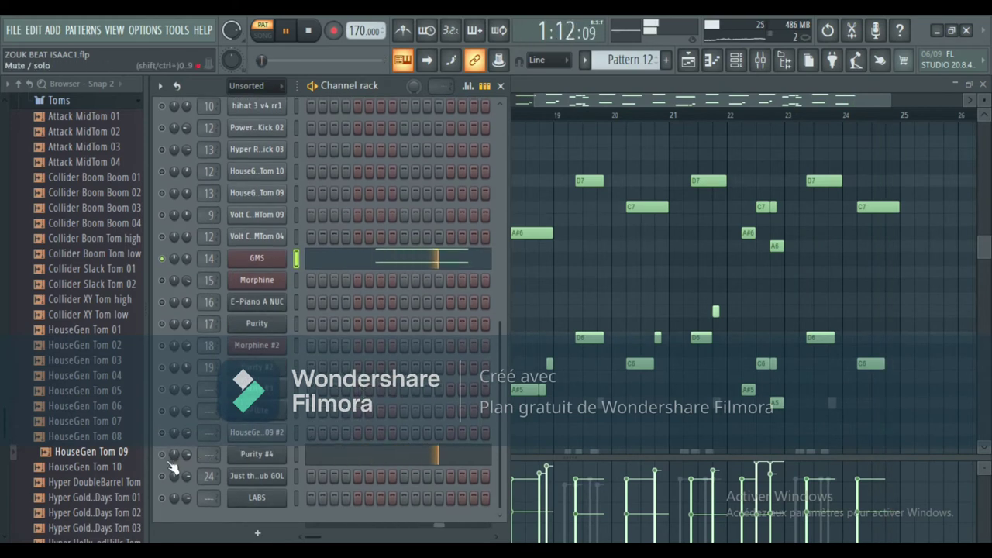
{"action": "right_click", "coordinate": [167, 455]}
{"action": "left_click", "coordinate": [264, 348]}
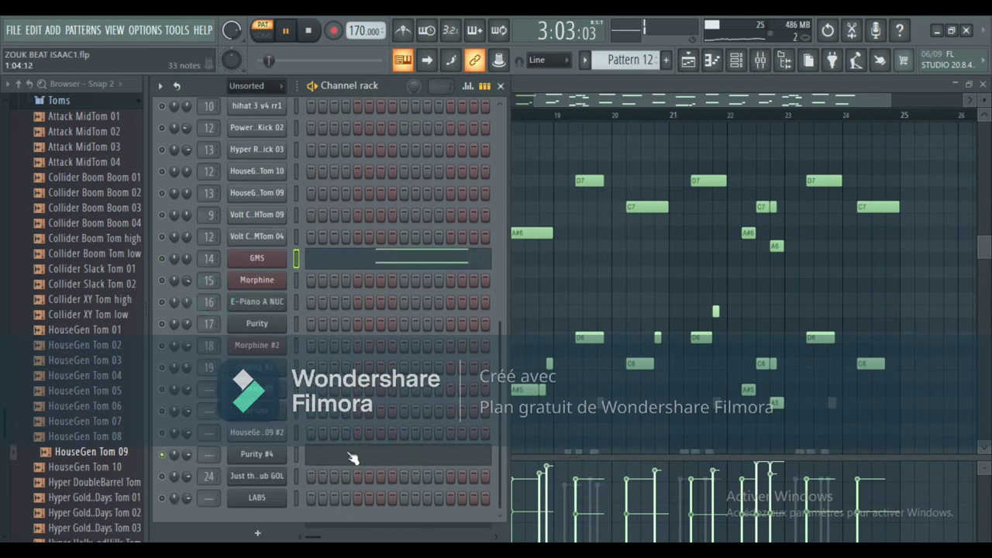
{"action": "left_click", "coordinate": [353, 459]}
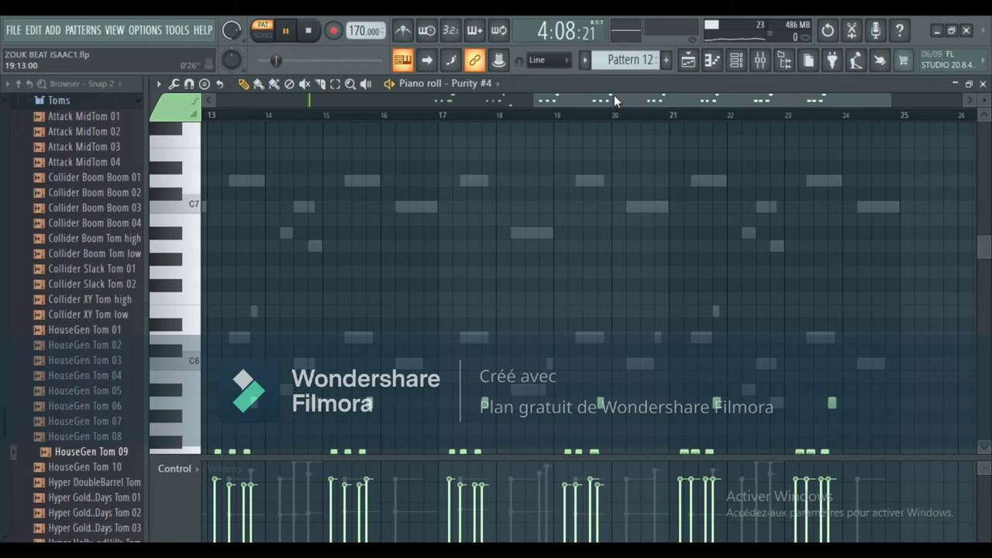
Step: Examine the Purity #4 notes of Pattern 12 from bar 9 through bar 24, with playback running from bar 9
{"action": "left_click_drag", "start_coordinate": [614, 99], "coordinate": [506, 102]}
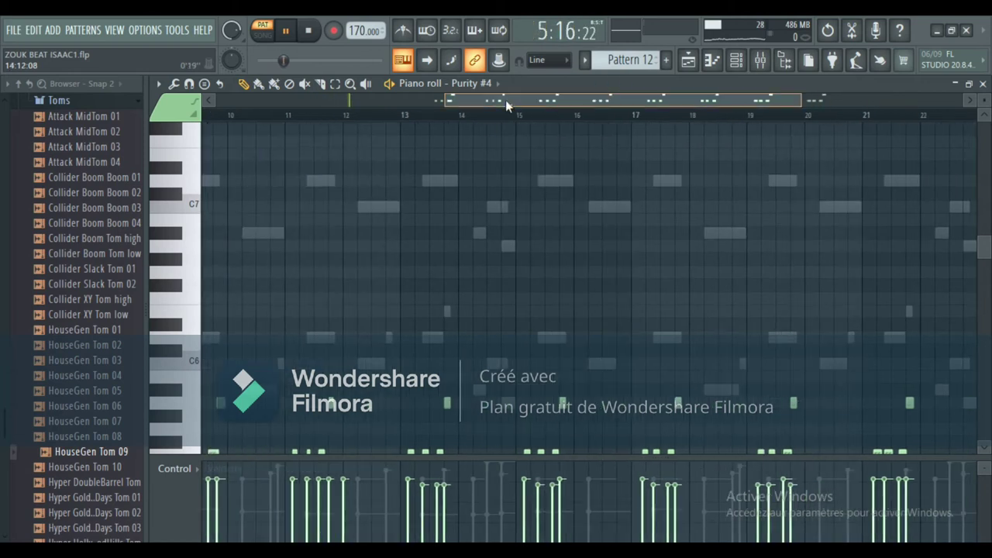
{"action": "left_click", "coordinate": [321, 115]}
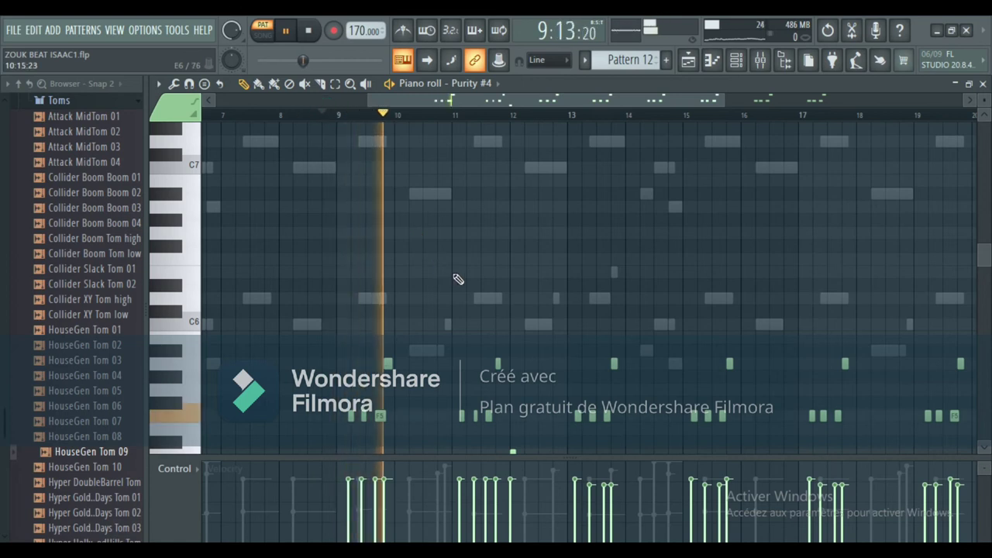
{"action": "scroll", "coordinate": [507, 286], "scroll_direction": "down", "scroll_amount": 2}
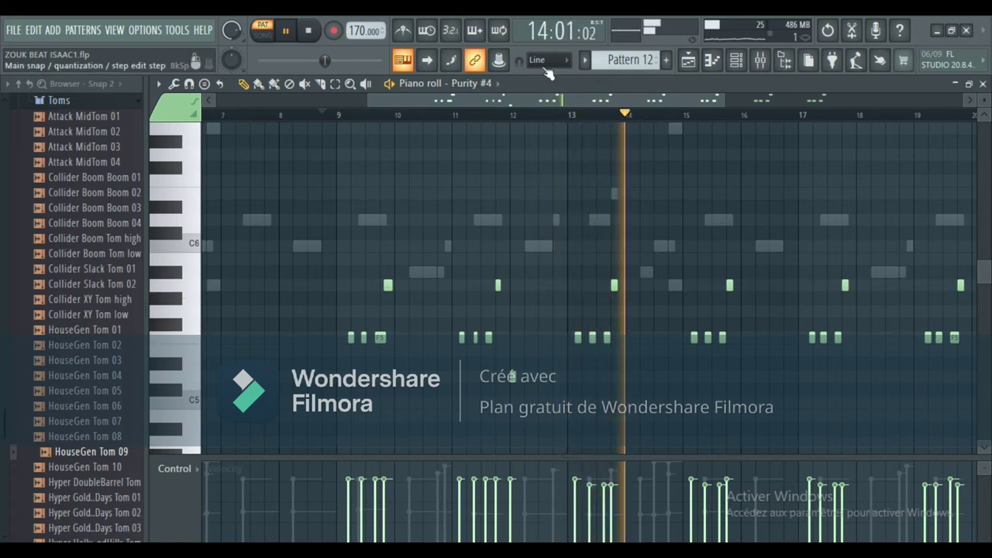
{"action": "left_click_drag", "start_coordinate": [547, 101], "coordinate": [616, 101]}
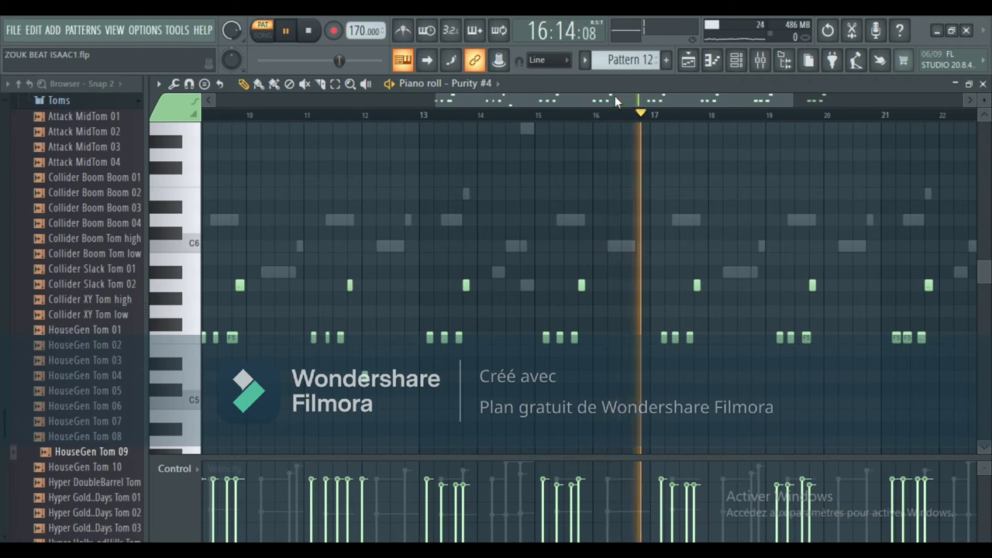
{"action": "left_click", "coordinate": [618, 99]}
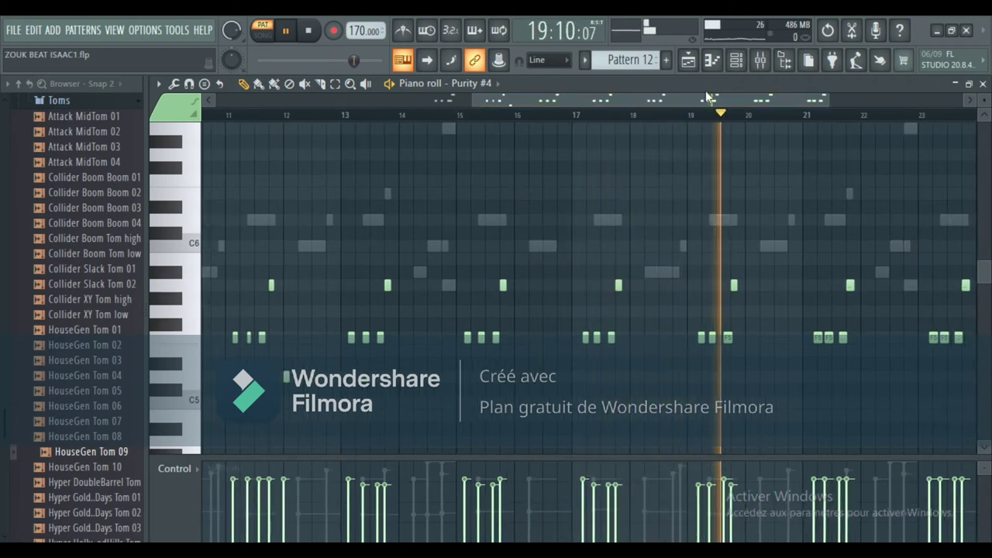
{"action": "left_click_drag", "start_coordinate": [695, 101], "coordinate": [774, 99]}
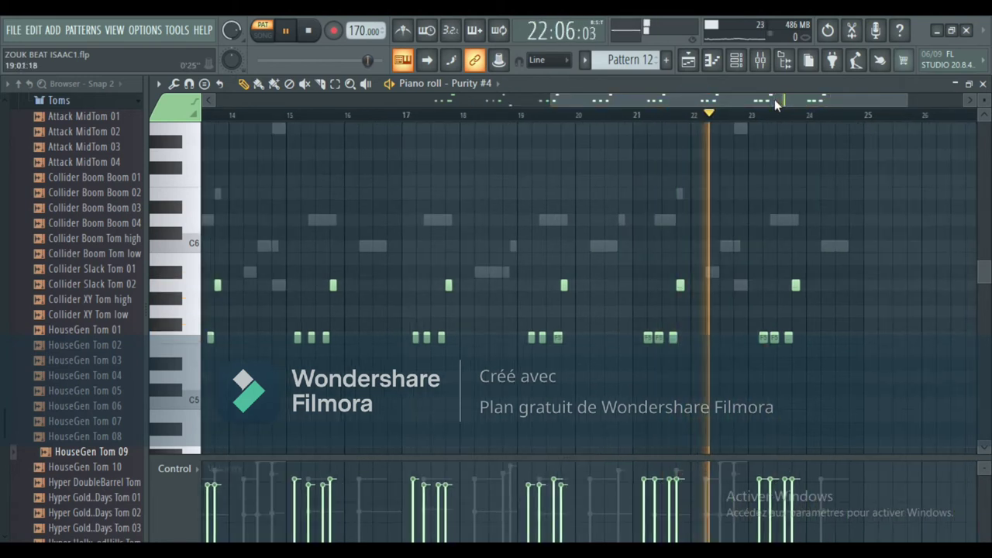
Step: Switch to Pattern 13 and show its channels in the channel rack
{"action": "left_click", "coordinate": [738, 61]}
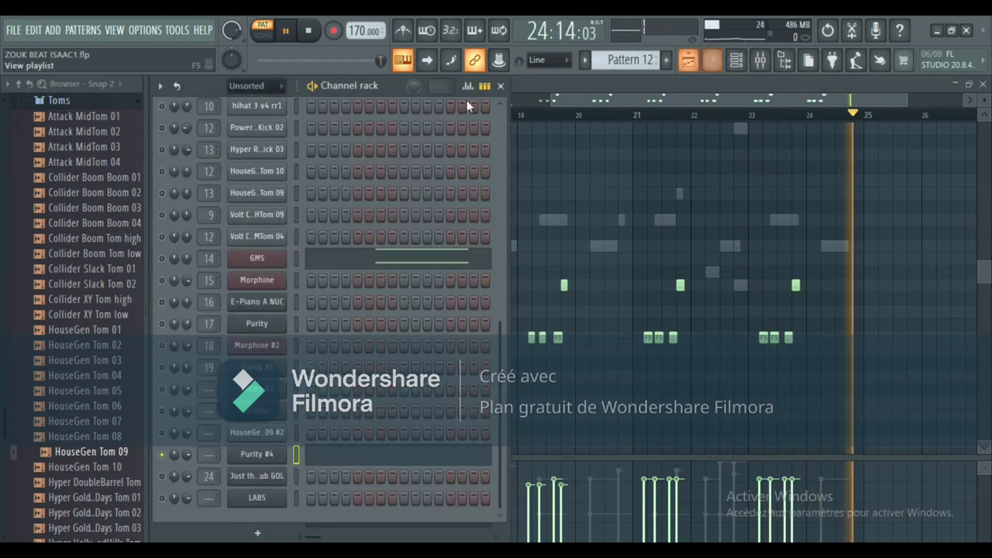
{"action": "left_click", "coordinate": [688, 61]}
{"action": "left_click", "coordinate": [690, 62]}
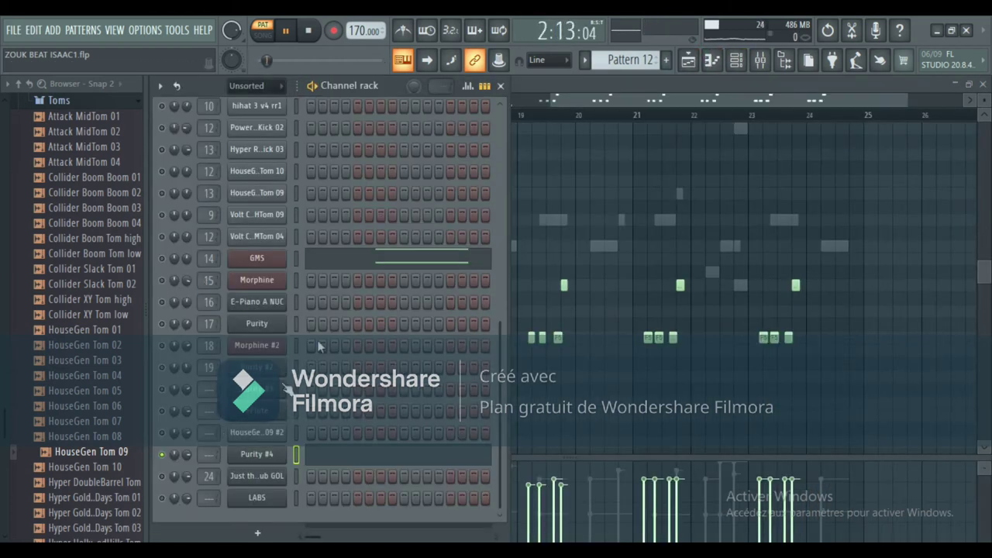
{"action": "key", "text": "F5"}
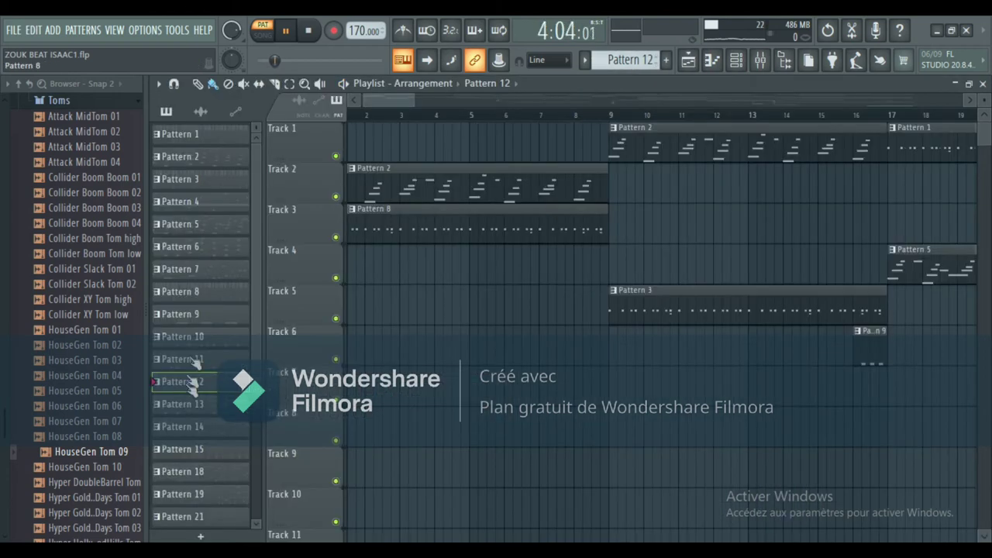
{"action": "left_click", "coordinate": [737, 61]}
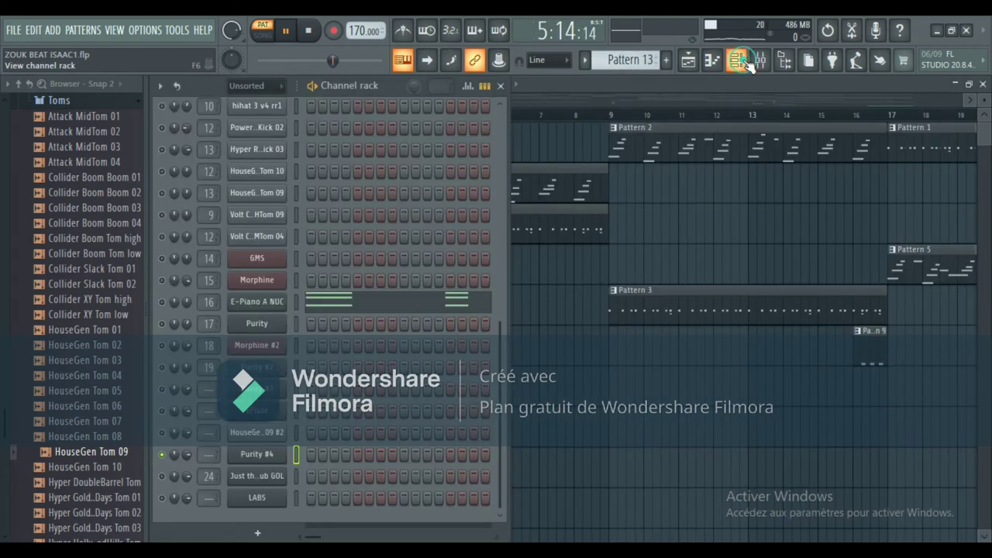
Step: Solo the E-Piano A NUC channel and examine its Pattern 13 notes across all eight bars in the piano roll
{"action": "right_click", "coordinate": [164, 301]}
{"action": "left_click", "coordinate": [184, 304]}
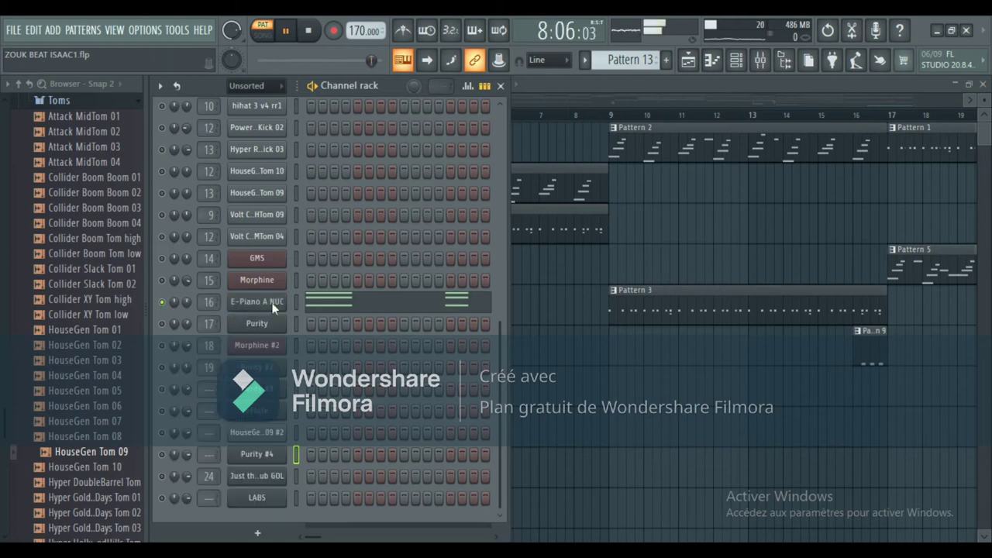
{"action": "left_click", "coordinate": [335, 304]}
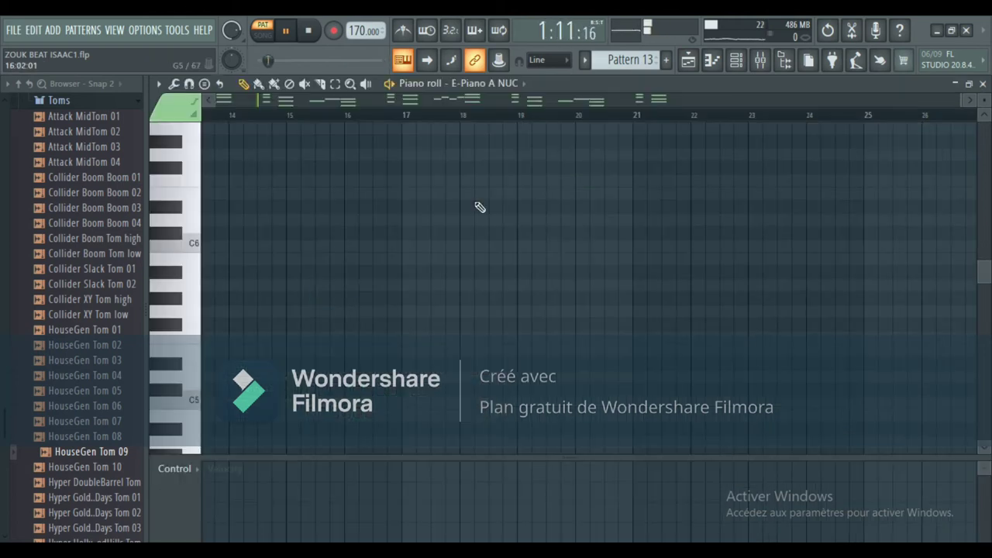
{"action": "scroll", "coordinate": [527, 209], "scroll_direction": "up", "scroll_amount": 6}
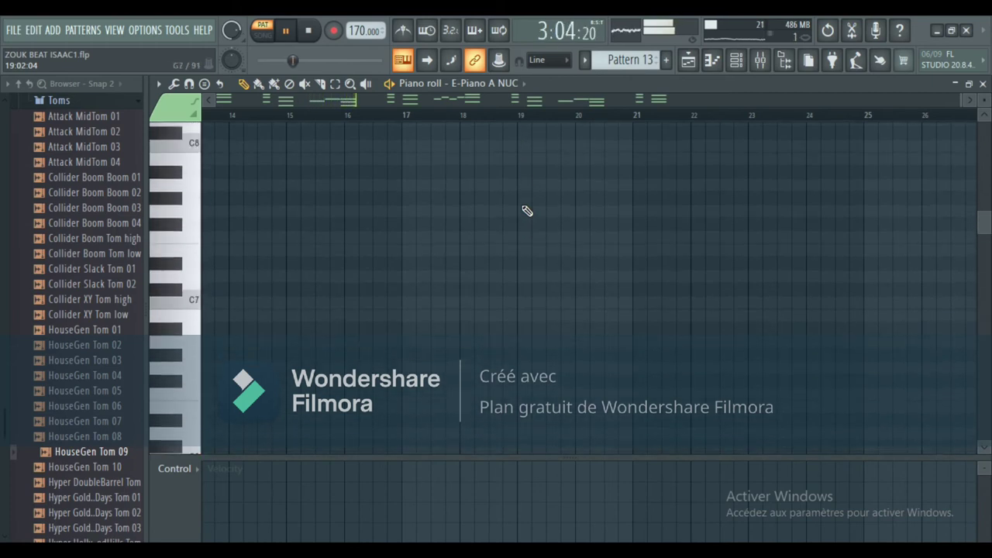
{"action": "left_click", "coordinate": [736, 61]}
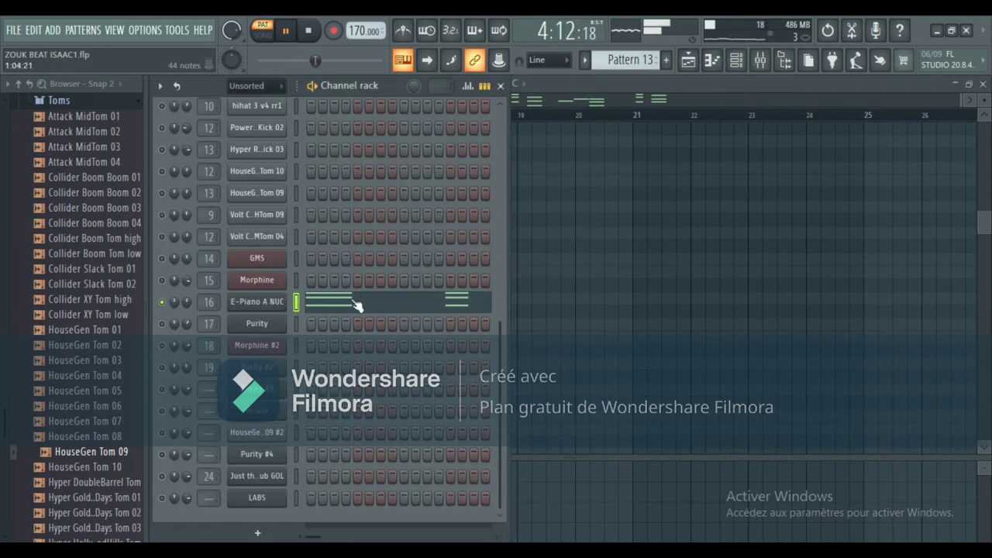
{"action": "left_click", "coordinate": [355, 303]}
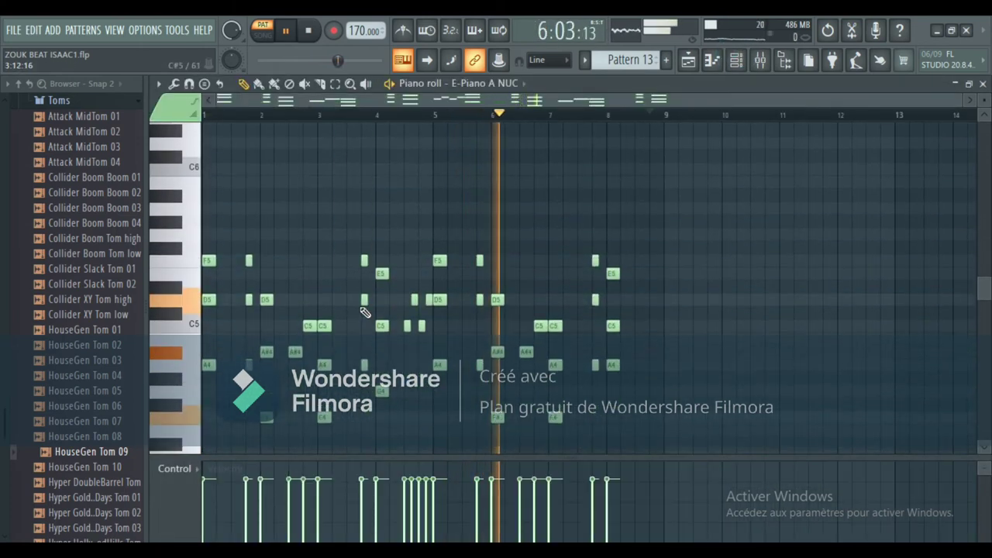
{"action": "scroll", "coordinate": [606, 170], "scroll_direction": "down", "scroll_amount": 2}
{"action": "left_click_drag", "start_coordinate": [935, 98], "coordinate": [682, 83]}
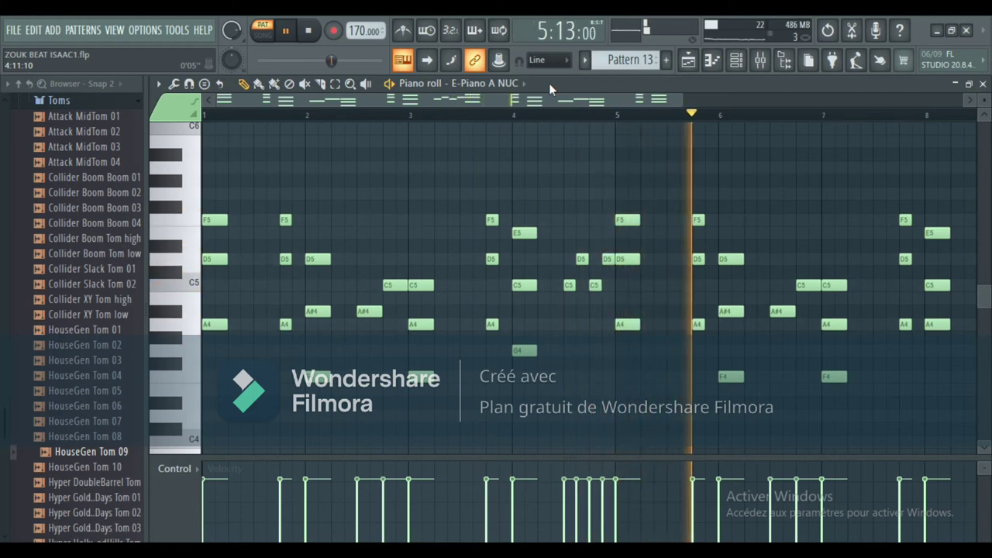
Step: Switch to Pattern 14 and show its channels in the channel rack
{"action": "left_click", "coordinate": [736, 61]}
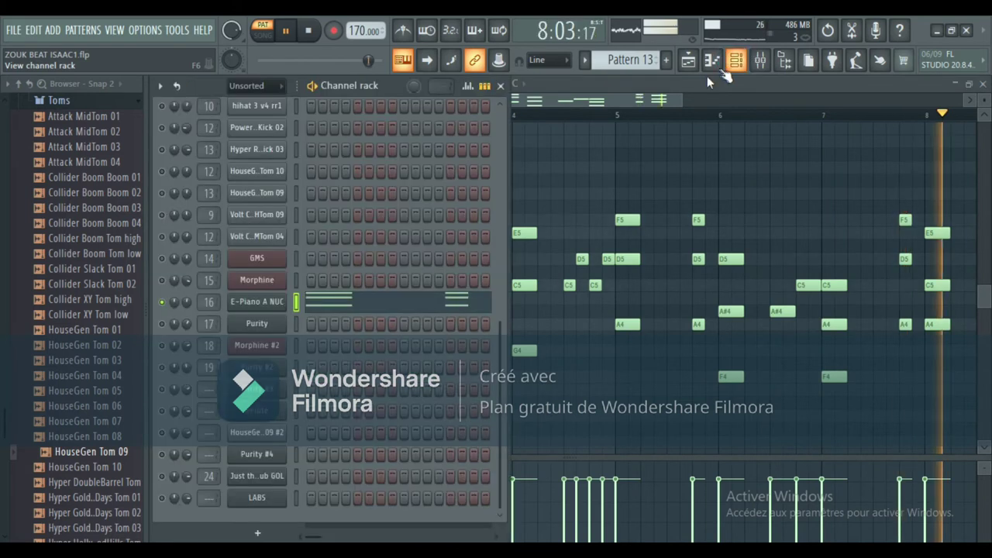
{"action": "left_click", "coordinate": [692, 61]}
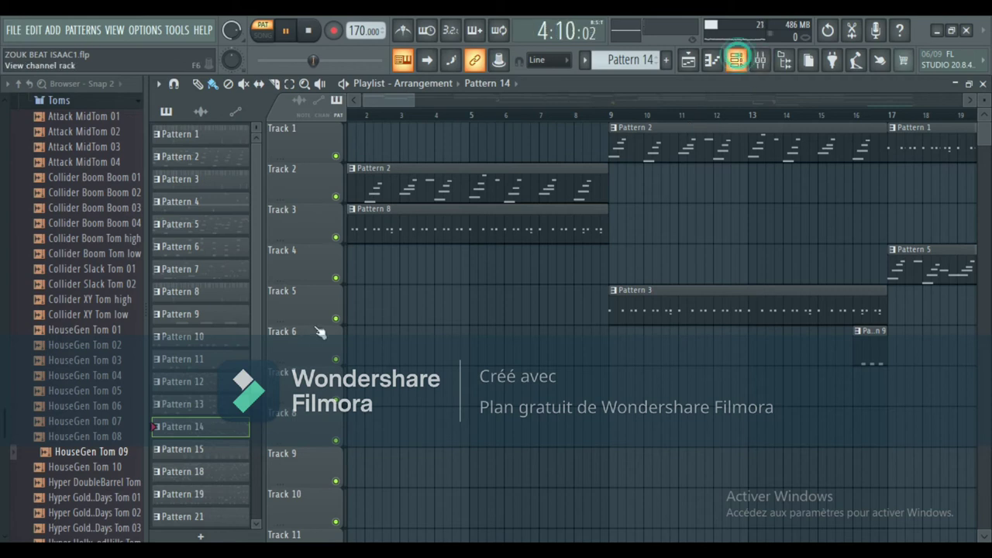
{"action": "key", "text": "F6"}
Step: Toggle the GMS channel's solo on and off, and show its Pattern 14 notes in the piano roll
{"action": "right_click", "coordinate": [187, 258]}
{"action": "left_click", "coordinate": [198, 267]}
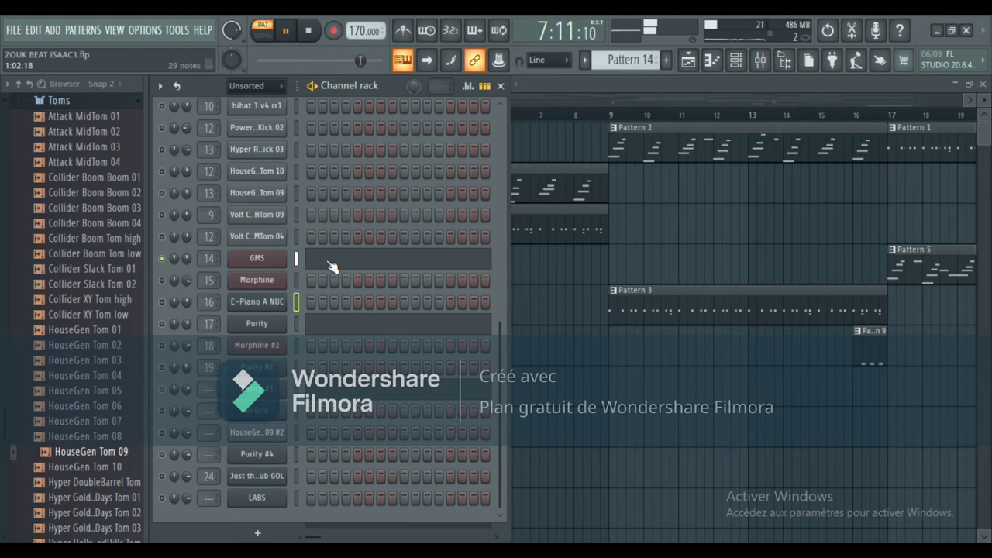
{"action": "right_click", "coordinate": [163, 258]}
{"action": "left_click", "coordinate": [183, 264]}
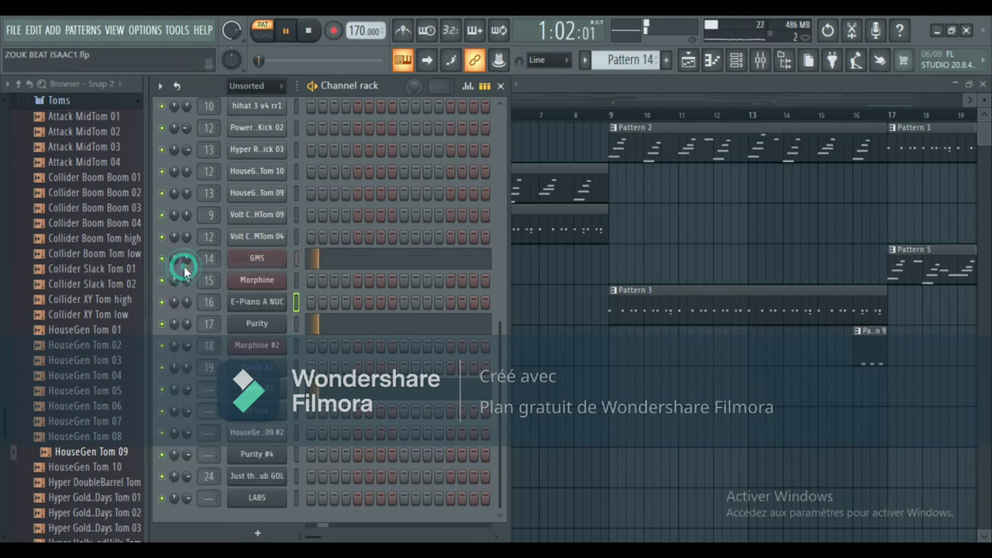
{"action": "left_click", "coordinate": [362, 263]}
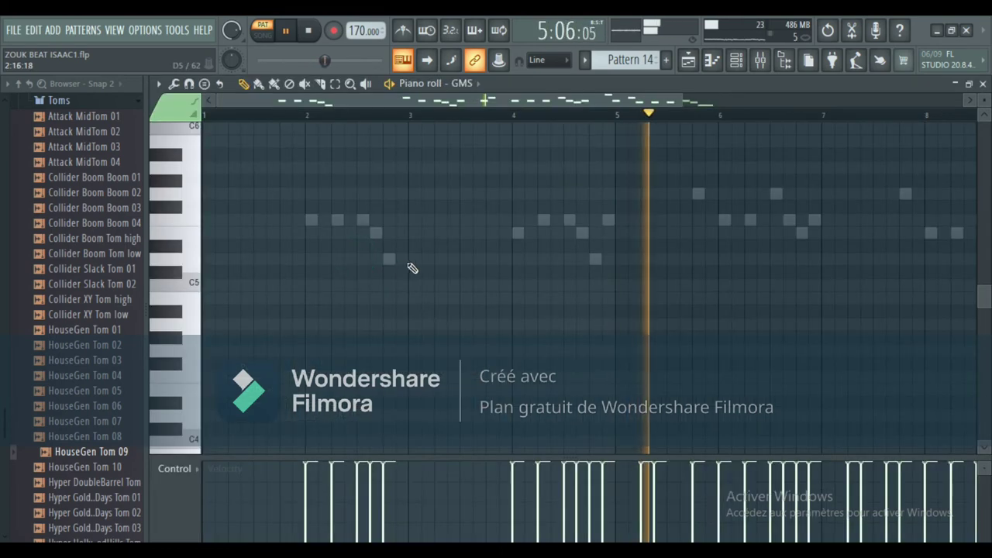
{"action": "scroll", "coordinate": [414, 269], "scroll_direction": "up", "scroll_amount": 4}
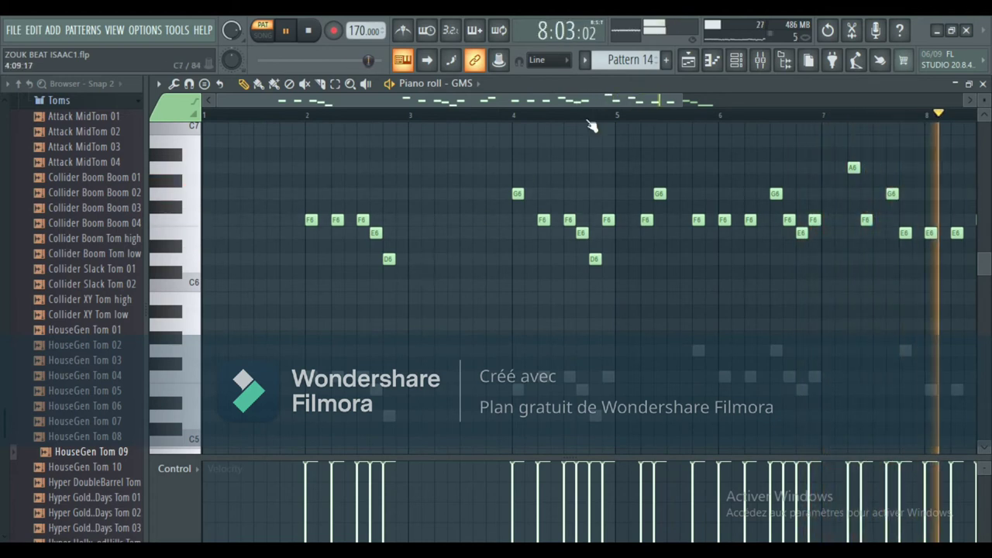
Step: Solo the GMS channel and examine its Pattern 14 notes through the end of bar 8
{"action": "left_click", "coordinate": [737, 61]}
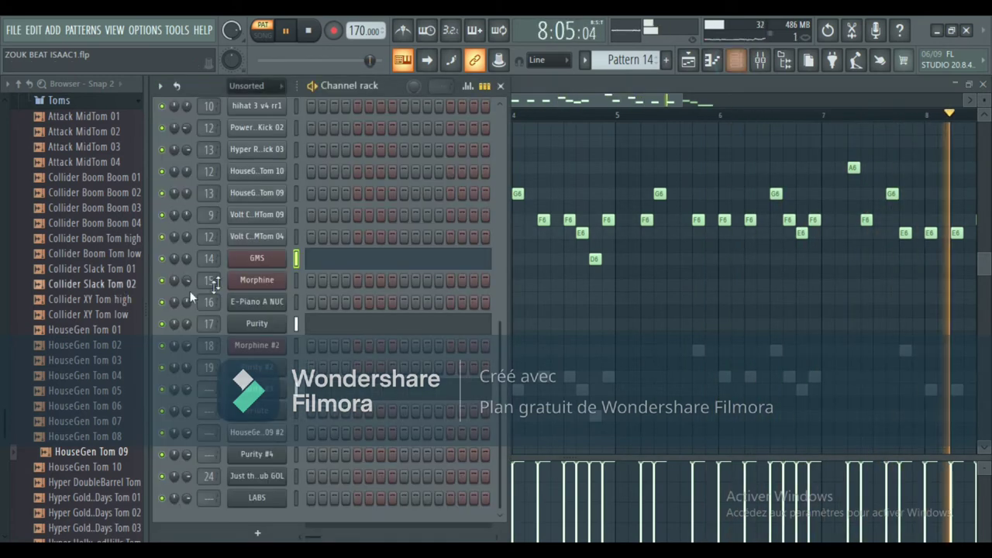
{"action": "right_click", "coordinate": [169, 264]}
{"action": "left_click", "coordinate": [189, 269]}
{"action": "left_click", "coordinate": [338, 262]}
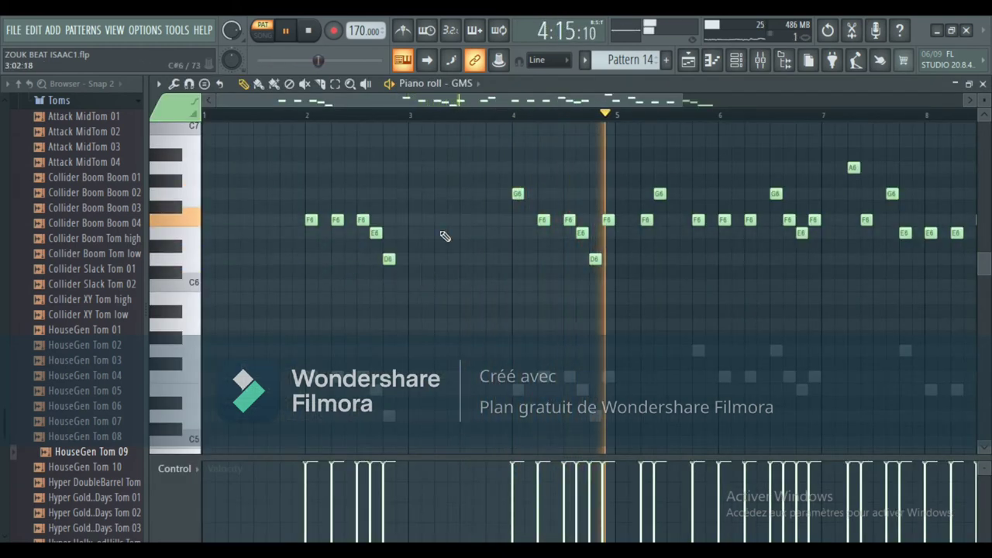
{"action": "left_click_drag", "start_coordinate": [503, 95], "coordinate": [628, 102]}
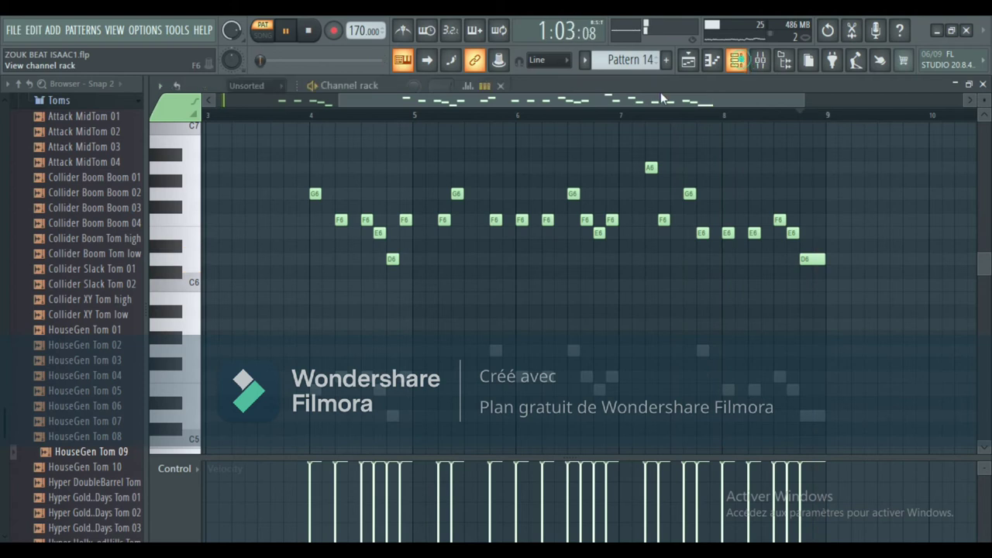
Step: Solo the Purity channel and open its Pattern 14 notes in the piano roll
{"action": "left_click", "coordinate": [736, 59]}
{"action": "right_click", "coordinate": [163, 325]}
{"action": "left_click", "coordinate": [196, 301]}
{"action": "left_click", "coordinate": [322, 331]}
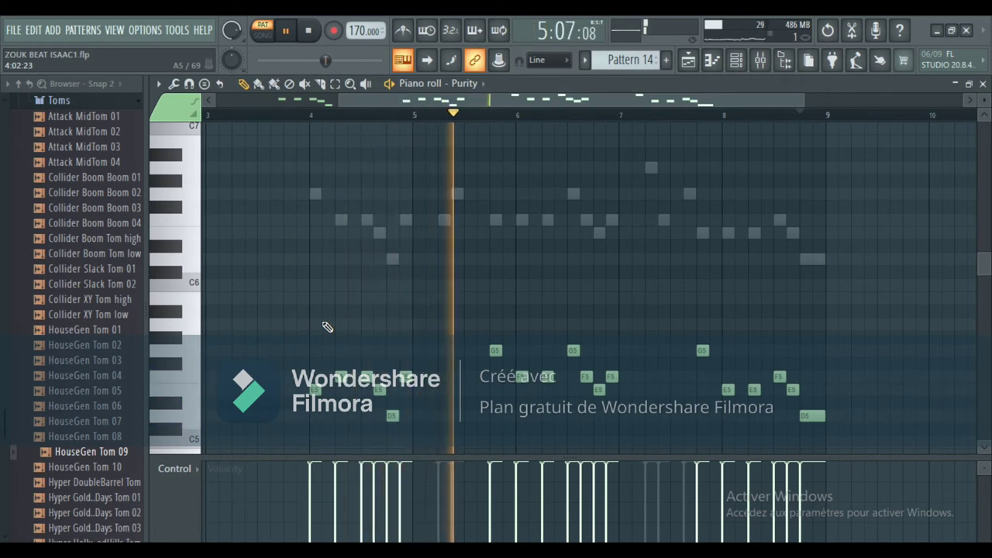
Step: Examine the Purity channel's Pattern 14 notes in the piano roll from bar 1 through the end of bar 8
{"action": "scroll", "coordinate": [327, 326], "scroll_direction": "down", "scroll_amount": 1}
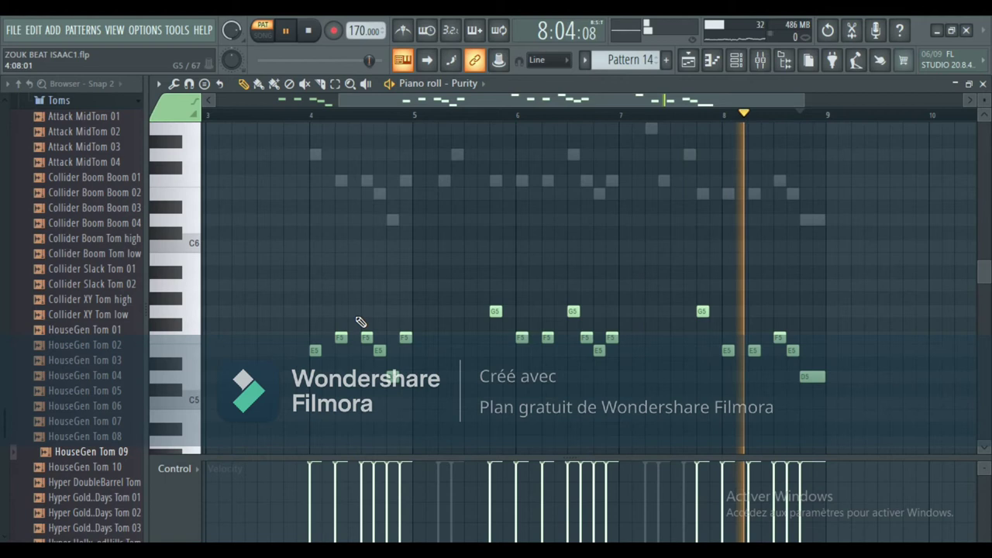
{"action": "scroll", "coordinate": [611, 234], "scroll_direction": "down", "scroll_amount": 1}
{"action": "scroll", "coordinate": [612, 234], "scroll_direction": "down", "scroll_amount": 1}
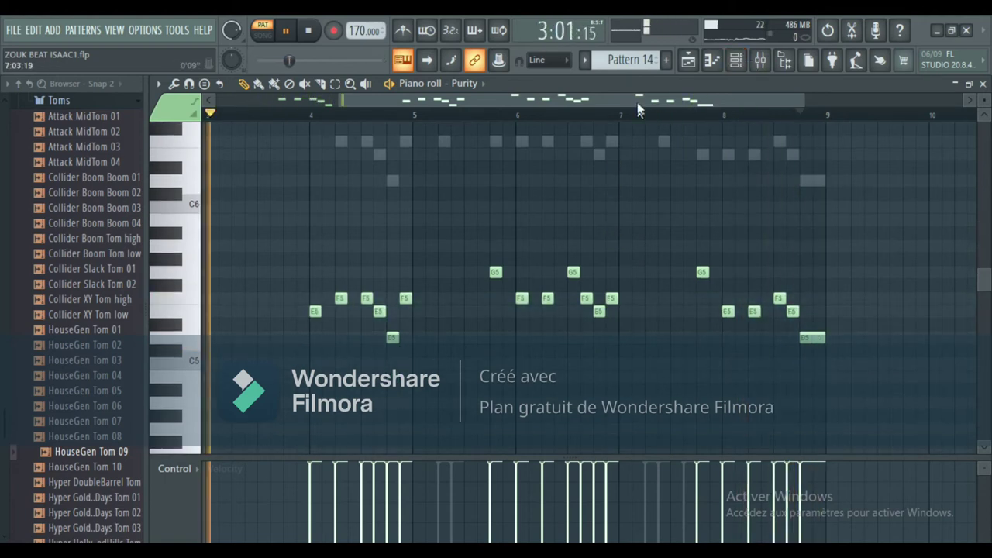
{"action": "left_click_drag", "start_coordinate": [637, 98], "coordinate": [483, 97]}
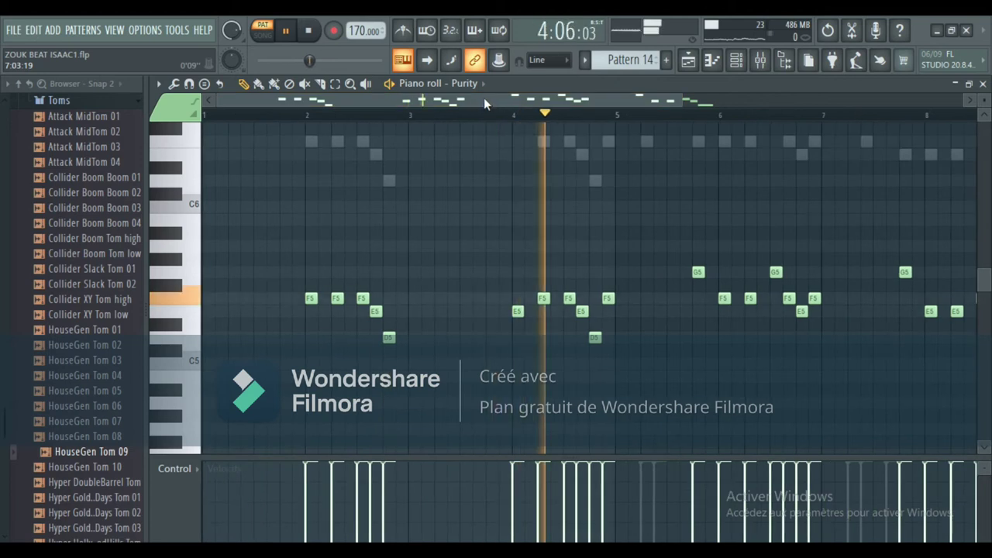
{"action": "left_click_drag", "start_coordinate": [548, 98], "coordinate": [591, 100]}
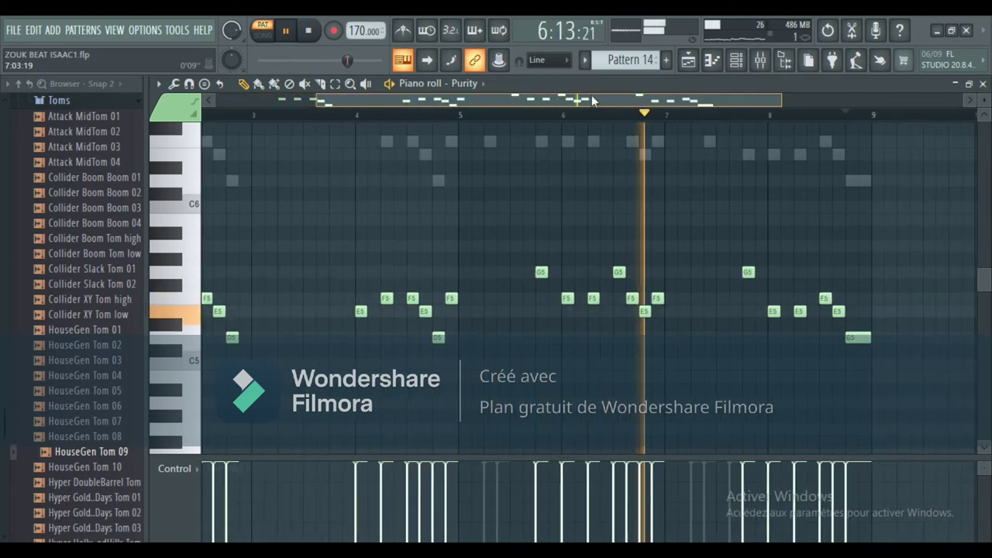
Step: Solo the Purity #3 channel and show its Pattern 14 notes in the piano roll through the end of bar 8
{"action": "left_click", "coordinate": [746, 60]}
{"action": "right_click", "coordinate": [162, 301]}
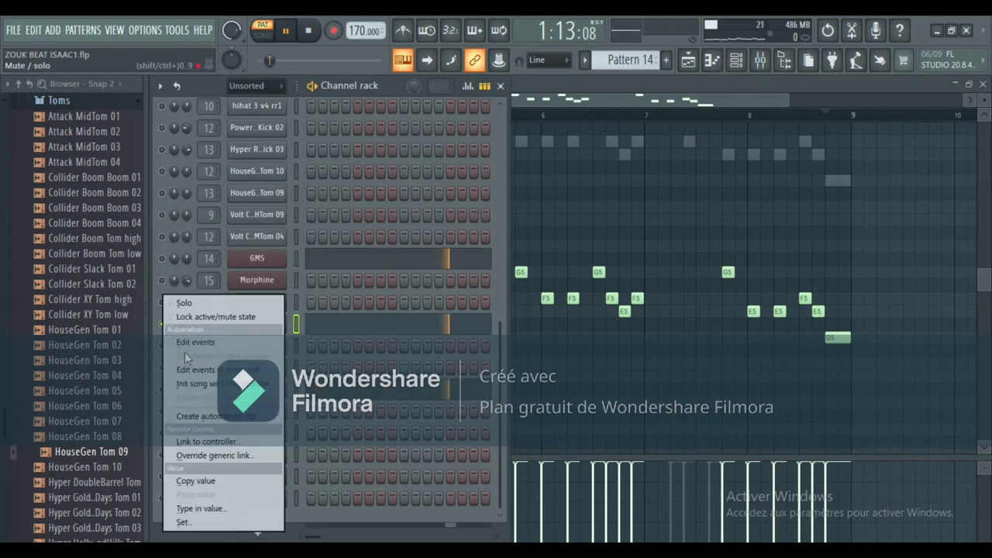
{"action": "left_click", "coordinate": [186, 306]}
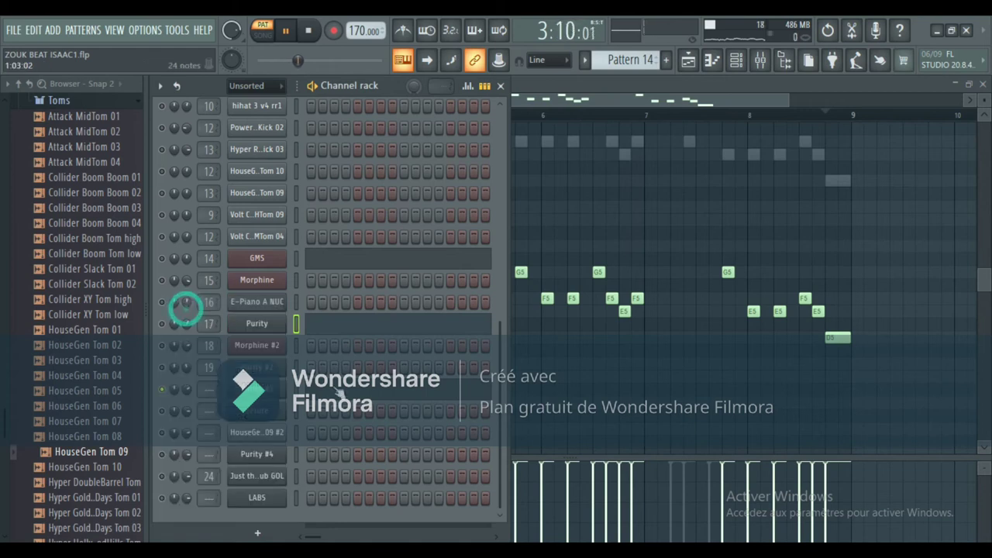
{"action": "left_click", "coordinate": [388, 389]}
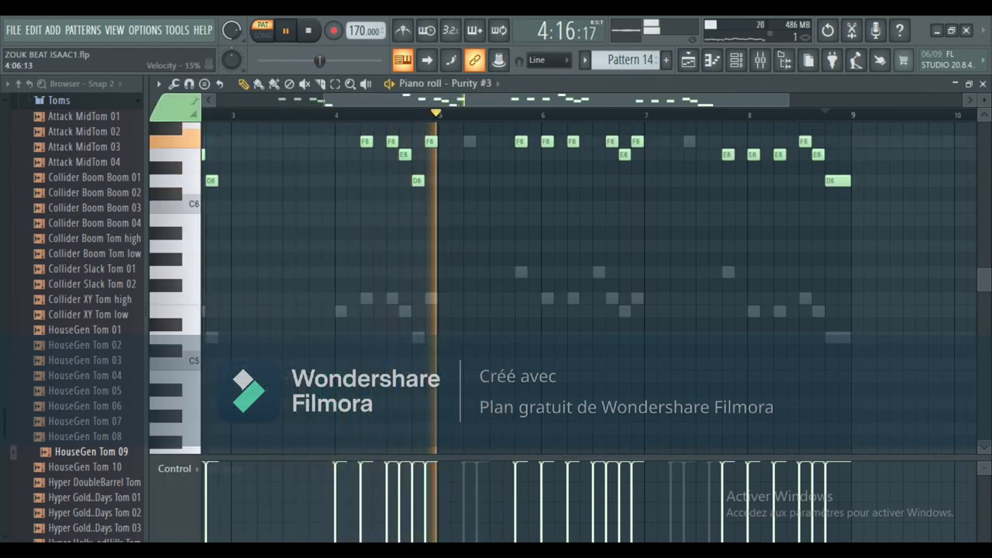
{"action": "scroll", "coordinate": [619, 302], "scroll_direction": "up", "scroll_amount": 2}
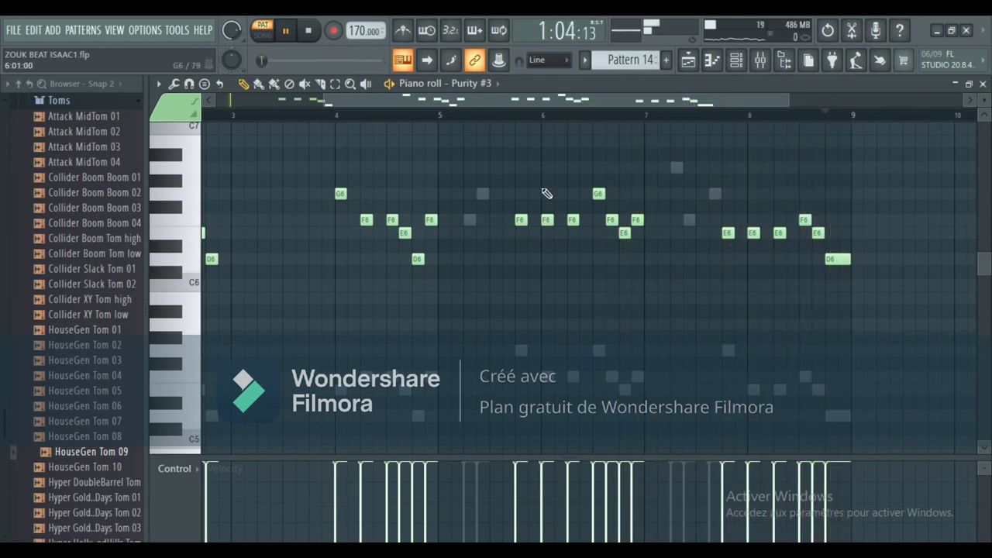
{"action": "left_click_drag", "start_coordinate": [533, 92], "coordinate": [425, 92]}
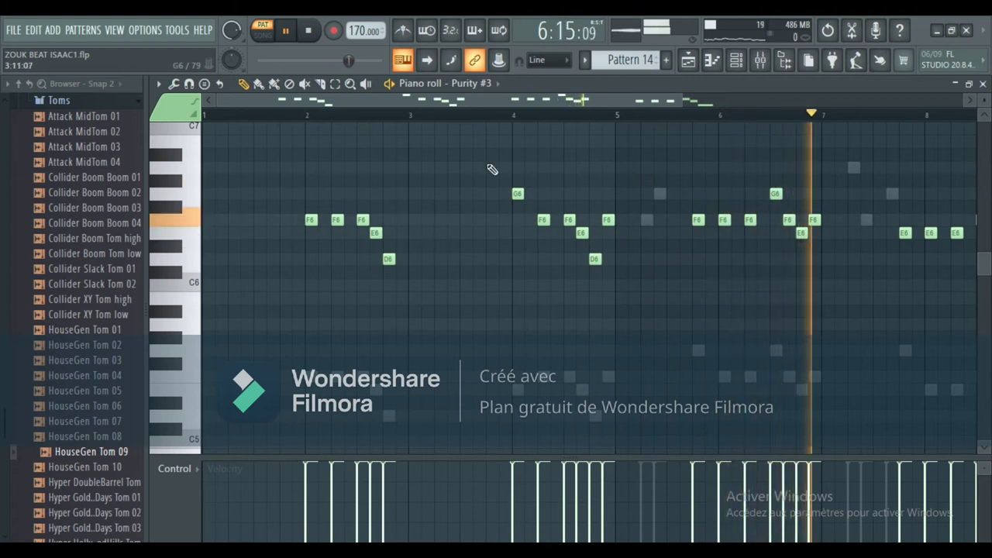
{"action": "left_click", "coordinate": [507, 101]}
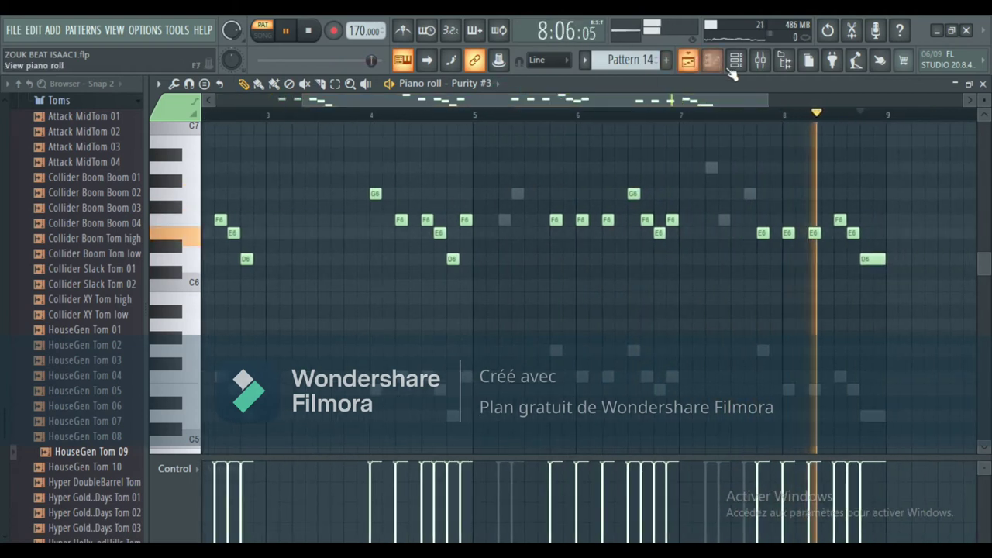
Step: Switch to Pattern 15 and show its channels in the channel rack
{"action": "key", "text": "F6"}
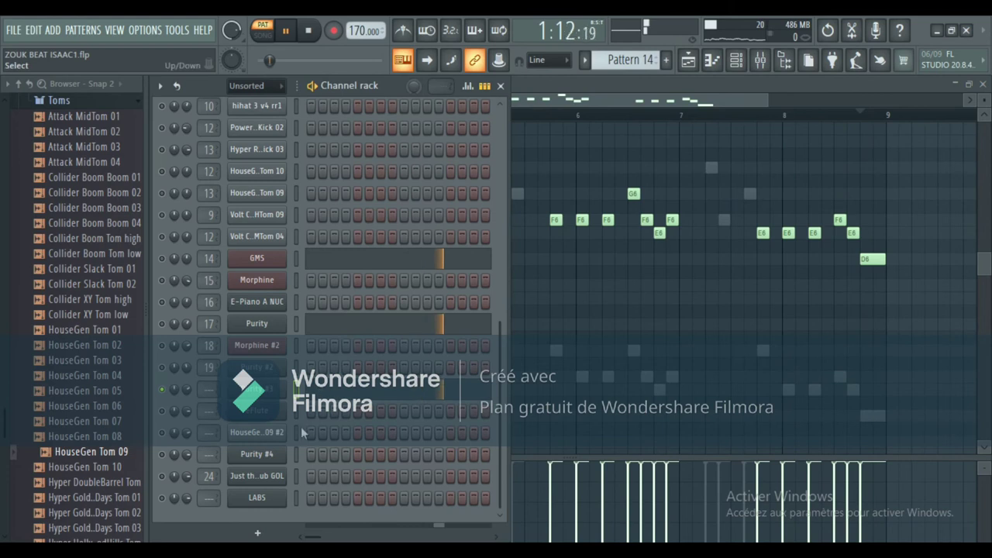
{"action": "left_click", "coordinate": [689, 61]}
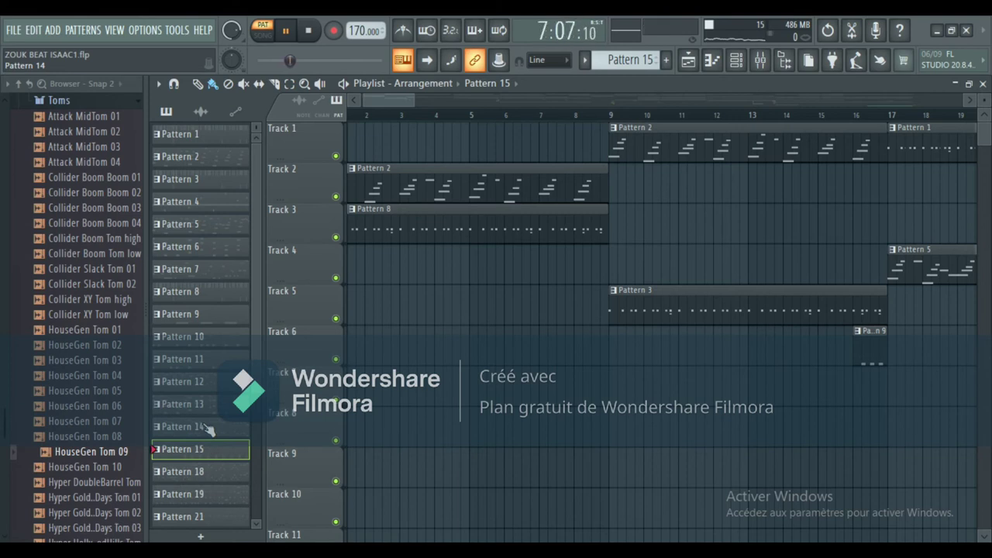
{"action": "left_click", "coordinate": [738, 62]}
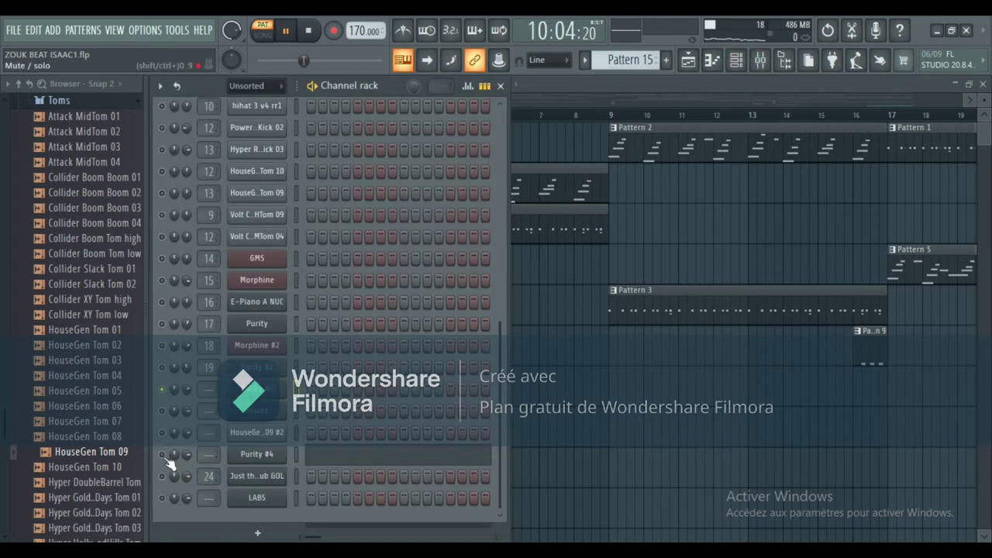
Step: Turn off the channel solo and show the Purity #4 channel's Pattern 15 notes in the piano roll, including bars 13 to 26
{"action": "right_click", "coordinate": [169, 390]}
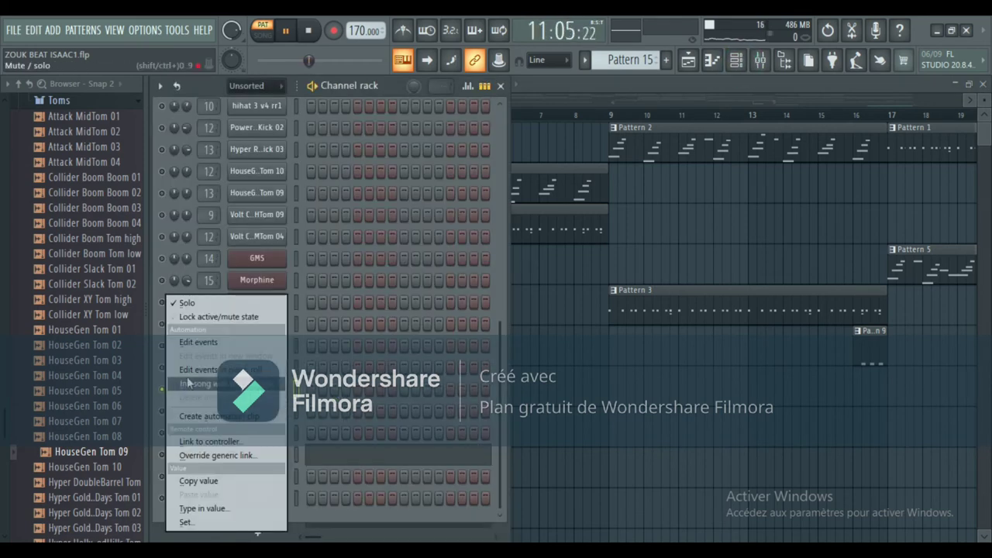
{"action": "left_click", "coordinate": [203, 302]}
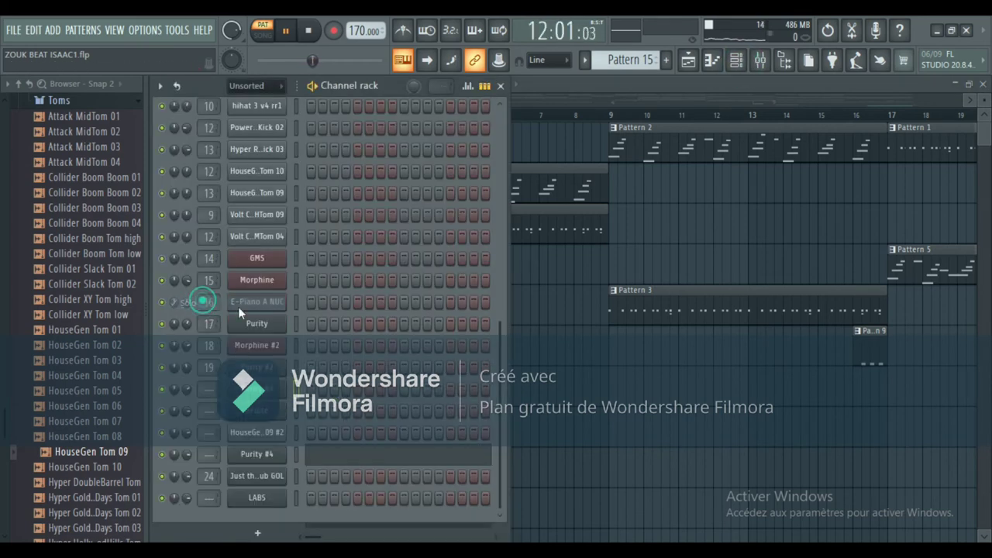
{"action": "left_click", "coordinate": [334, 454]}
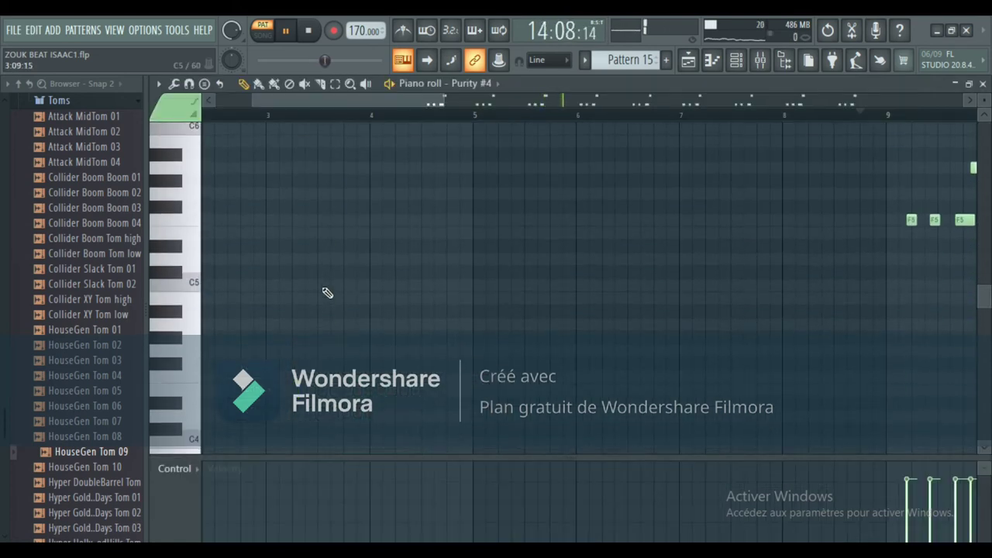
{"action": "scroll", "coordinate": [325, 290], "scroll_direction": "down", "scroll_amount": 2}
{"action": "left_click_drag", "start_coordinate": [437, 102], "coordinate": [801, 99]}
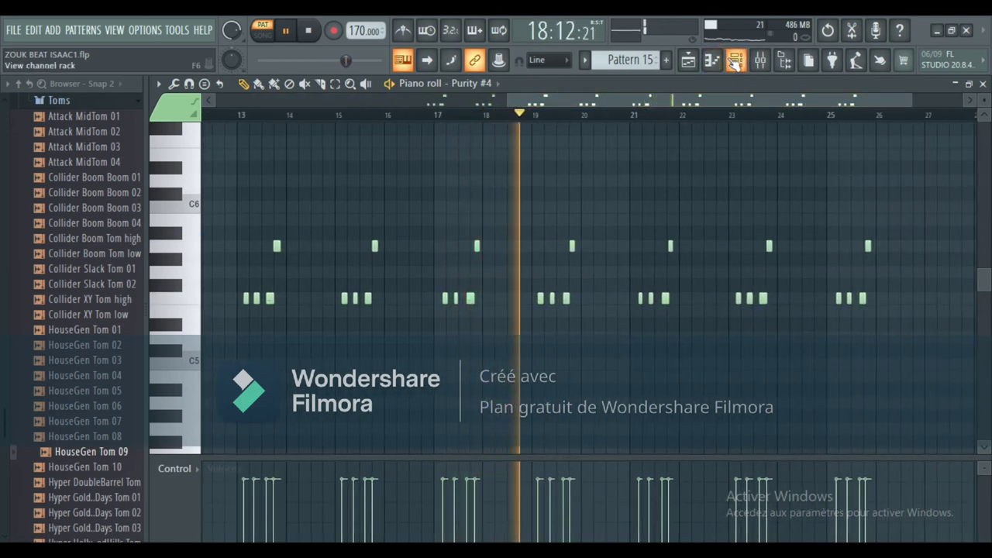
Step: Switch to Pattern 18 and show its channels in the channel rack
{"action": "left_click", "coordinate": [737, 60]}
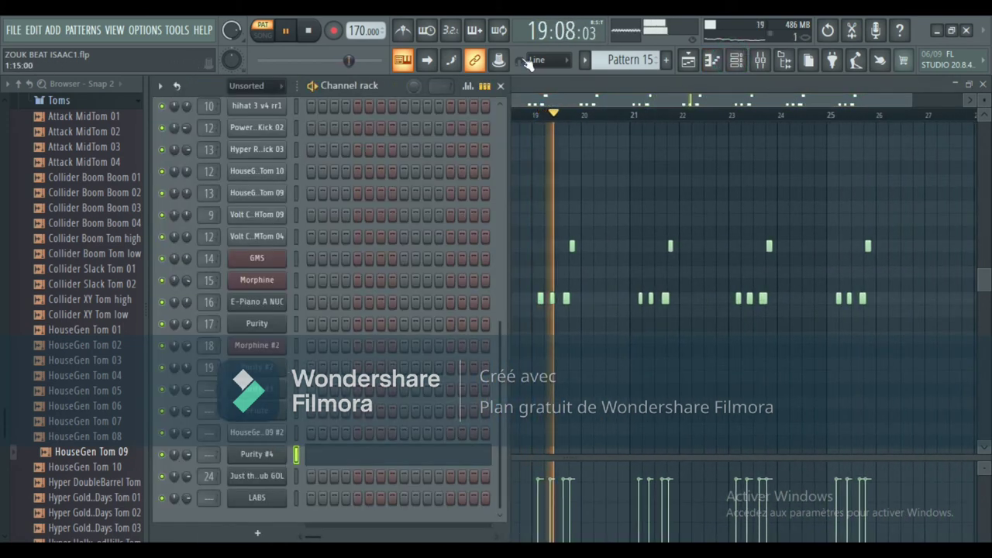
{"action": "left_click", "coordinate": [688, 60]}
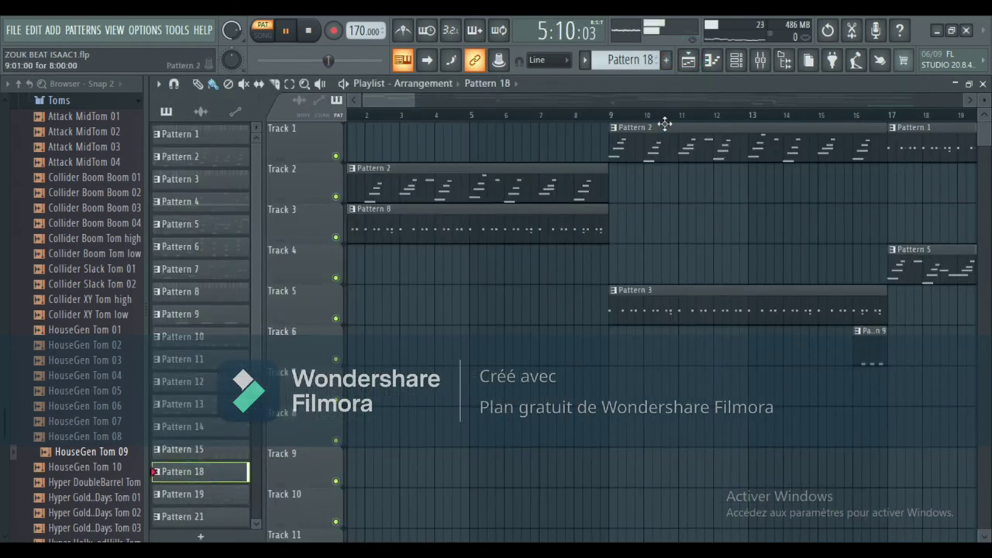
{"action": "left_click", "coordinate": [736, 62]}
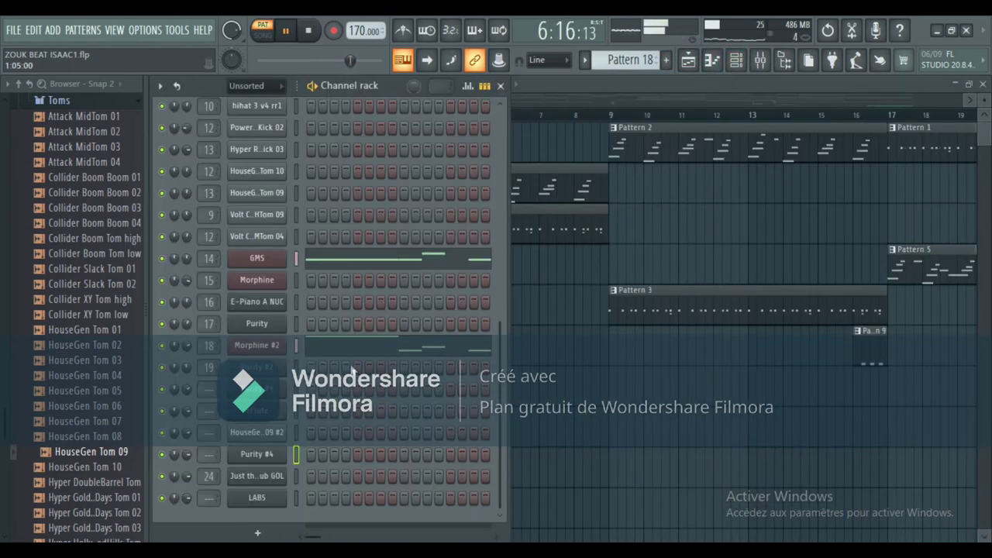
Step: Open the GMS channel's Pattern 18 notes in the piano roll and examine them across bars 1 to 8
{"action": "left_click", "coordinate": [344, 259]}
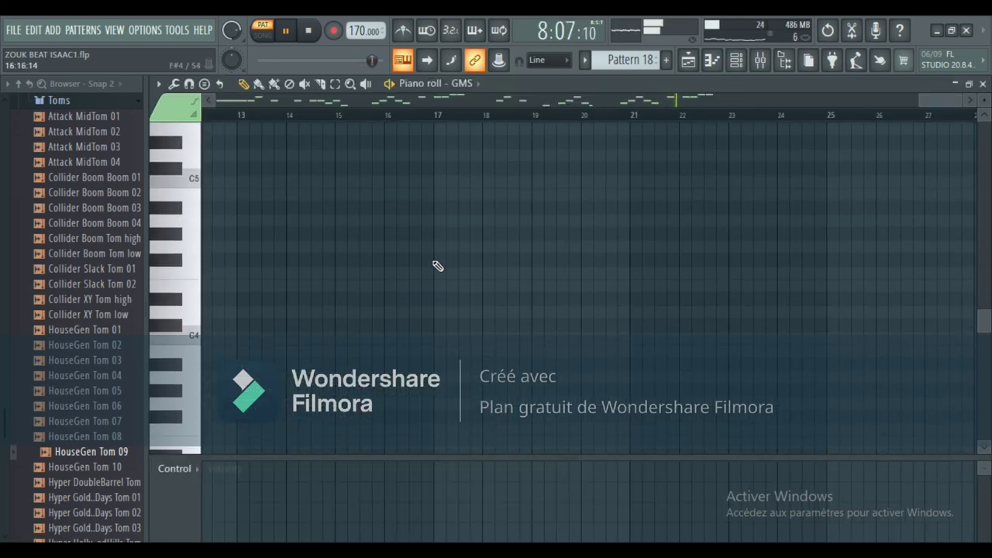
{"action": "scroll", "coordinate": [439, 264], "scroll_direction": "up", "scroll_amount": 5}
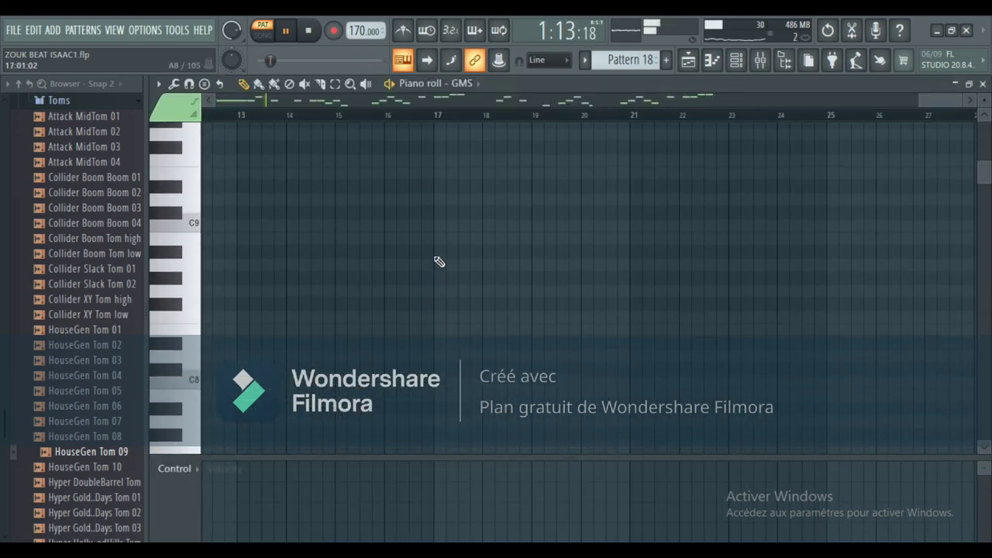
{"action": "scroll", "coordinate": [439, 261], "scroll_direction": "down", "scroll_amount": 8}
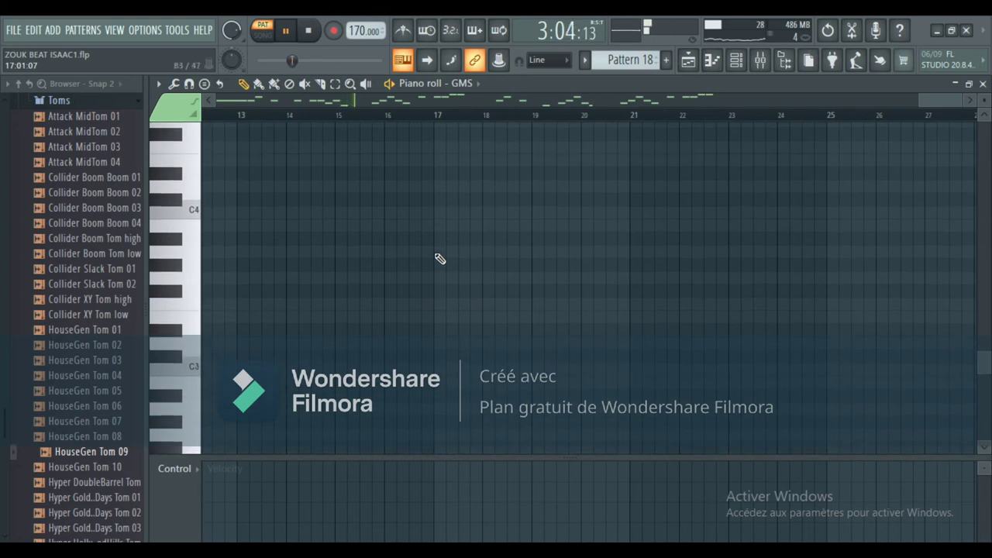
{"action": "scroll", "coordinate": [439, 258], "scroll_direction": "up", "scroll_amount": 20}
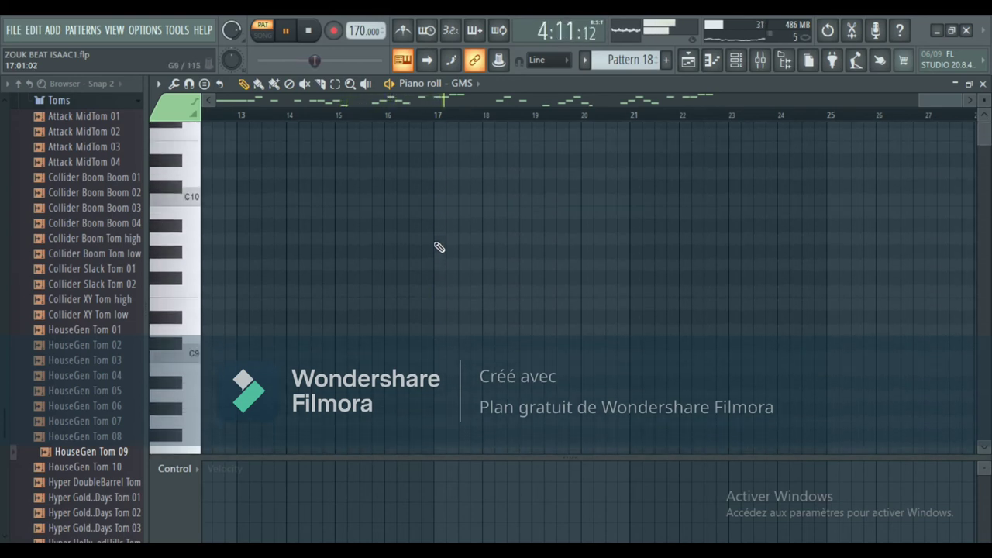
{"action": "scroll", "coordinate": [438, 243], "scroll_direction": "down", "scroll_amount": 12}
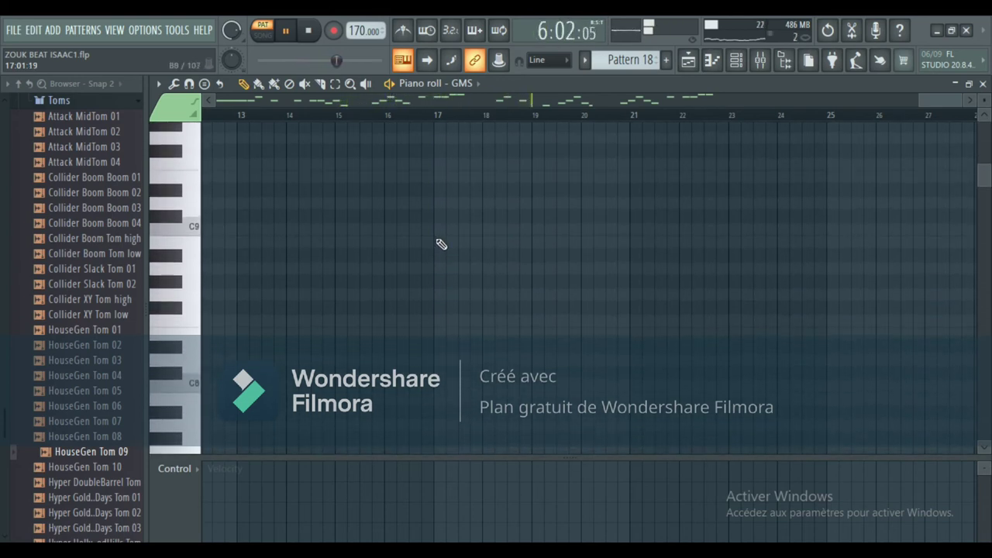
{"action": "left_click", "coordinate": [736, 62]}
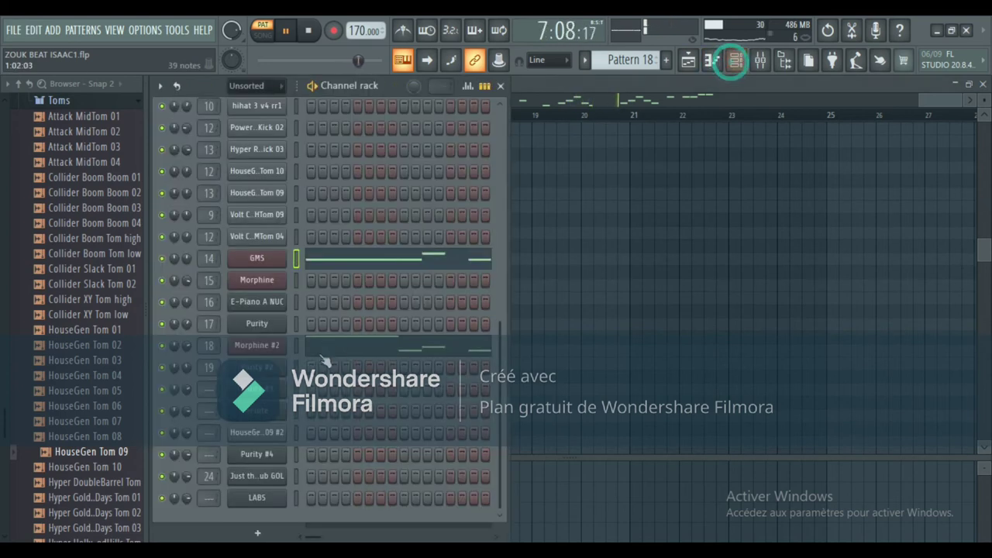
{"action": "left_click", "coordinate": [369, 266]}
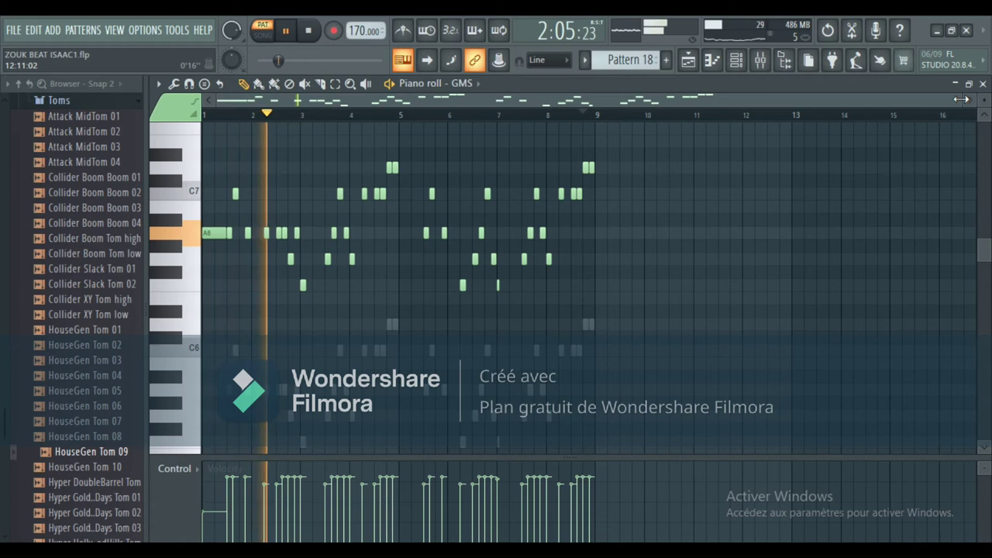
{"action": "scroll", "coordinate": [609, 157], "scroll_direction": "up", "scroll_amount": 2}
{"action": "left_click_drag", "start_coordinate": [753, 99], "coordinate": [748, 99]}
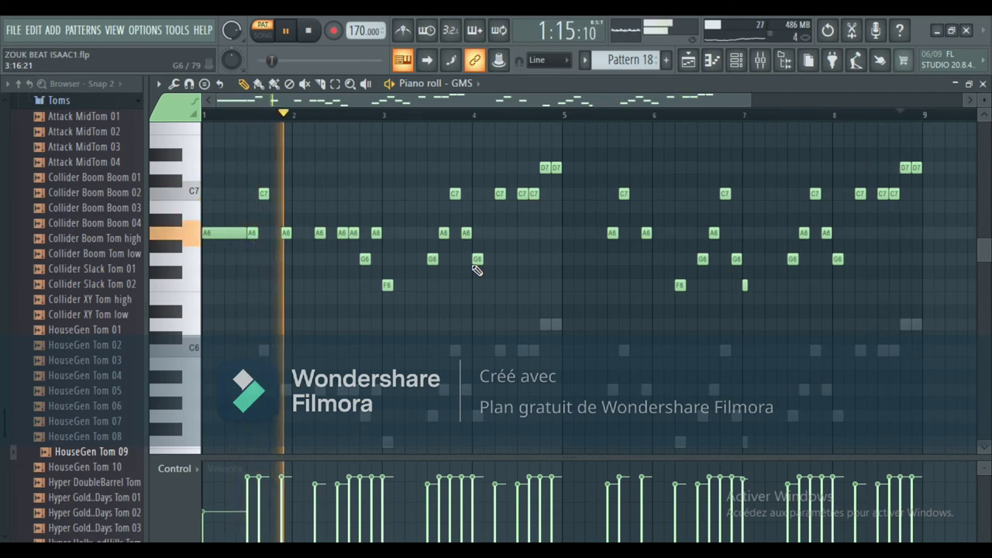
Step: Solo the Morphine #2 channel and show its Pattern 18 notes in the piano roll
{"action": "left_click", "coordinate": [737, 59]}
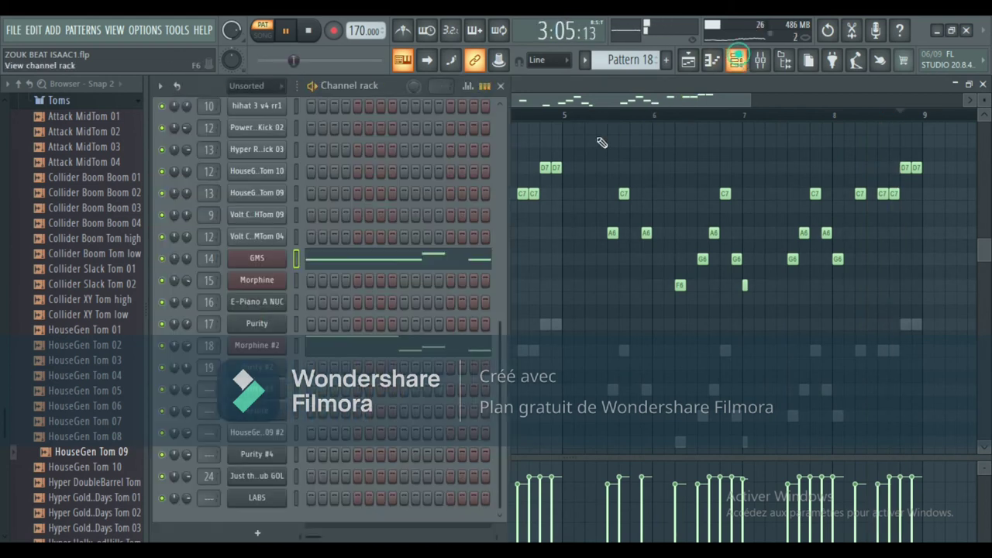
{"action": "right_click", "coordinate": [165, 347]}
{"action": "left_click", "coordinate": [224, 323]}
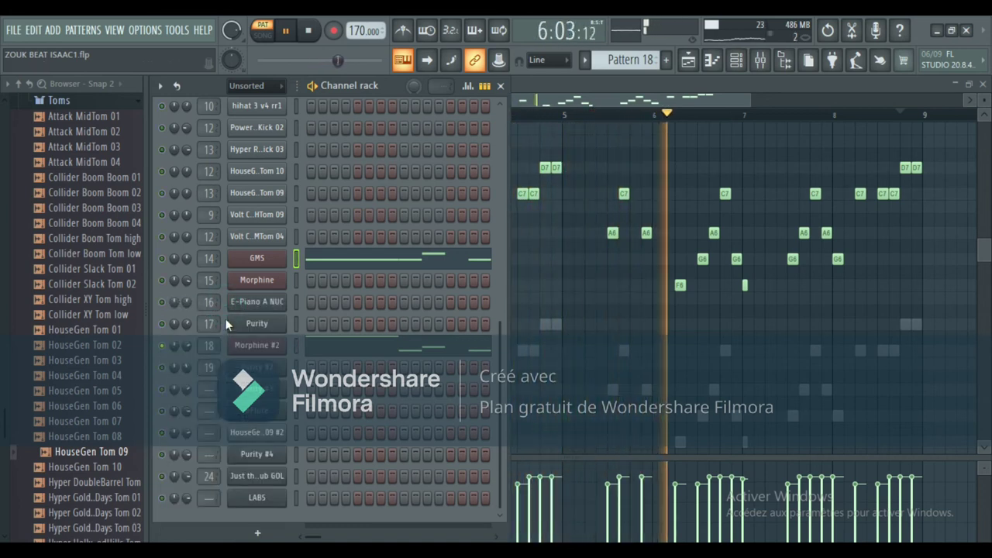
{"action": "left_click", "coordinate": [310, 344]}
{"action": "scroll", "coordinate": [348, 267], "scroll_direction": "down", "scroll_amount": 2}
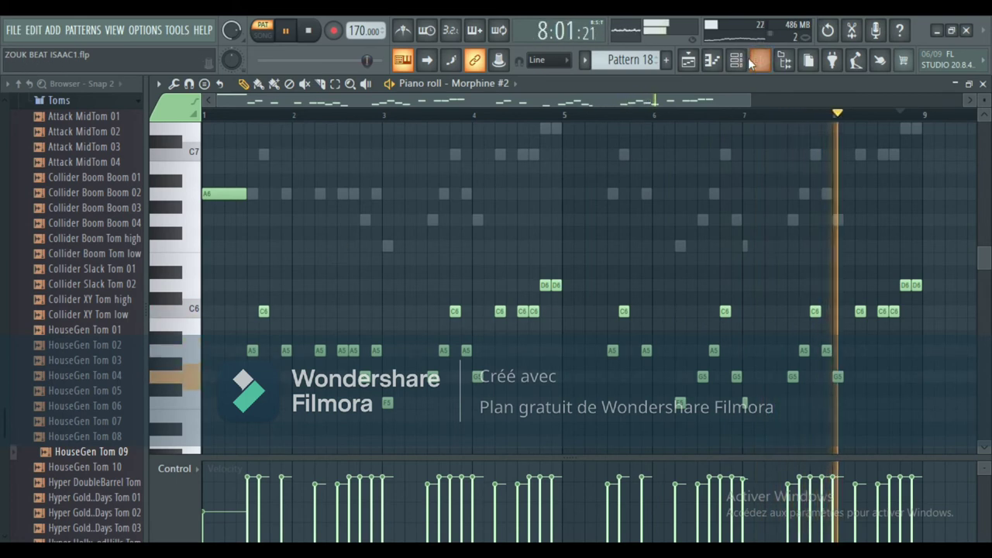
Step: Solo the GMS channel and show its Pattern 18 notes in the piano roll
{"action": "key", "text": "F6"}
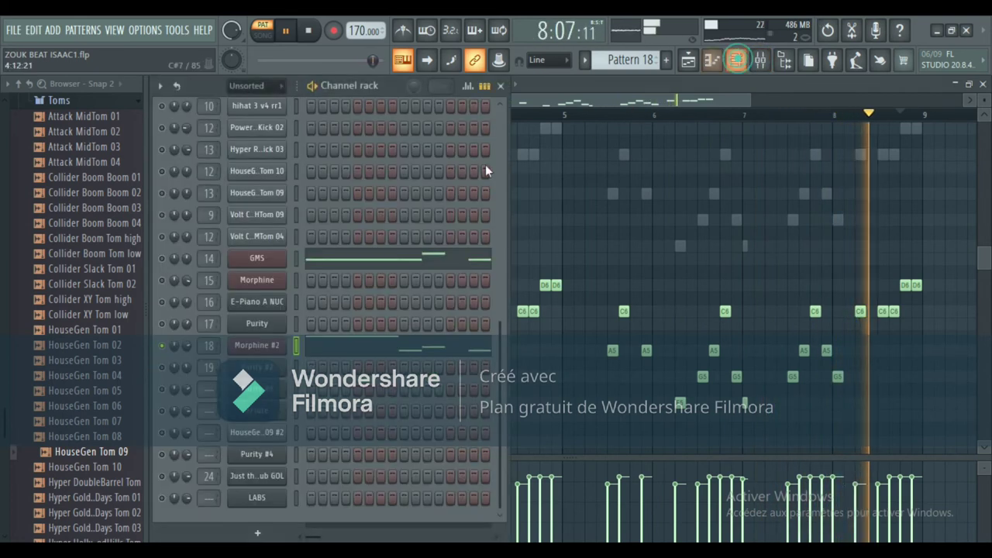
{"action": "right_click", "coordinate": [174, 259]}
{"action": "key", "text": "Escape"}
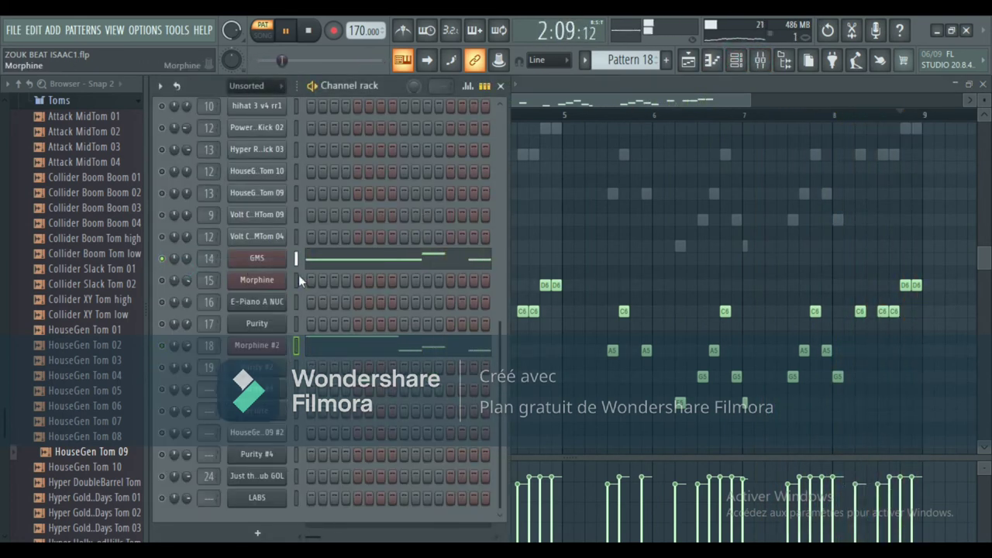
{"action": "left_click", "coordinate": [364, 263]}
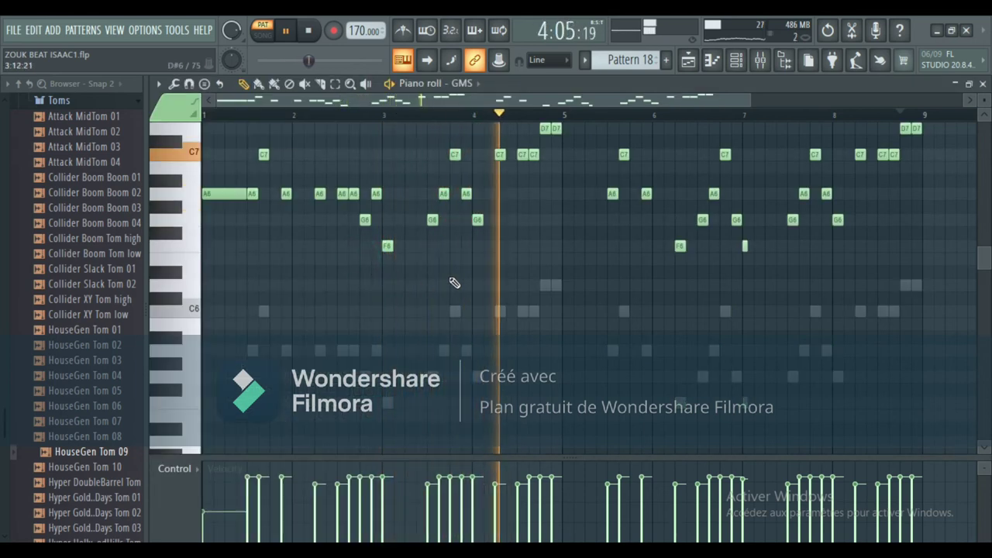
{"action": "scroll", "coordinate": [454, 283], "scroll_direction": "up", "scroll_amount": 3}
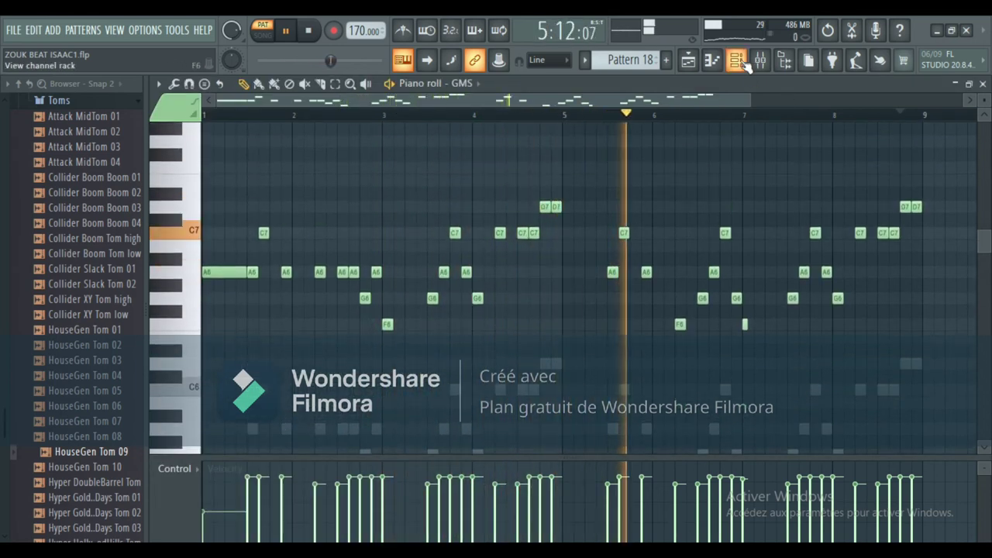
Step: Open the GMS channel's synth from the channel rack, view its presets library, and close it again
{"action": "left_click", "coordinate": [742, 64]}
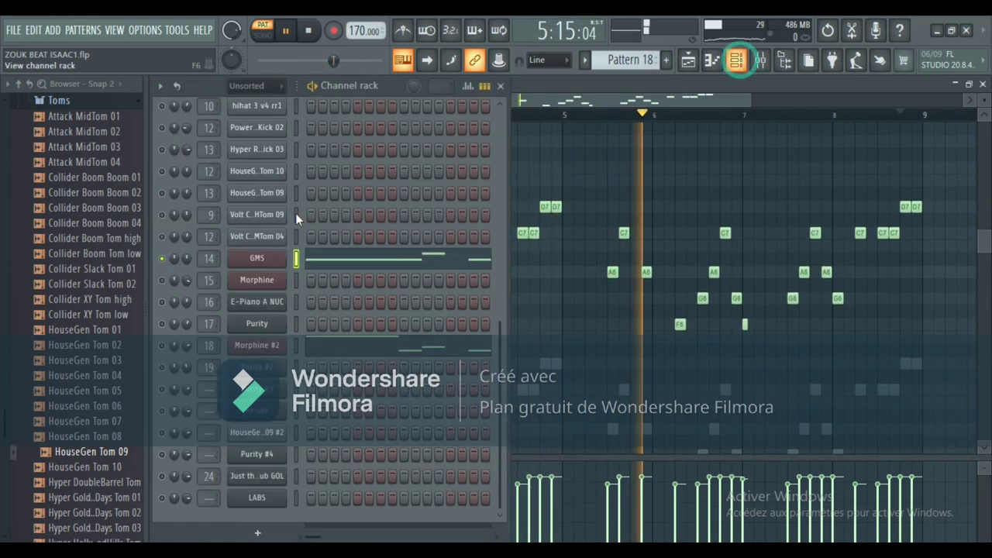
{"action": "left_click", "coordinate": [276, 260]}
{"action": "left_click", "coordinate": [459, 311]}
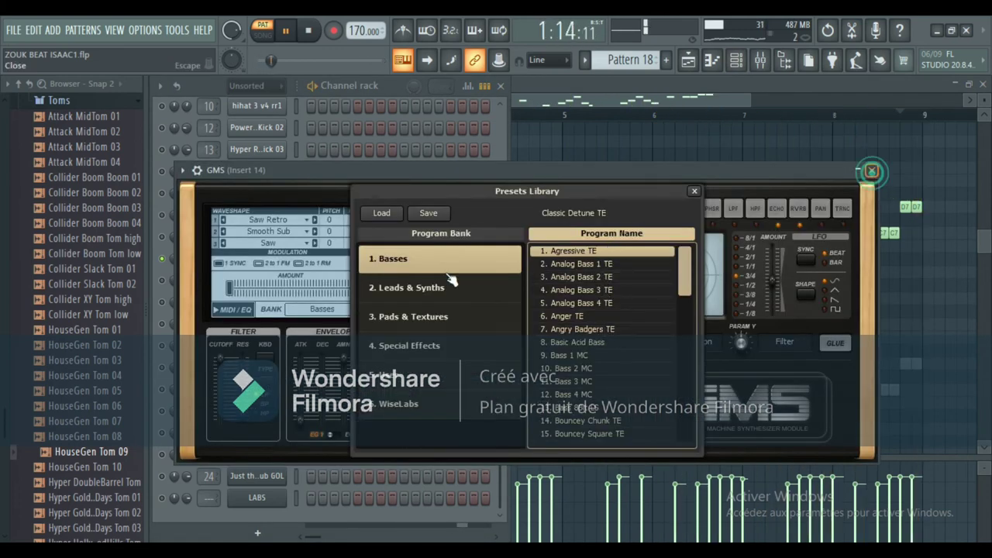
{"action": "key", "text": "Escape"}
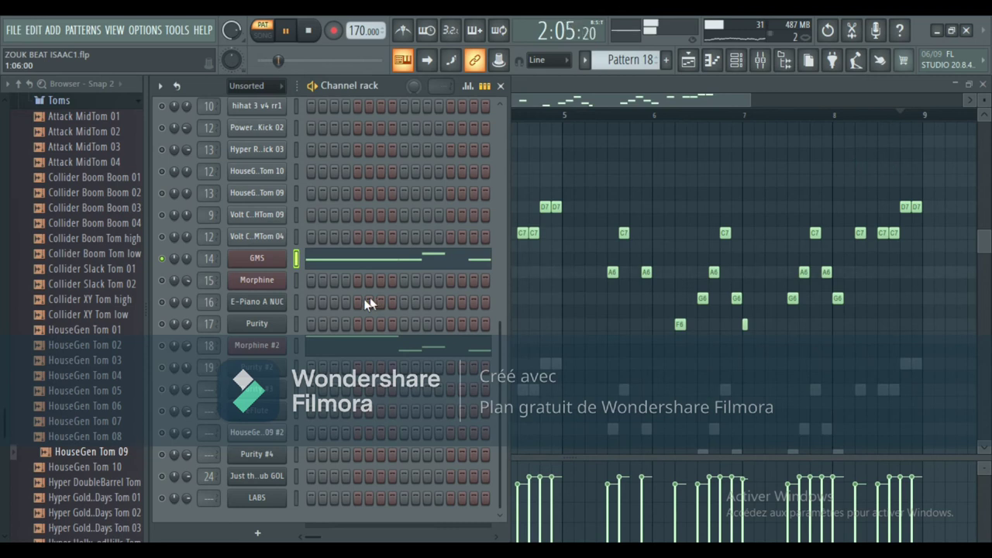
Step: Open the Morphine #2 channel's synth, view its presets library, and close the plugin
{"action": "left_click", "coordinate": [256, 346]}
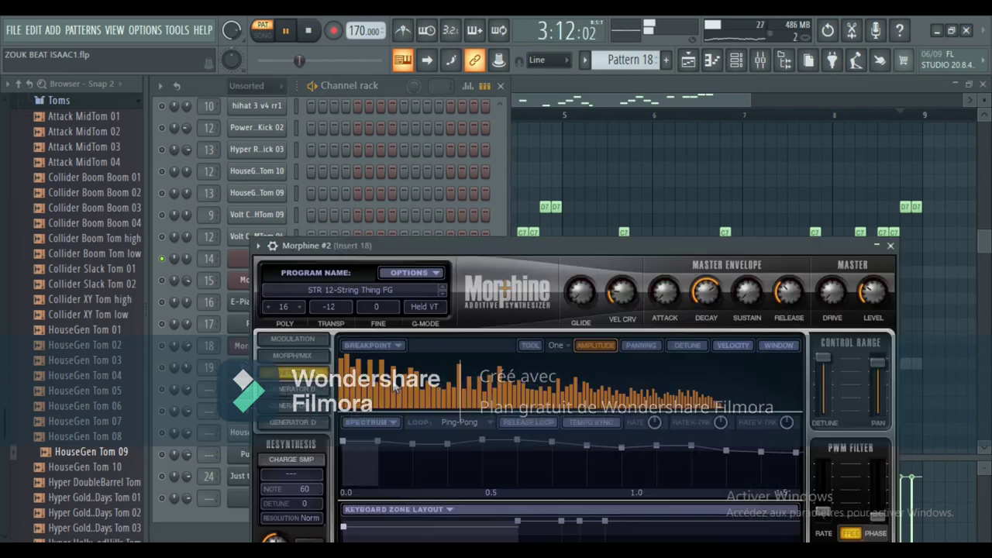
{"action": "left_click", "coordinate": [396, 294]}
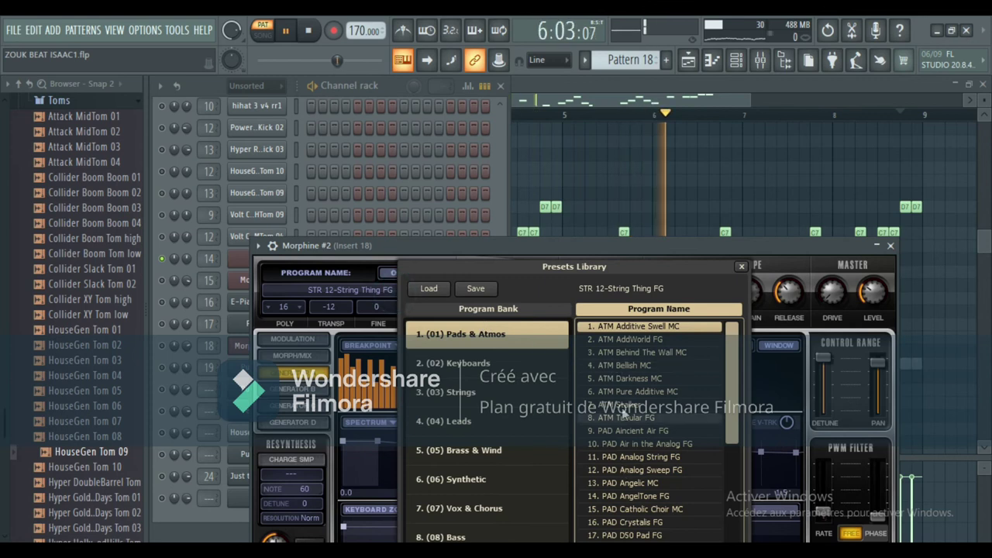
{"action": "left_click", "coordinate": [891, 247]}
Step: Switch to Pattern 15 and turn off the GMS channel's solo in the channel rack
{"action": "left_click", "coordinate": [687, 59]}
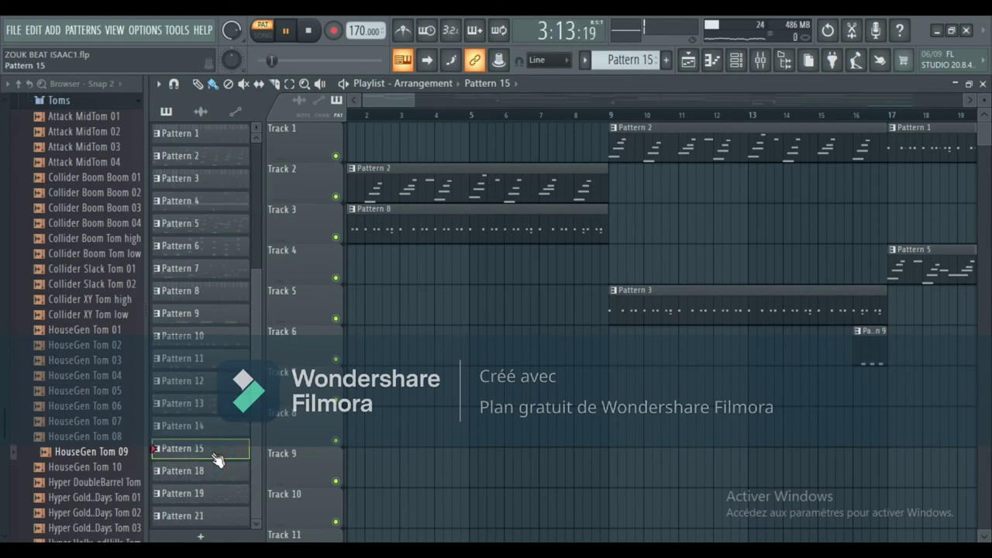
{"action": "left_click", "coordinate": [741, 66]}
{"action": "right_click", "coordinate": [162, 259]}
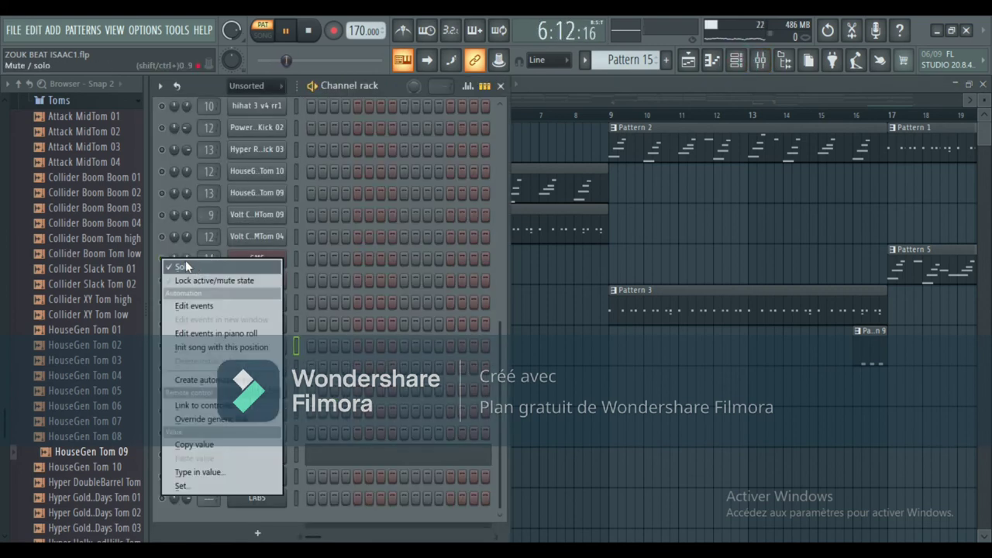
{"action": "left_click", "coordinate": [190, 268]}
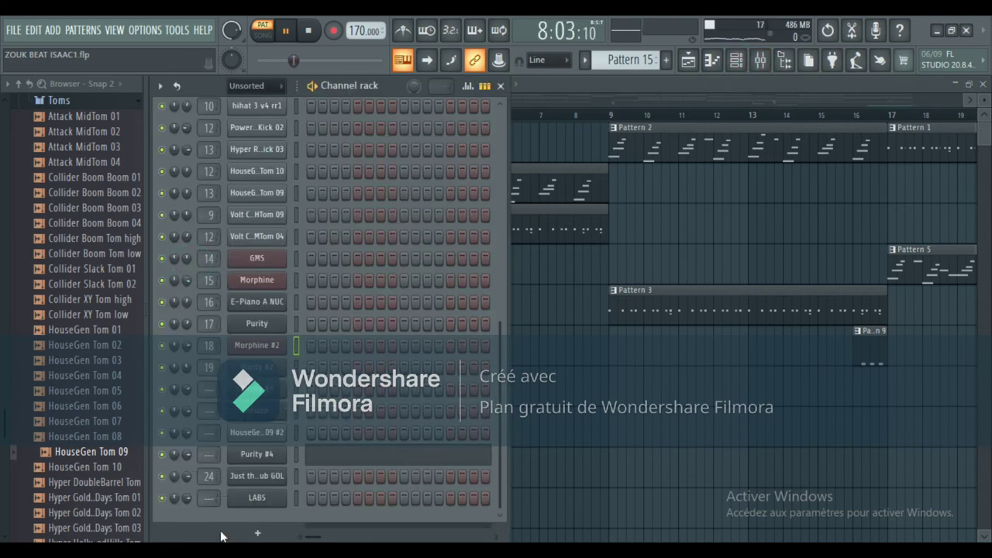
Step: View the Purity #4 channel's Pattern 15 notes in the piano roll and return to the channel rack
{"action": "left_click", "coordinate": [322, 461]}
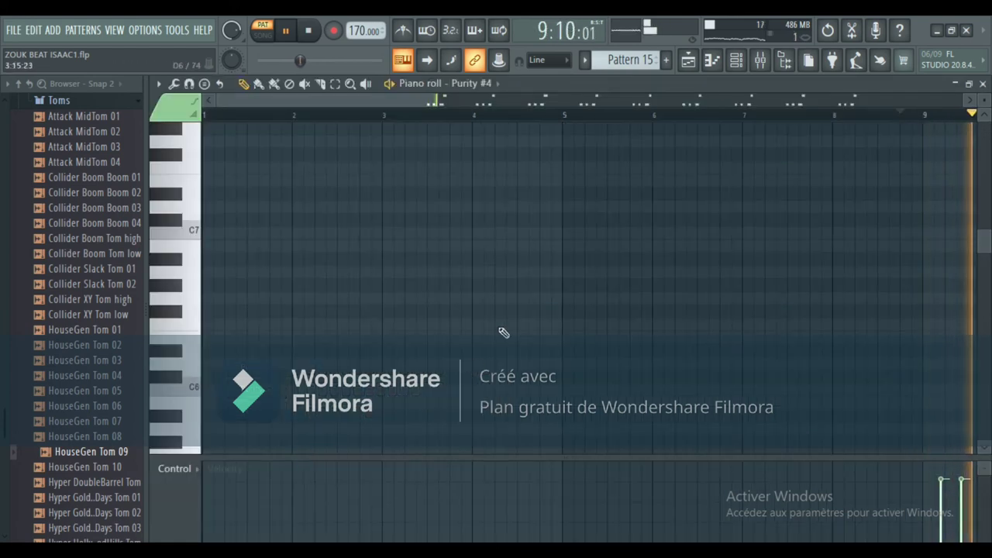
{"action": "left_click", "coordinate": [748, 59]}
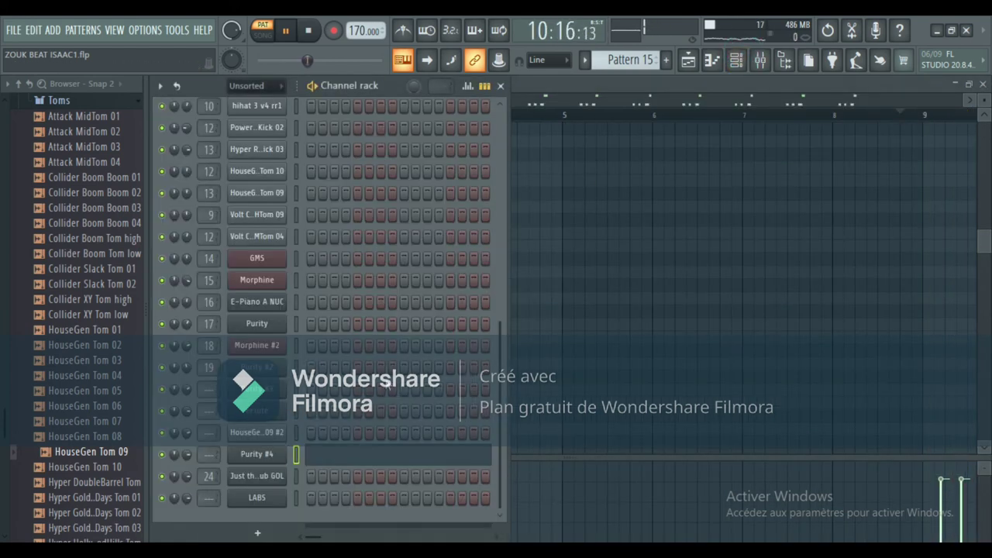
Step: Switch to Pattern 19 and examine the Purity #2 channel's notes in the piano roll across bars 1 to 8
{"action": "left_click", "coordinate": [689, 62]}
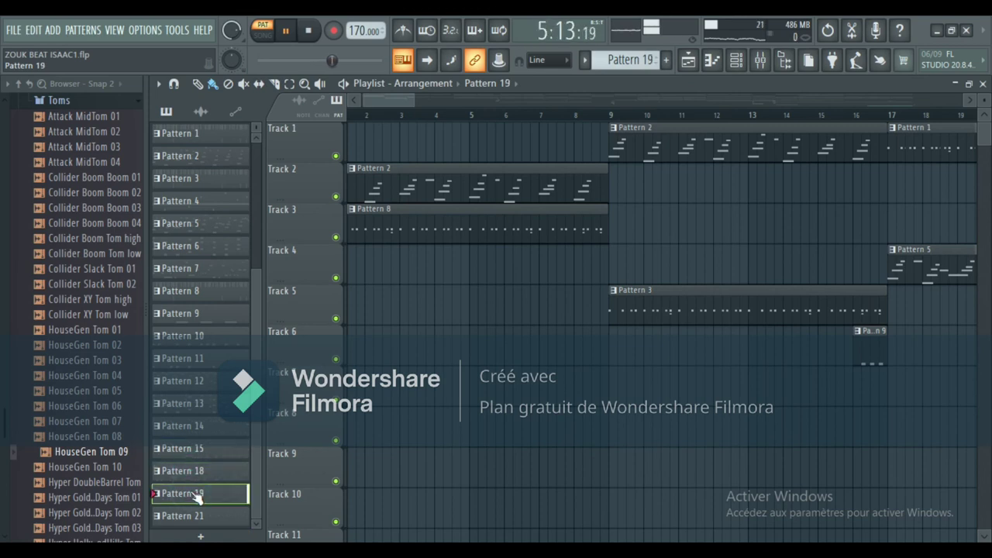
{"action": "left_click", "coordinate": [737, 64]}
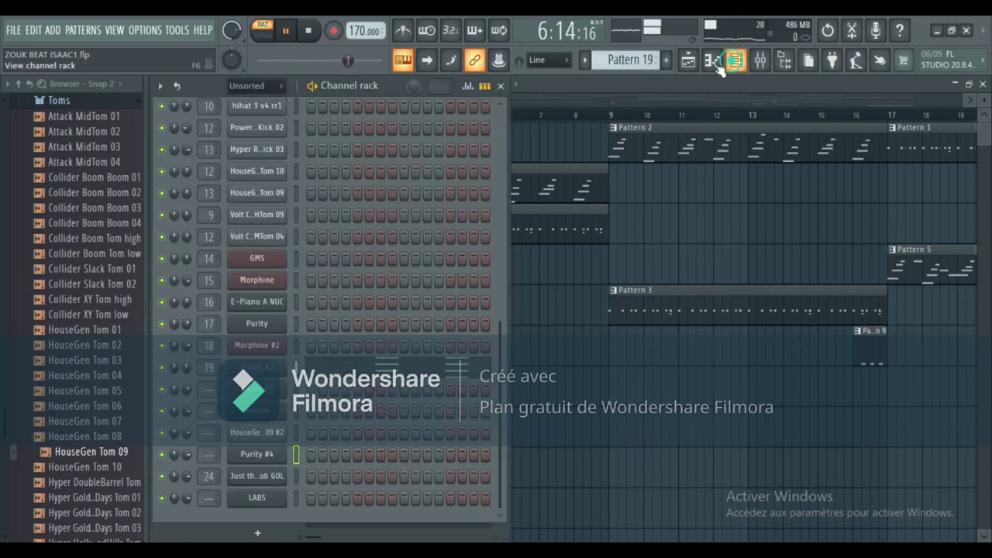
{"action": "left_click", "coordinate": [384, 365]}
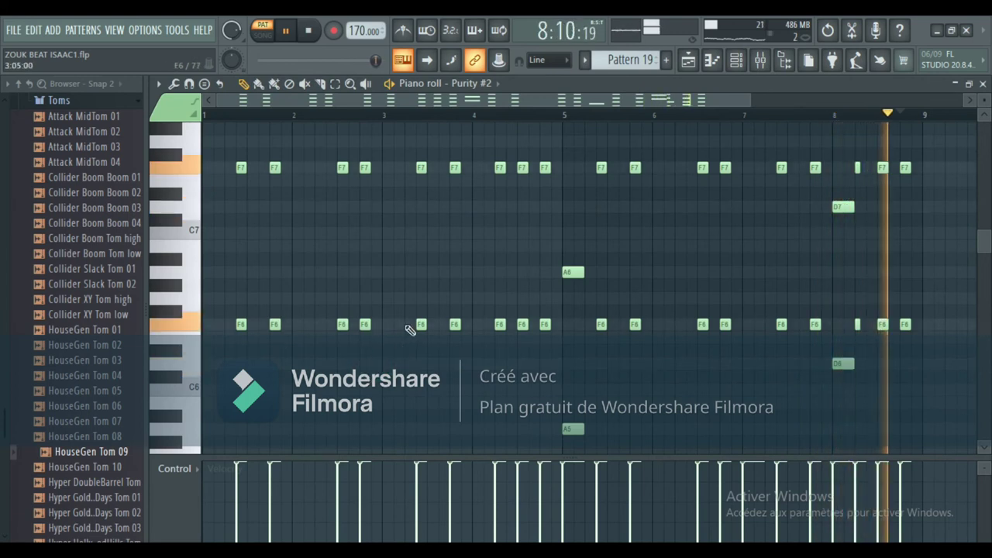
{"action": "scroll", "coordinate": [671, 245], "scroll_direction": "down", "scroll_amount": 2}
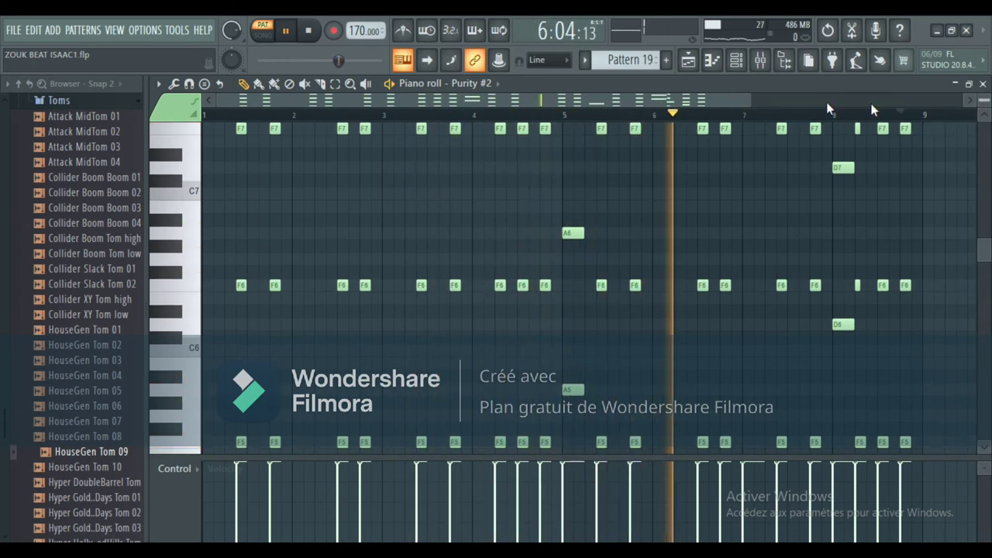
{"action": "left_click_drag", "start_coordinate": [752, 96], "coordinate": [879, 96]}
{"action": "scroll", "coordinate": [589, 316], "scroll_direction": "up", "scroll_amount": 2}
{"action": "scroll", "coordinate": [589, 316], "scroll_direction": "down", "scroll_amount": 2}
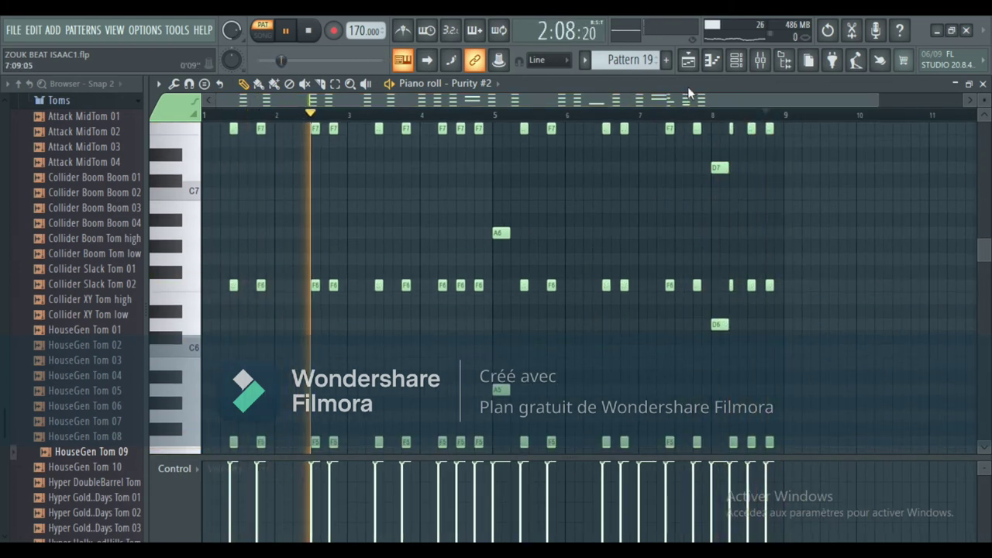
Step: Switch to Pattern 21 and show its Purity #4 notes in the piano roll
{"action": "left_click", "coordinate": [692, 61]}
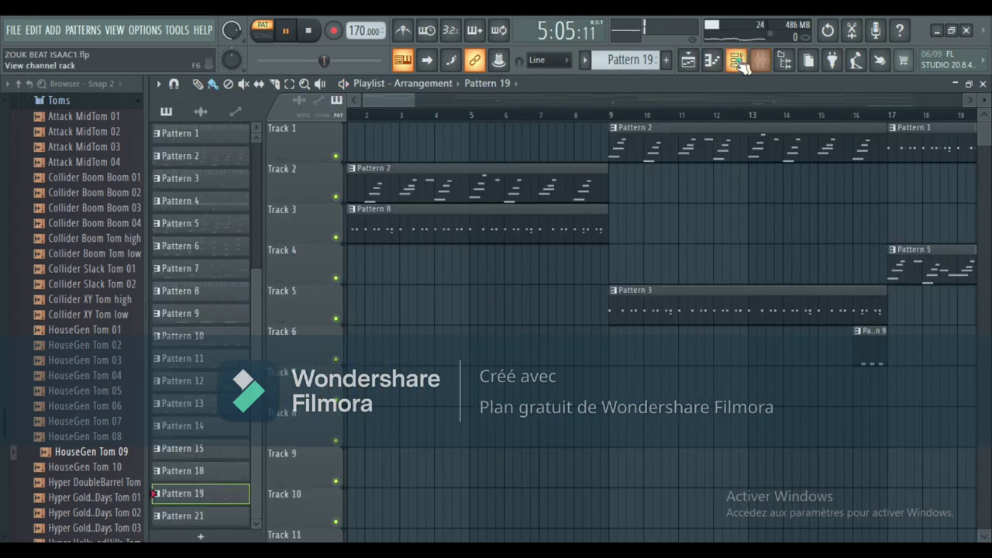
{"action": "left_click", "coordinate": [736, 60]}
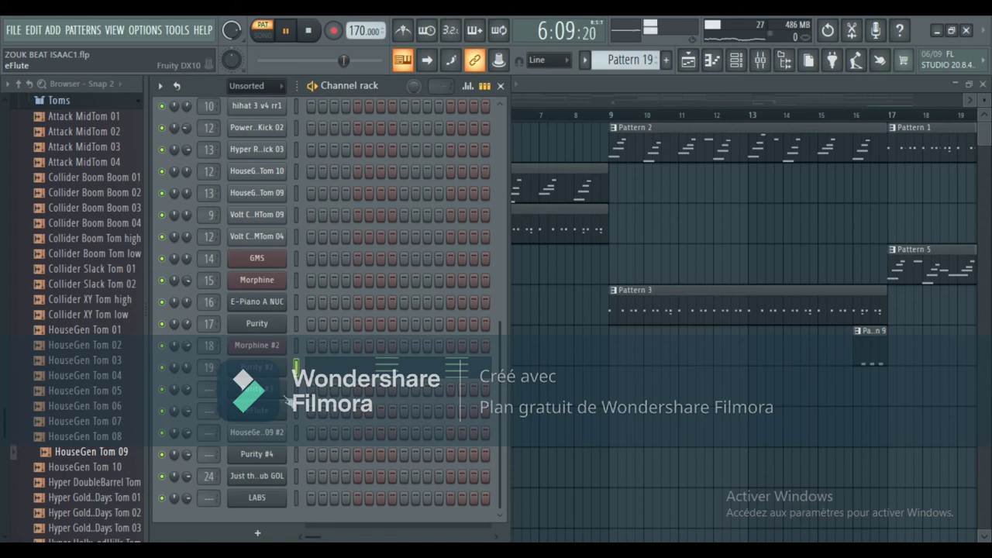
{"action": "left_click", "coordinate": [688, 62]}
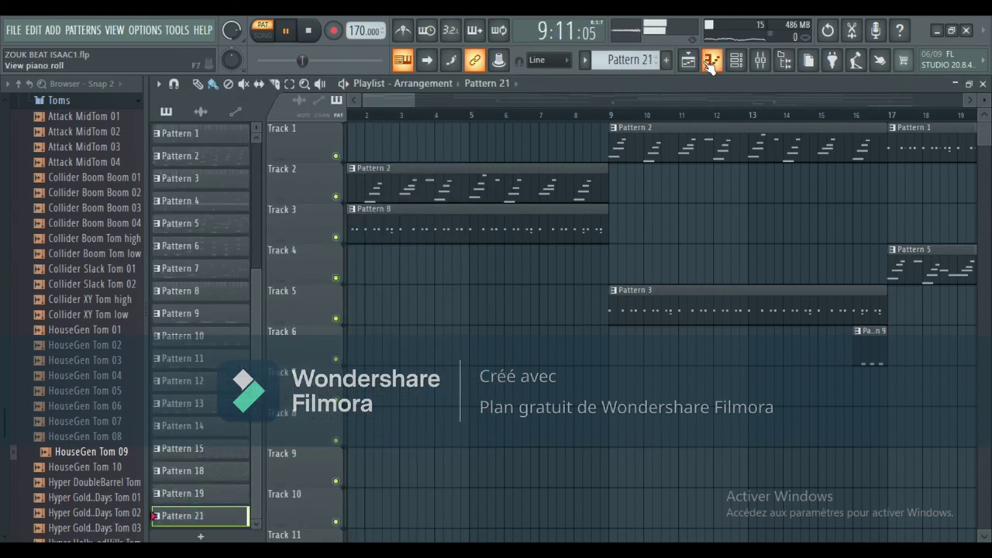
{"action": "left_click", "coordinate": [735, 62]}
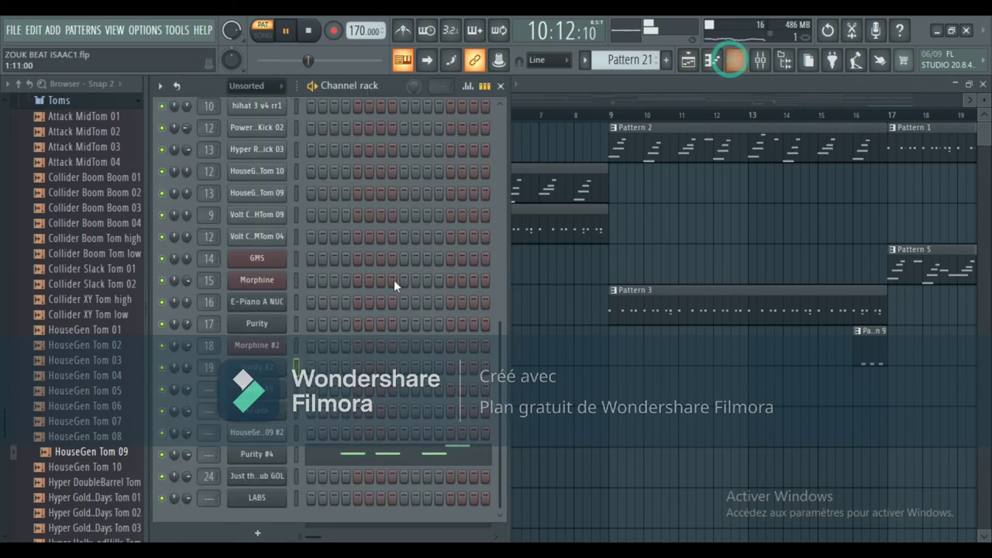
{"action": "left_click", "coordinate": [372, 456]}
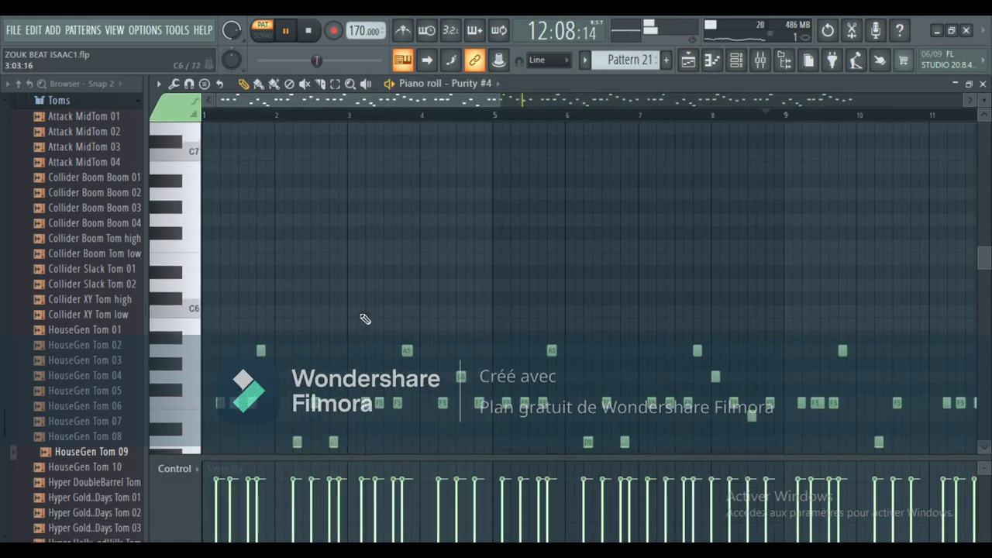
Step: Play Pattern 21 from bar 1 and examine its Purity #4 notes through to bar 24
{"action": "left_click_drag", "start_coordinate": [497, 101], "coordinate": [612, 100]}
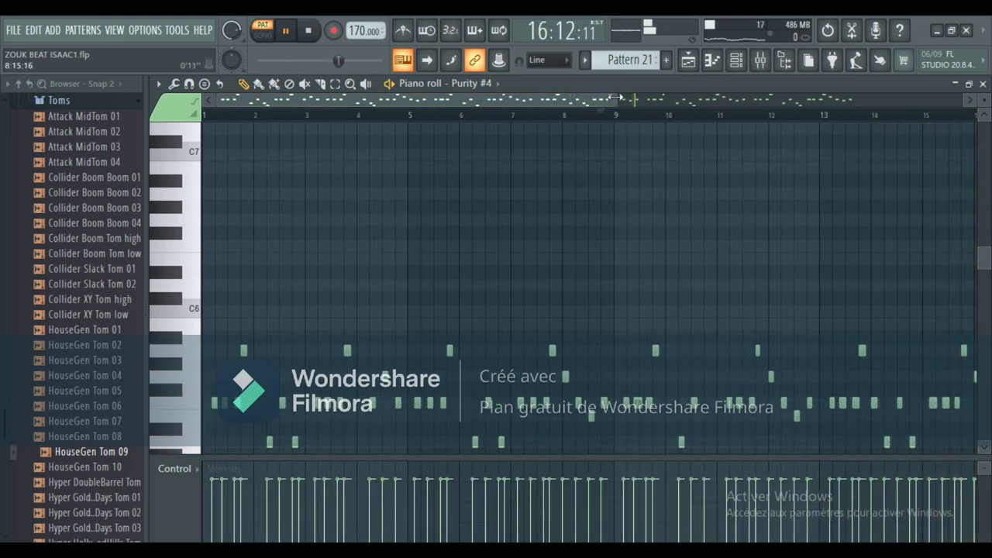
{"action": "left_click_drag", "start_coordinate": [616, 98], "coordinate": [411, 98]}
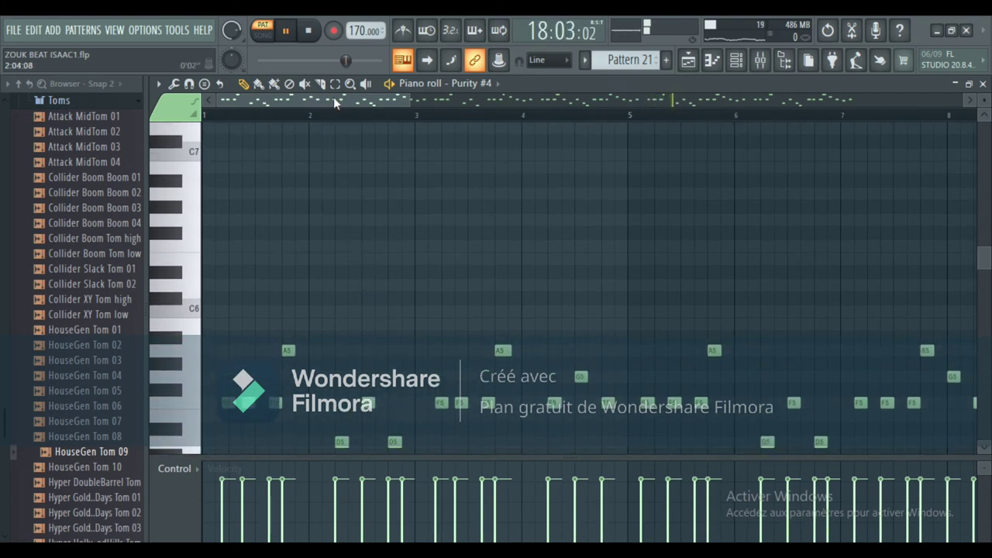
{"action": "left_click", "coordinate": [206, 117]}
{"action": "left_click_drag", "start_coordinate": [277, 96], "coordinate": [316, 229]}
{"action": "left_click_drag", "start_coordinate": [323, 96], "coordinate": [812, 111]}
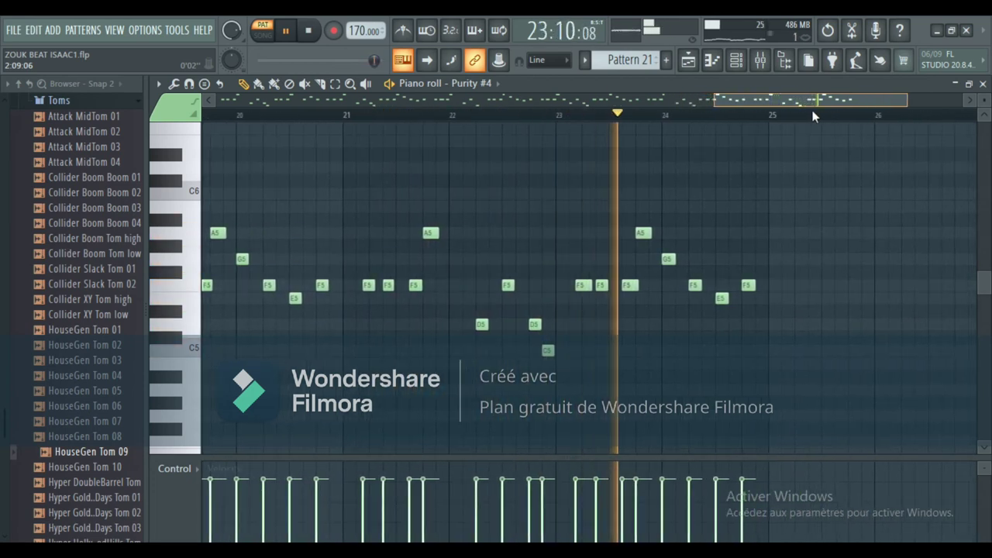
Step: Return to the playlist, switch to song mode, and play the arrangement from bar 1
{"action": "left_click", "coordinate": [685, 60]}
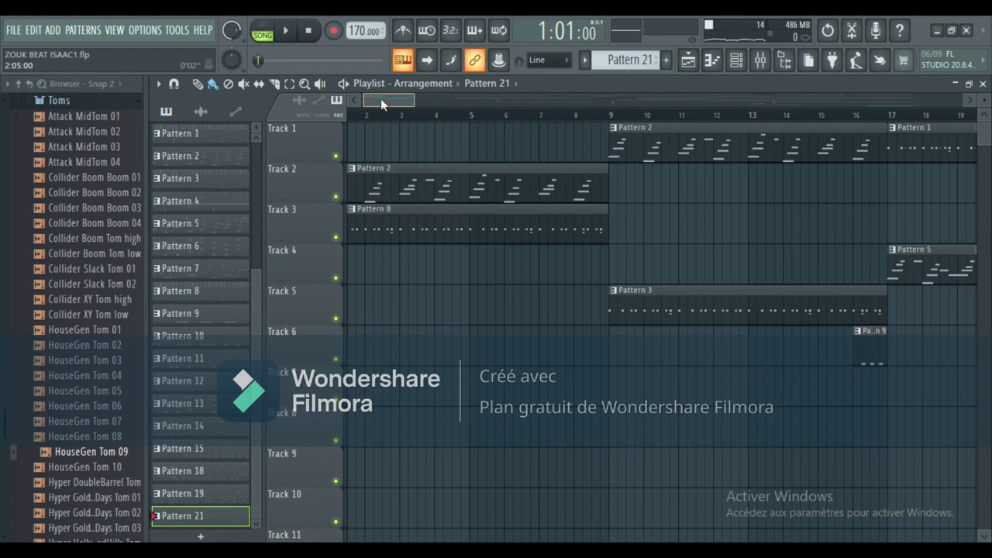
{"action": "left_click_drag", "start_coordinate": [380, 99], "coordinate": [357, 100]}
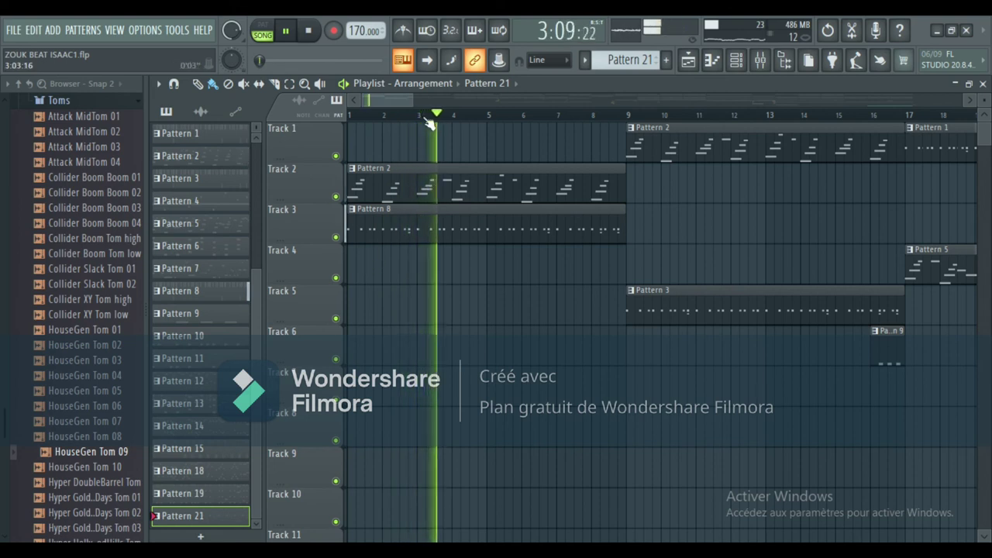
Step: Widen the playlist view, follow the song's playback through the whole arrangement, and pause it at bar 193
{"action": "left_click_drag", "start_coordinate": [415, 104], "coordinate": [500, 90]}
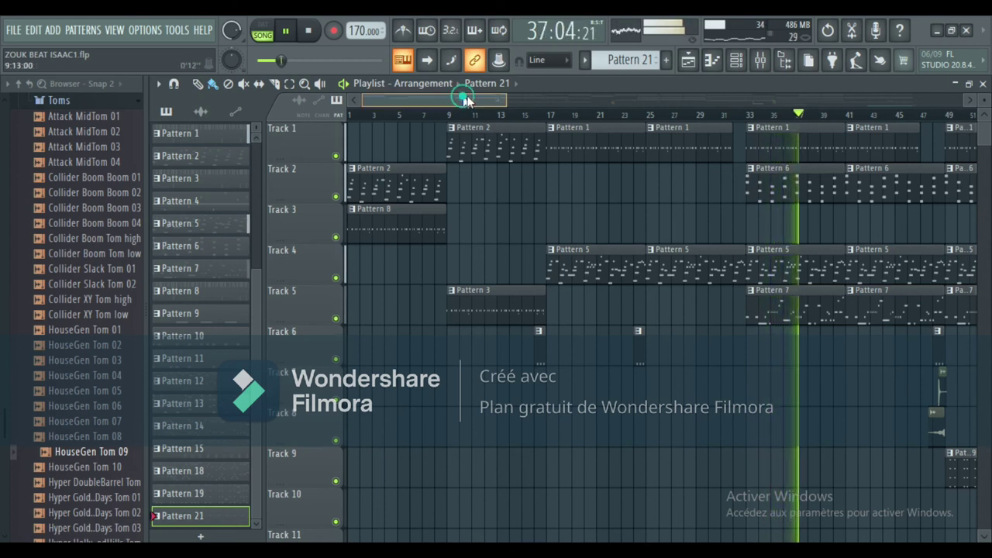
{"action": "left_click_drag", "start_coordinate": [463, 97], "coordinate": [528, 97]}
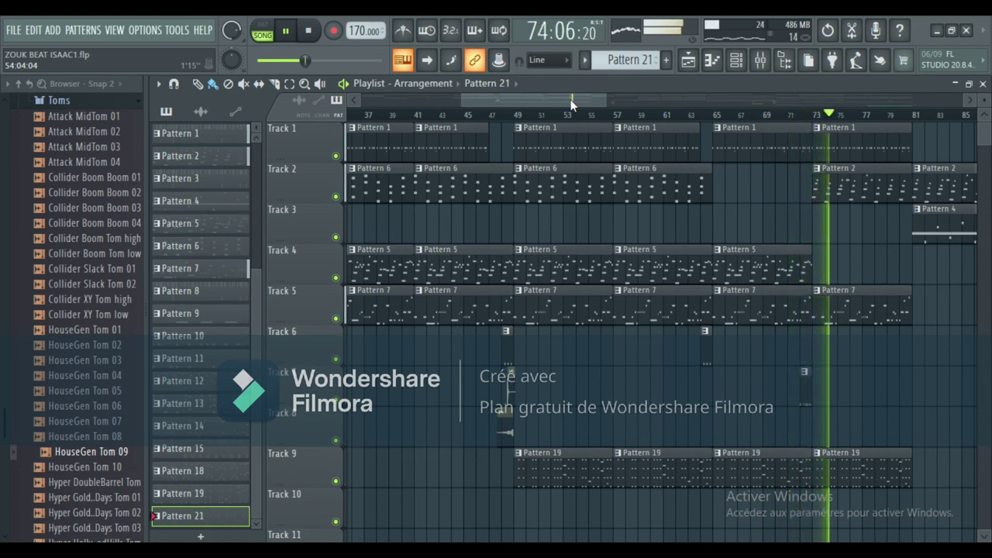
{"action": "left_click_drag", "start_coordinate": [579, 98], "coordinate": [613, 103]}
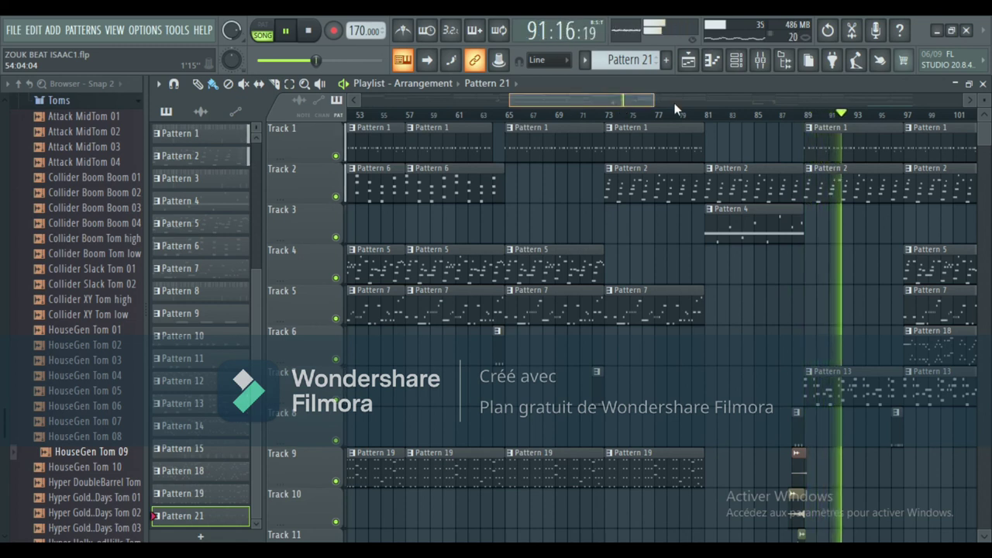
{"action": "left_click_drag", "start_coordinate": [619, 101], "coordinate": [676, 101]}
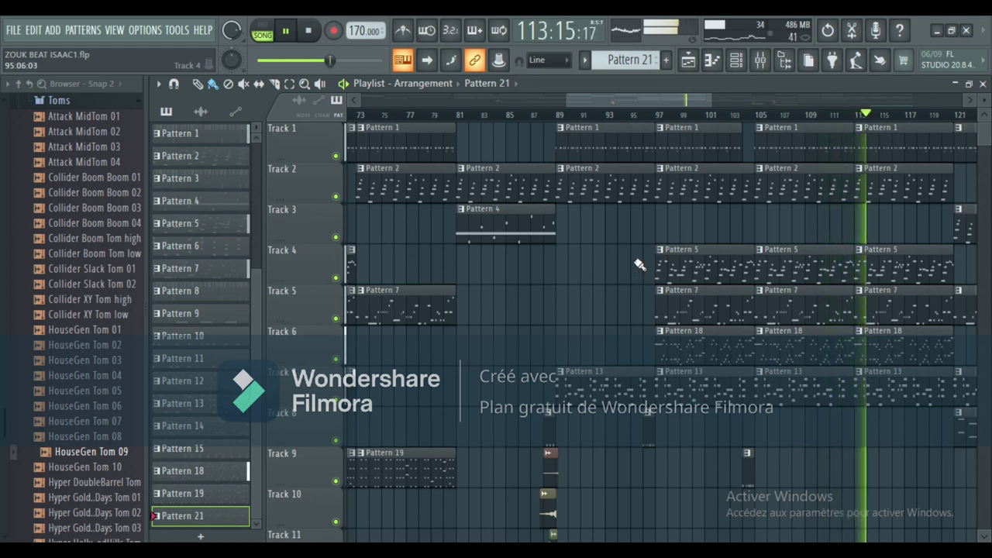
{"action": "left_click_drag", "start_coordinate": [664, 99], "coordinate": [705, 98]}
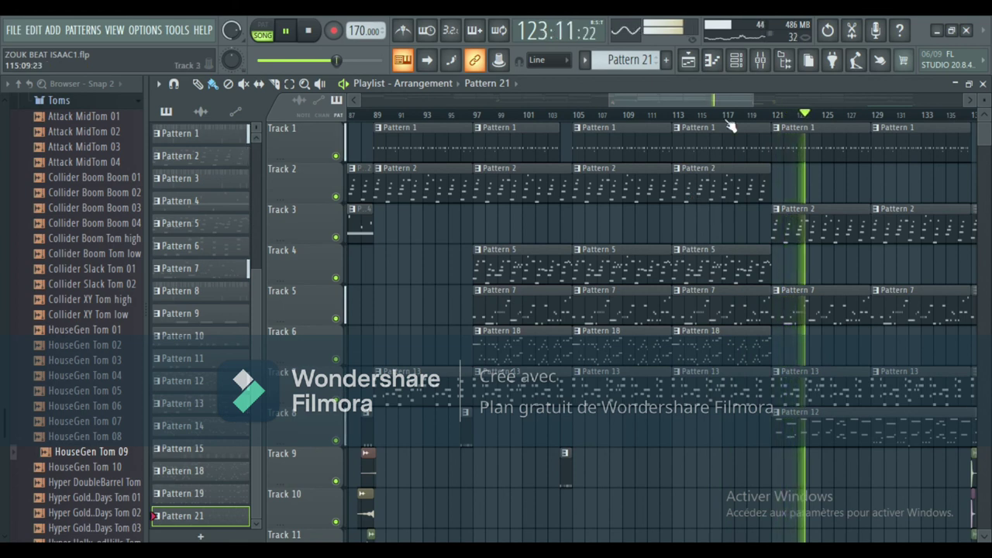
{"action": "left_click_drag", "start_coordinate": [714, 96], "coordinate": [741, 96]}
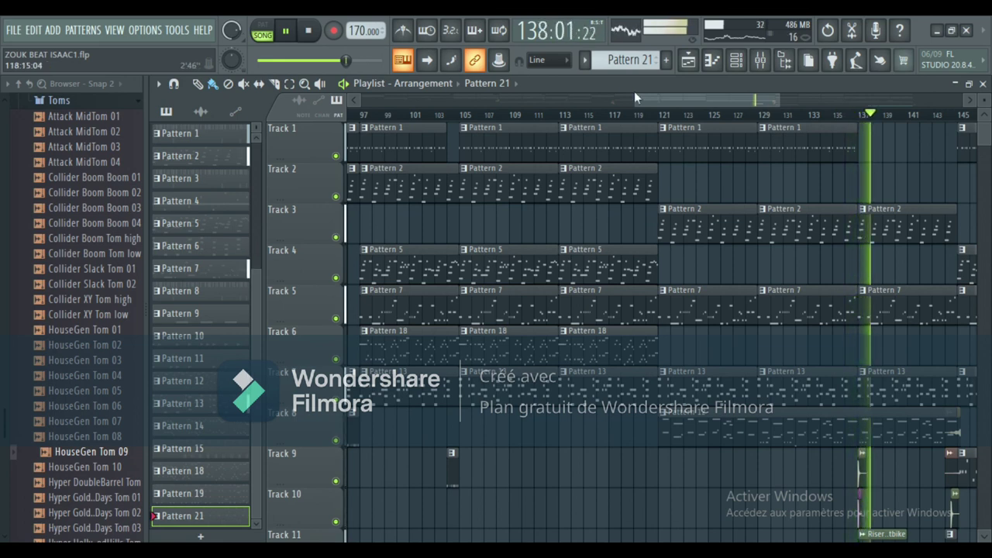
{"action": "left_click_drag", "start_coordinate": [669, 93], "coordinate": [700, 91]}
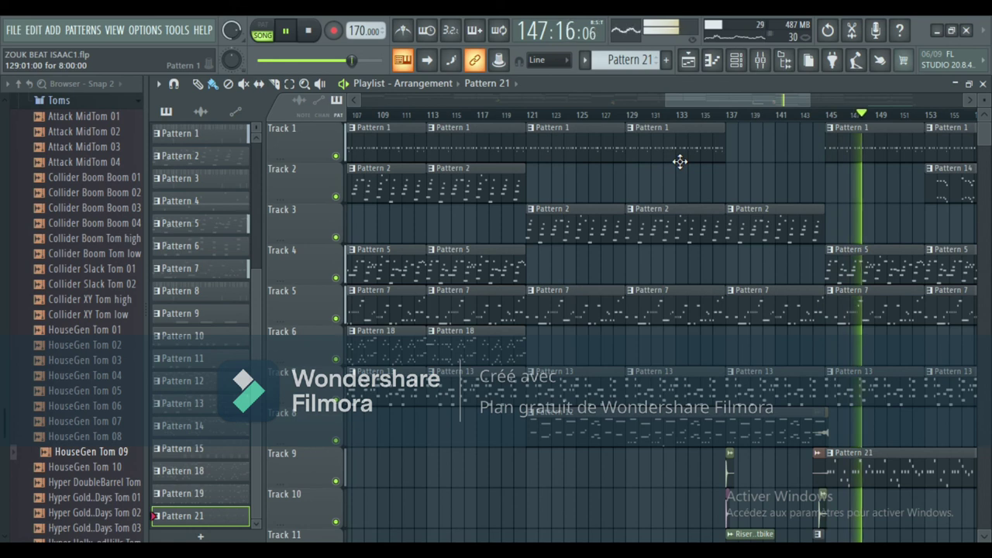
{"action": "left_click_drag", "start_coordinate": [719, 99], "coordinate": [761, 115]}
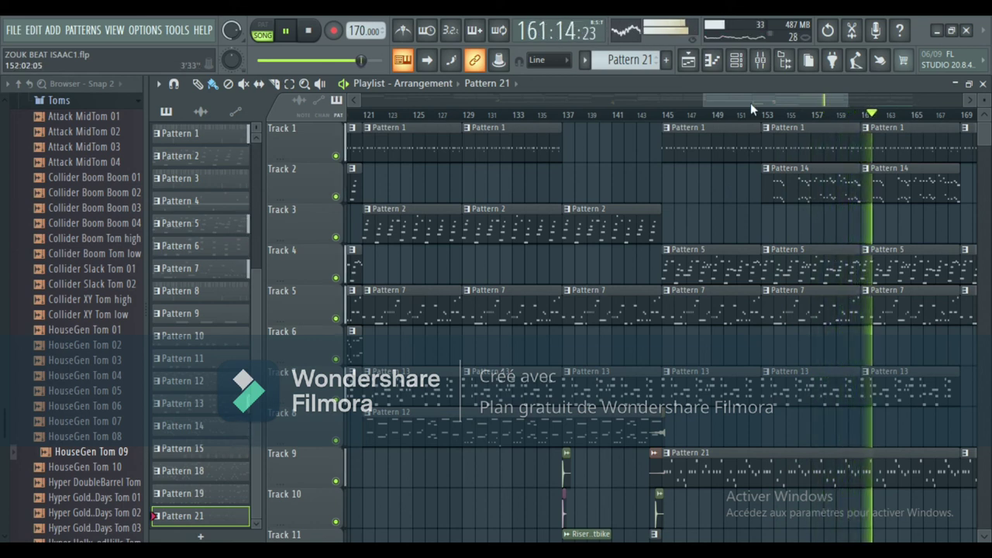
{"action": "left_click_drag", "start_coordinate": [750, 103], "coordinate": [785, 102]}
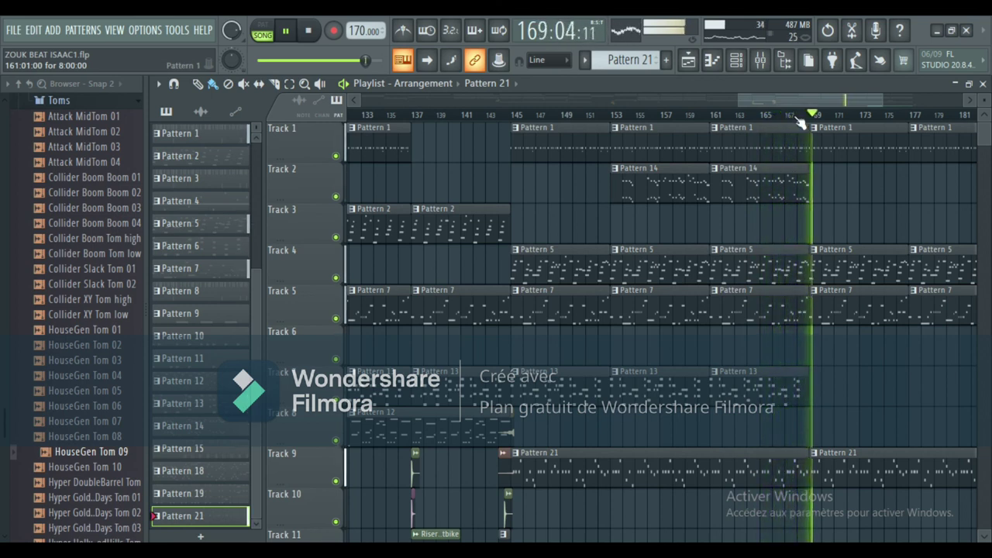
{"action": "left_click_drag", "start_coordinate": [793, 100], "coordinate": [831, 99]}
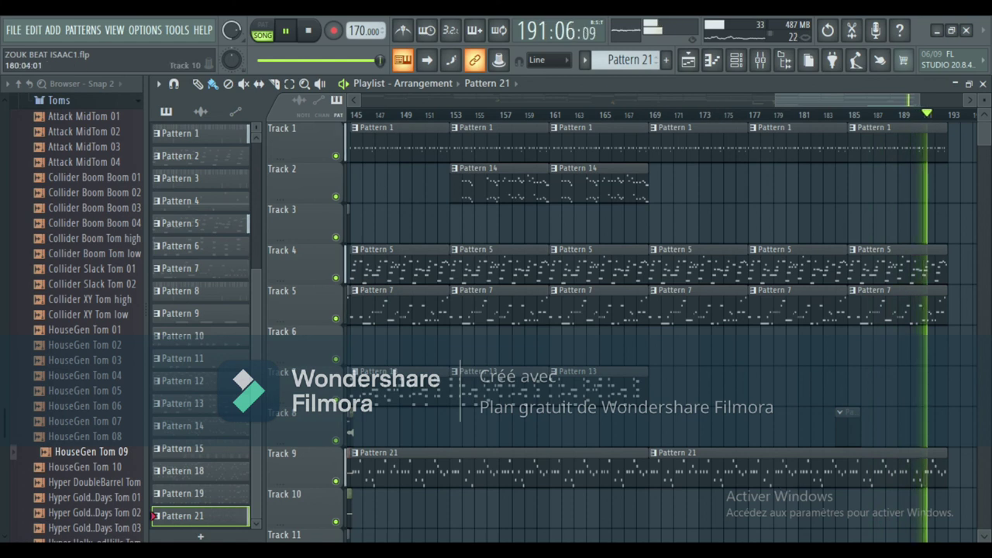
{"action": "key", "text": "space"}
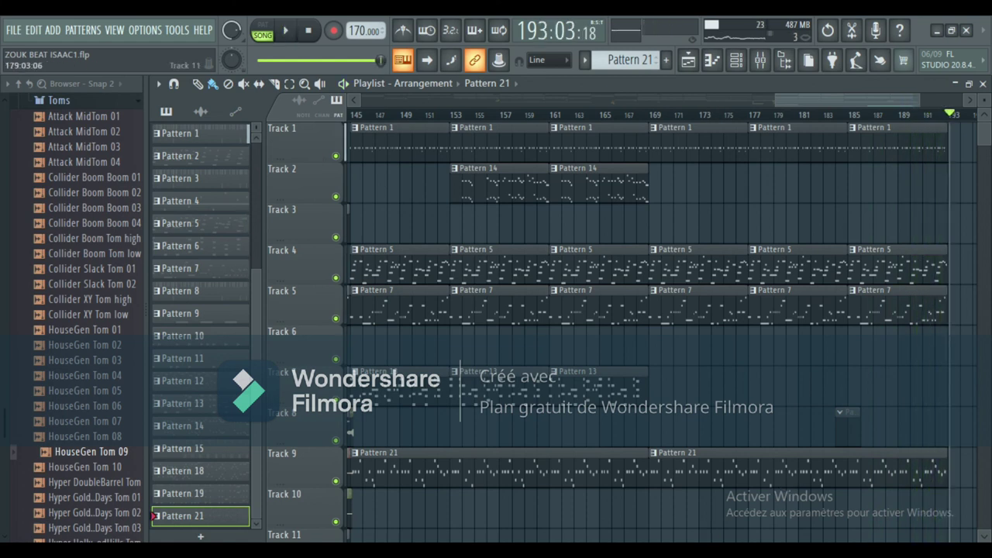
{"action": "left_click", "coordinate": [812, 541]}
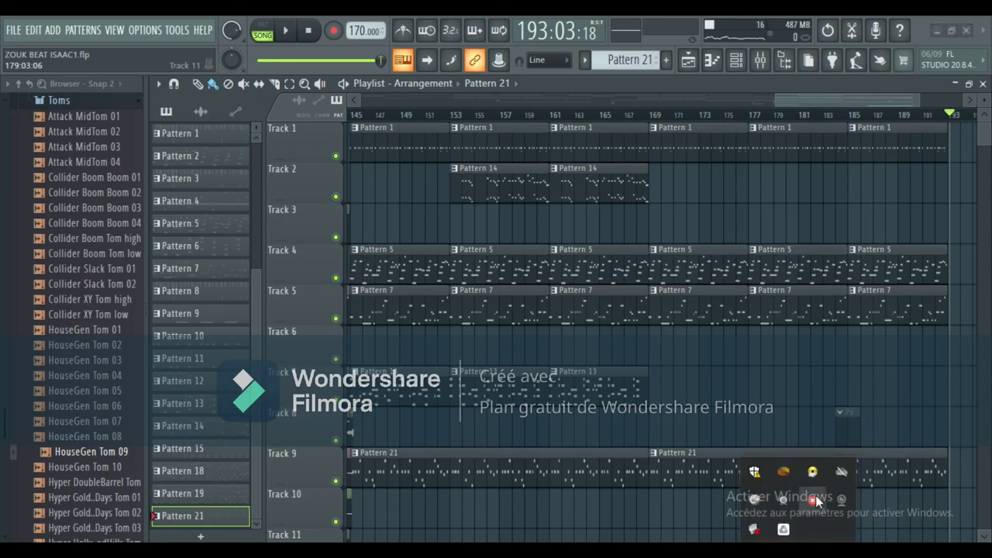